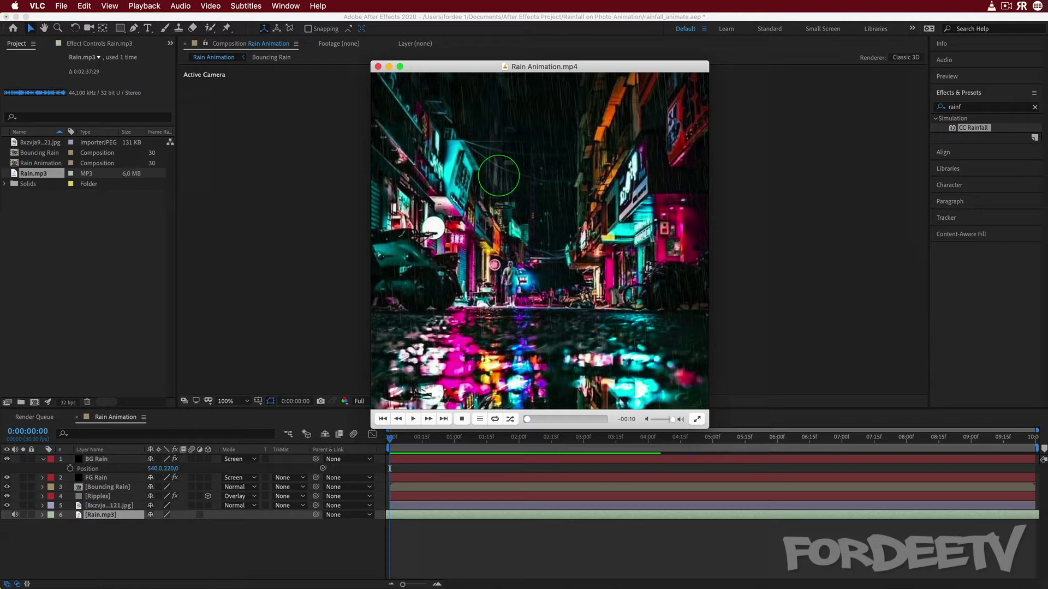
# - Play the finished Rain Animation.mp4 for reference, pause it and quit the video player
pyautogui.press('space')
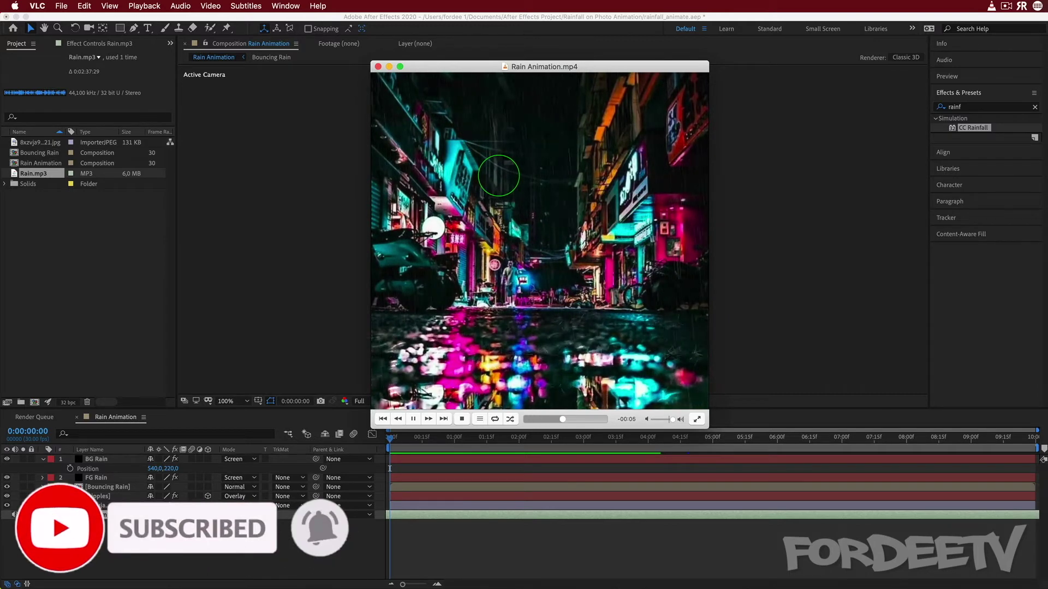
pyautogui.press('space')
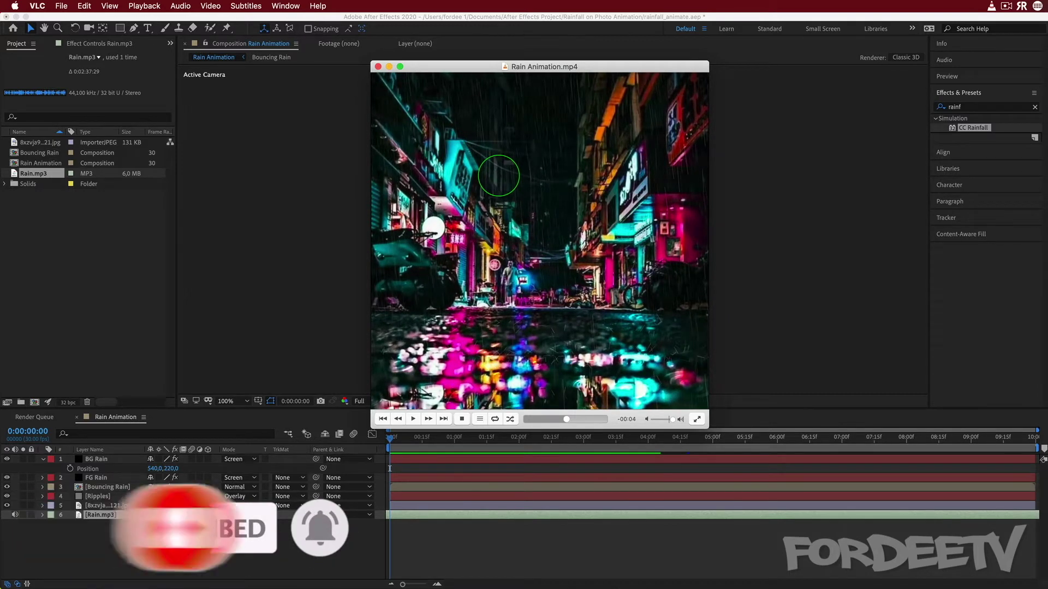
pyautogui.press('super+q')
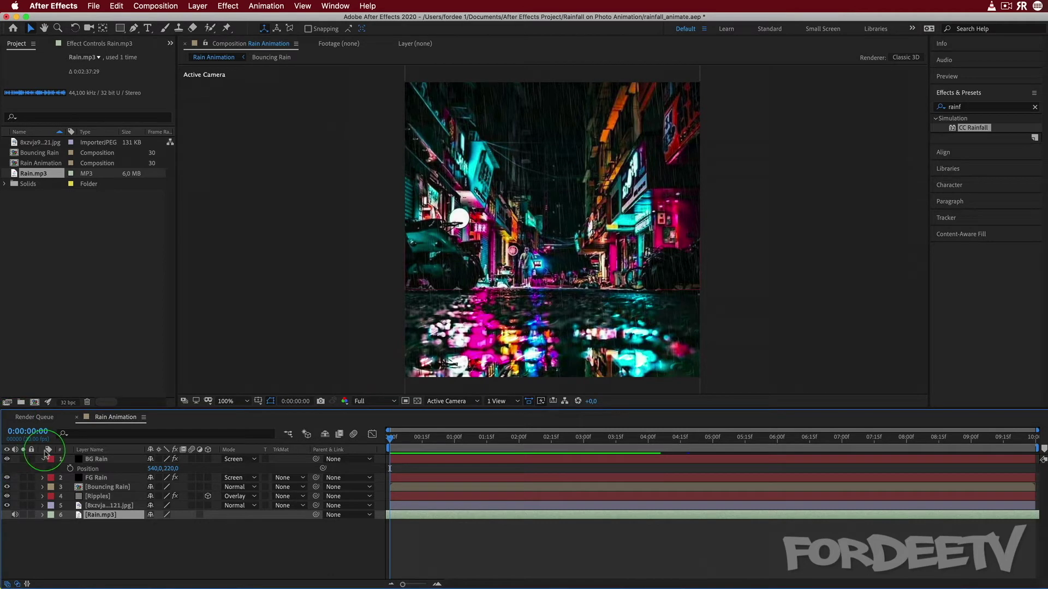
# - Hide the rain and ripple layers, leaving only the street photo layer shown
pyautogui.moveTo(6, 458); pyautogui.dragTo(5, 505)
pyautogui.click(7, 506)
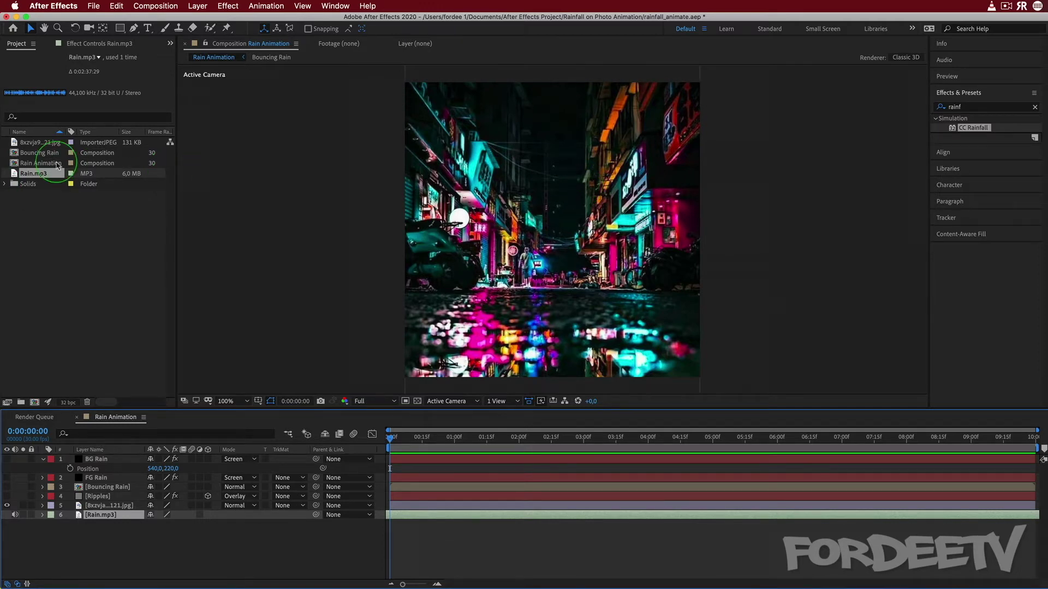
# - Delete the Bouncing Rain and Rain Animation compositions and the Solids folder from the project
pyautogui.click(21, 153)
pyautogui.keyDown('shift'); pyautogui.click(19, 162); pyautogui.keyUp('shift')
pyautogui.keyDown('super'); pyautogui.click(24, 184); pyautogui.keyUp('super')
pyautogui.rightClick(24, 188)
pyautogui.click(104, 304)
pyautogui.click(625, 320)
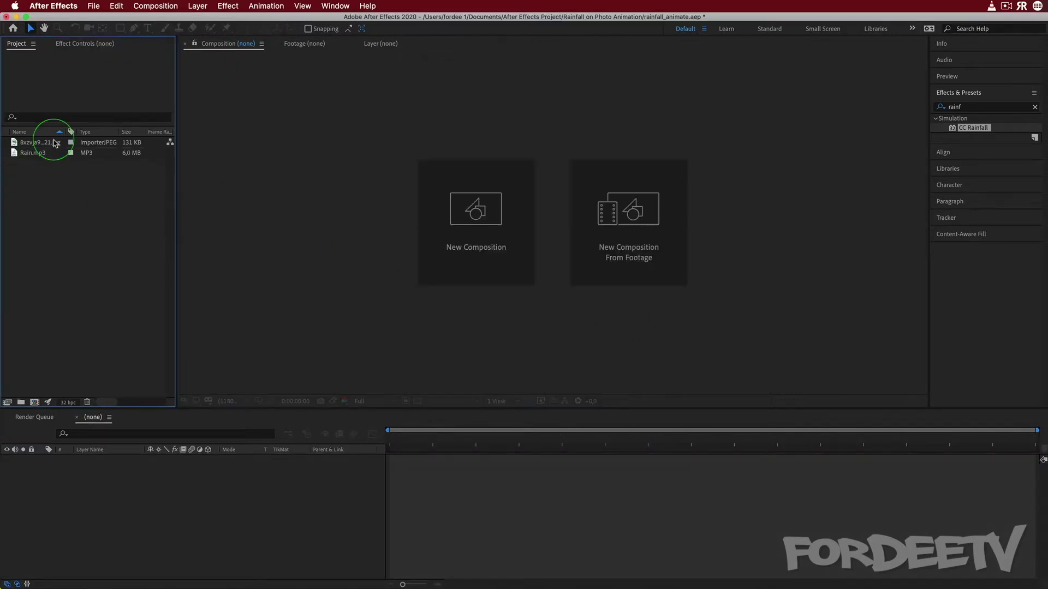
# - Create a 1080 x 1080 px composition named Rain Animation at 30 frames per second with a 10-second duration
pyautogui.click(39, 142)
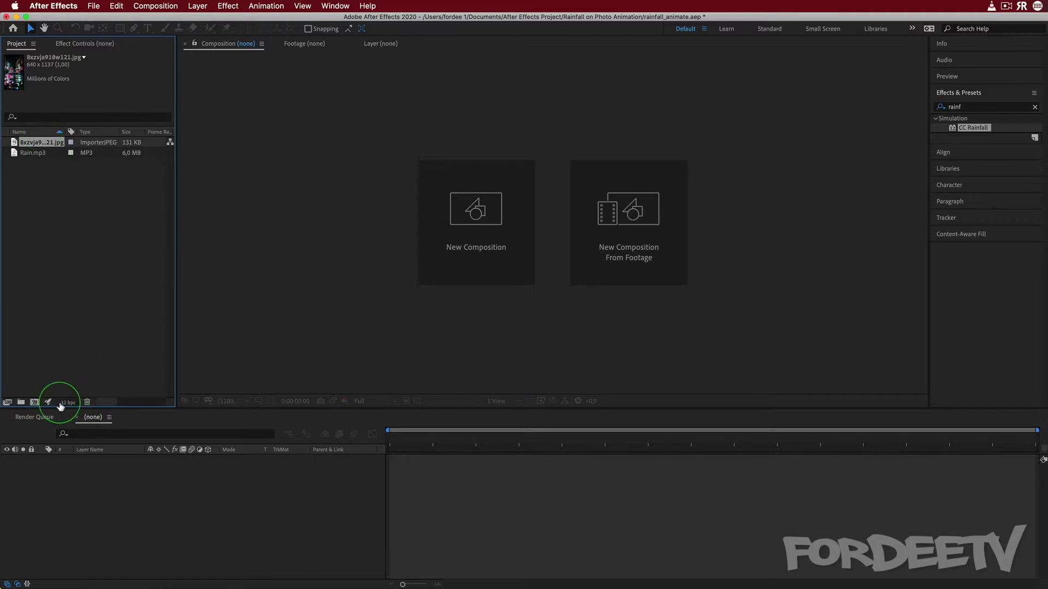
pyautogui.click(34, 404)
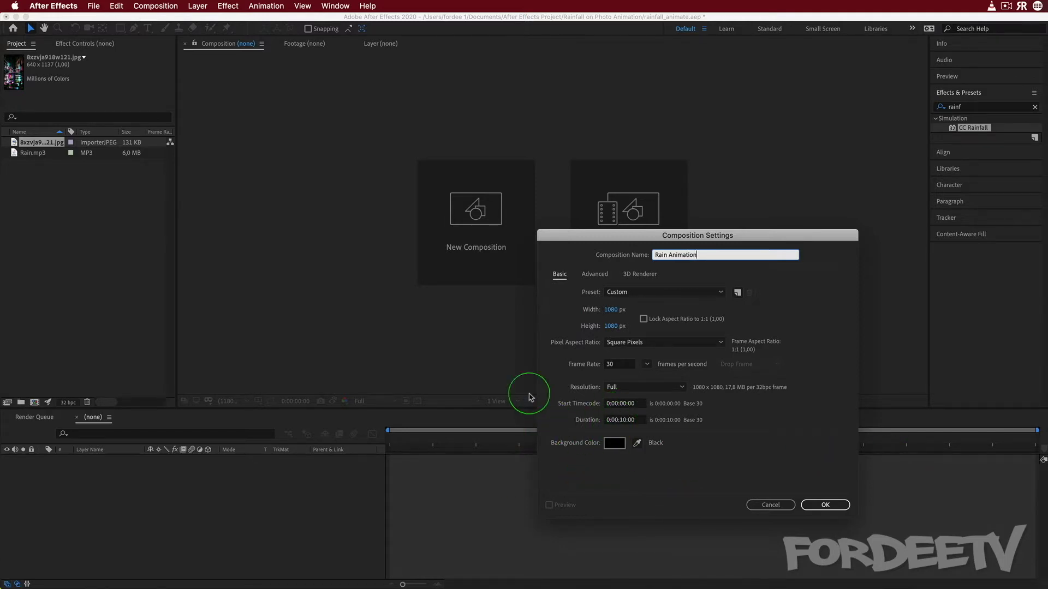
pyautogui.click(824, 504)
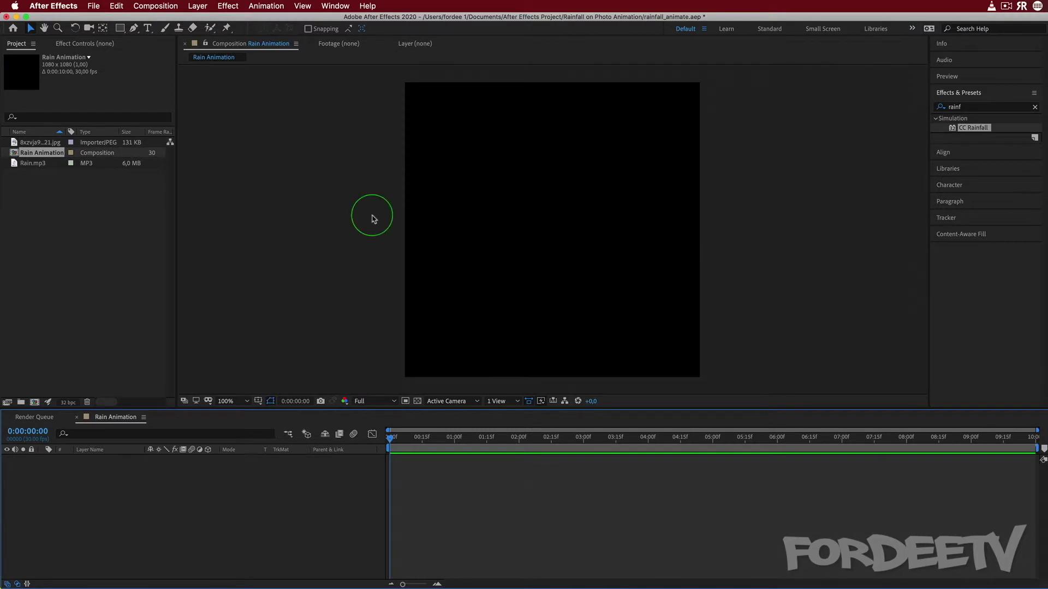
# - Add the street photo to the Rain Animation composition and scale it to fit the composition's width
pyautogui.click(25, 143)
pyautogui.moveTo(26, 143); pyautogui.dragTo(111, 510)
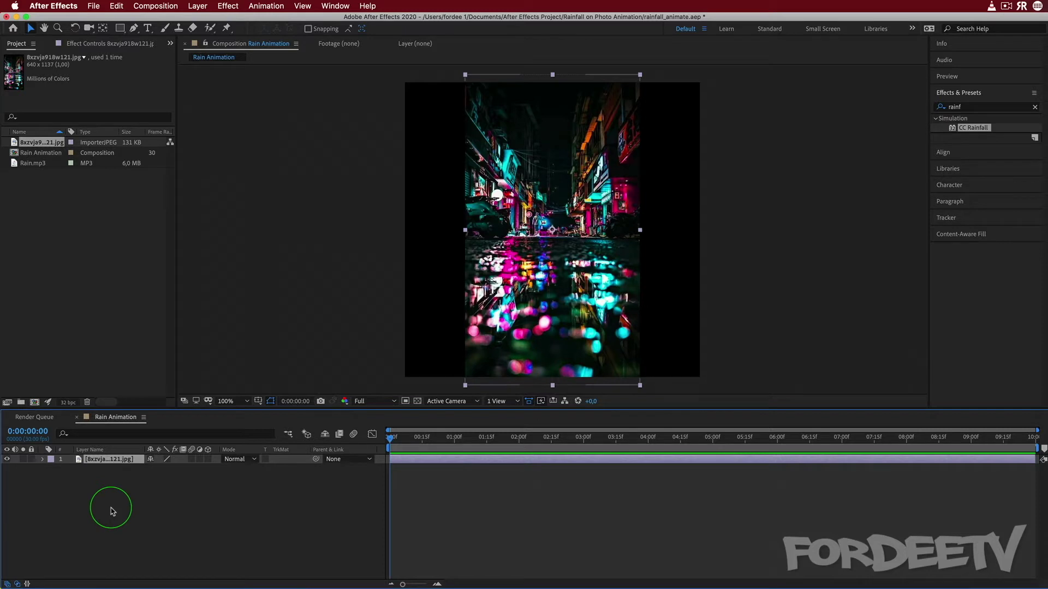
pyautogui.rightClick(102, 462)
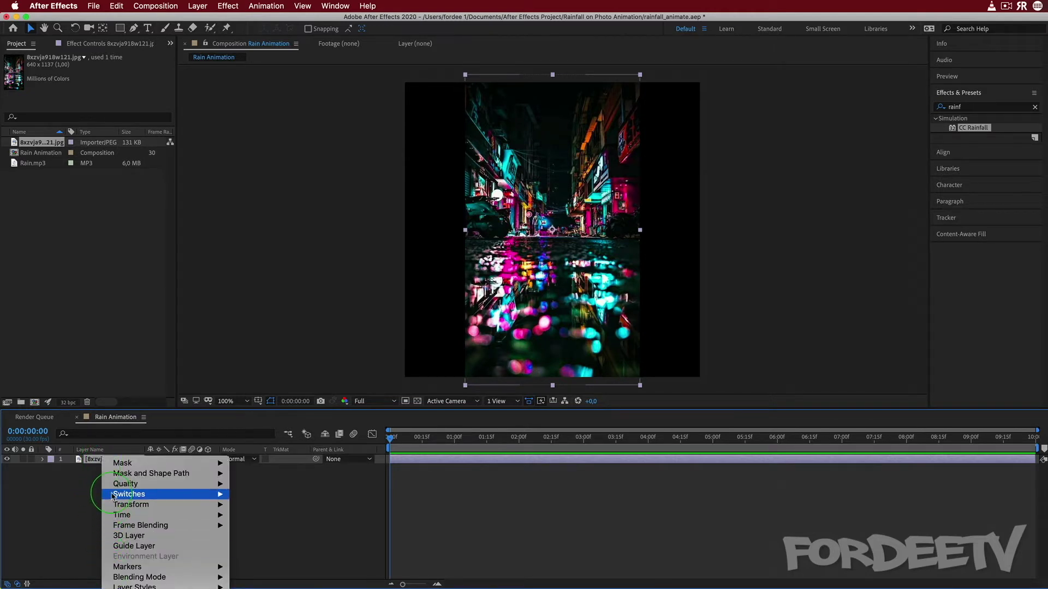
pyautogui.moveTo(136, 504)
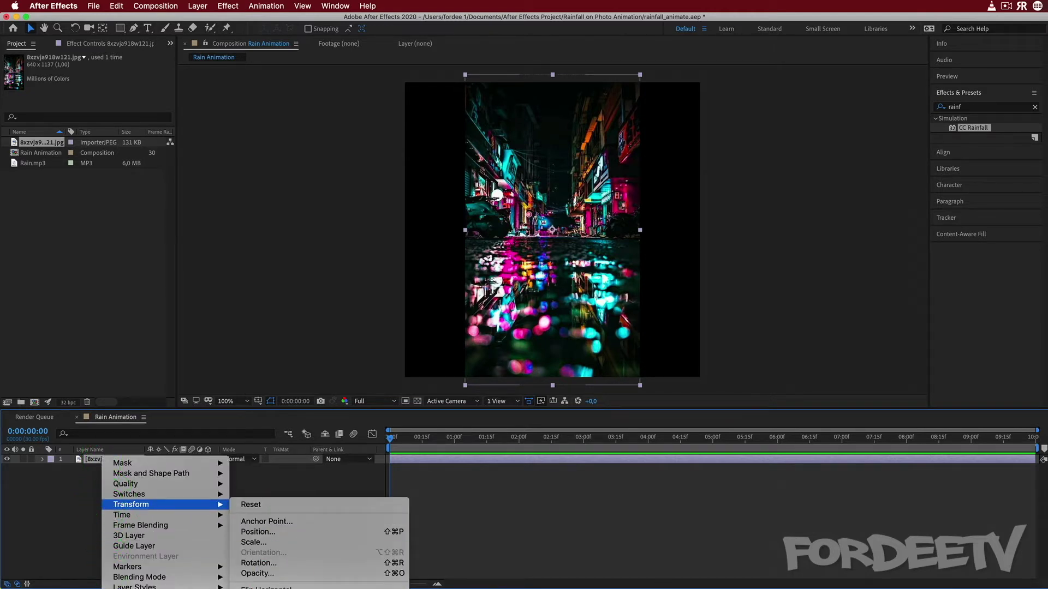
pyautogui.press('super+alt+f')
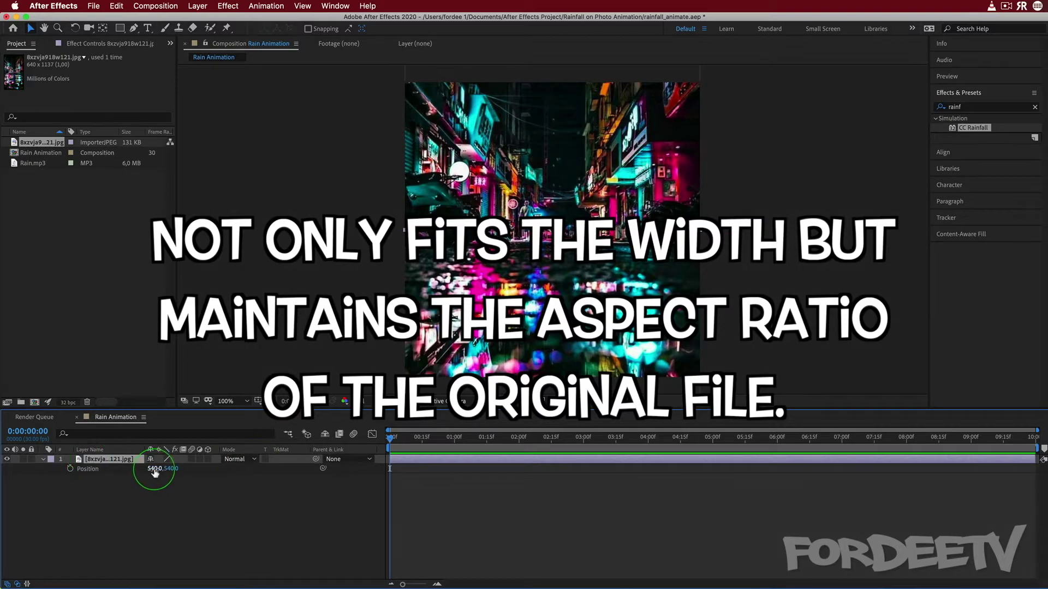
# - Move the photo down to position 540, 686 and collapse its layer properties
pyautogui.moveTo(169, 468); pyautogui.dragTo(241, 477)
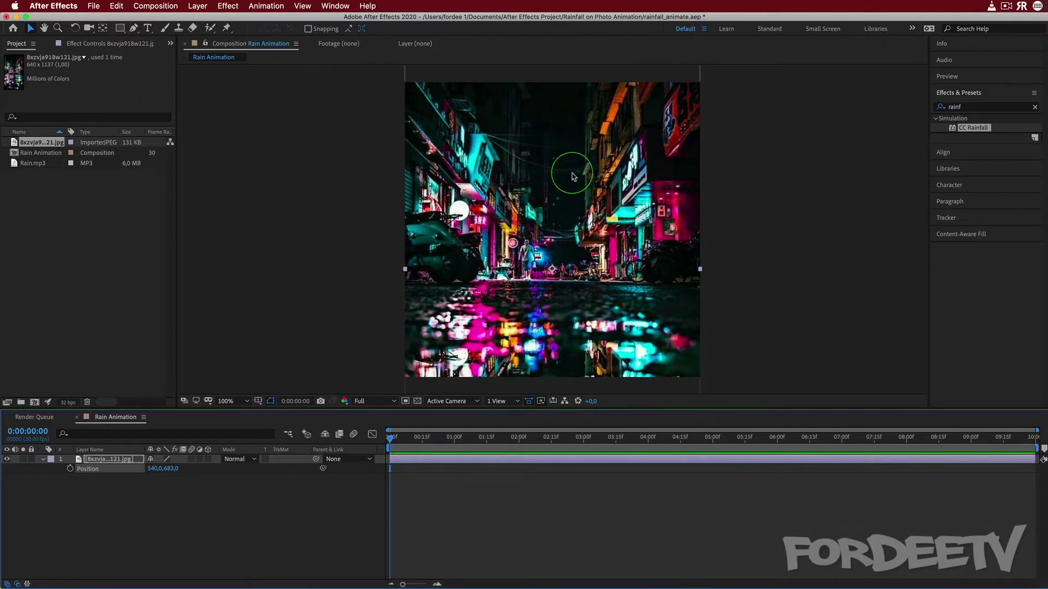
pyautogui.moveTo(170, 468); pyautogui.dragTo(159, 477)
pyautogui.click(677, 393)
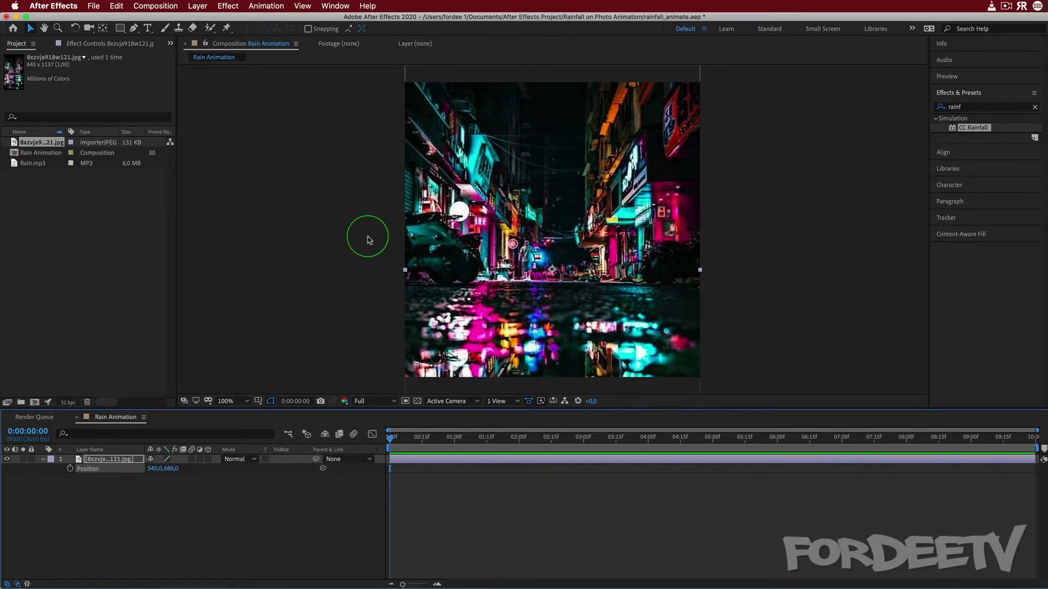
pyautogui.click(43, 459)
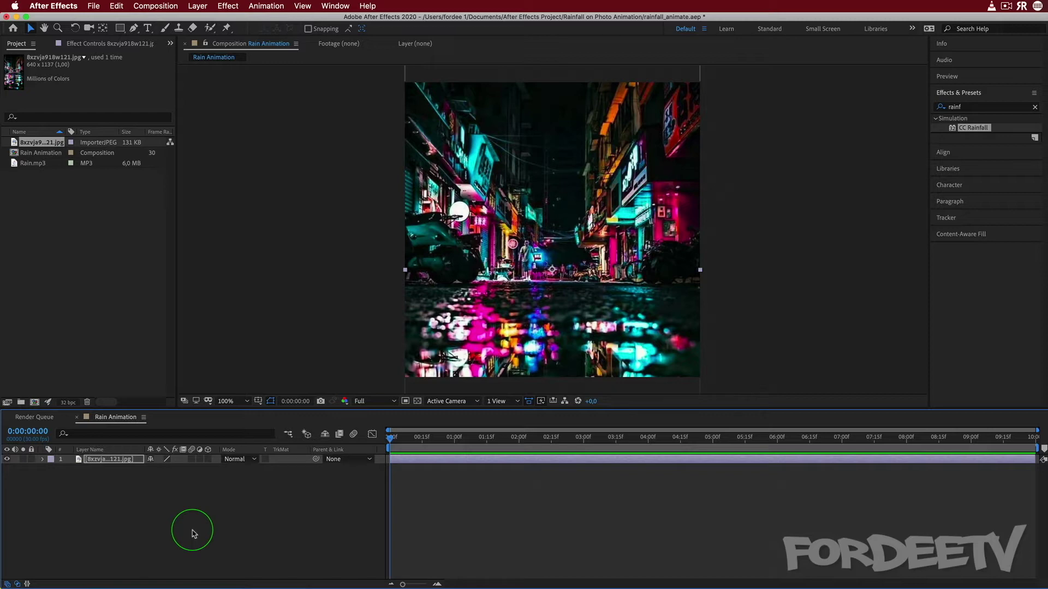
# - Create a 1080 x 1080 px solid named Ripples, coloured gray at 50% brightness
pyautogui.rightClick(130, 497)
pyautogui.moveTo(140, 505)
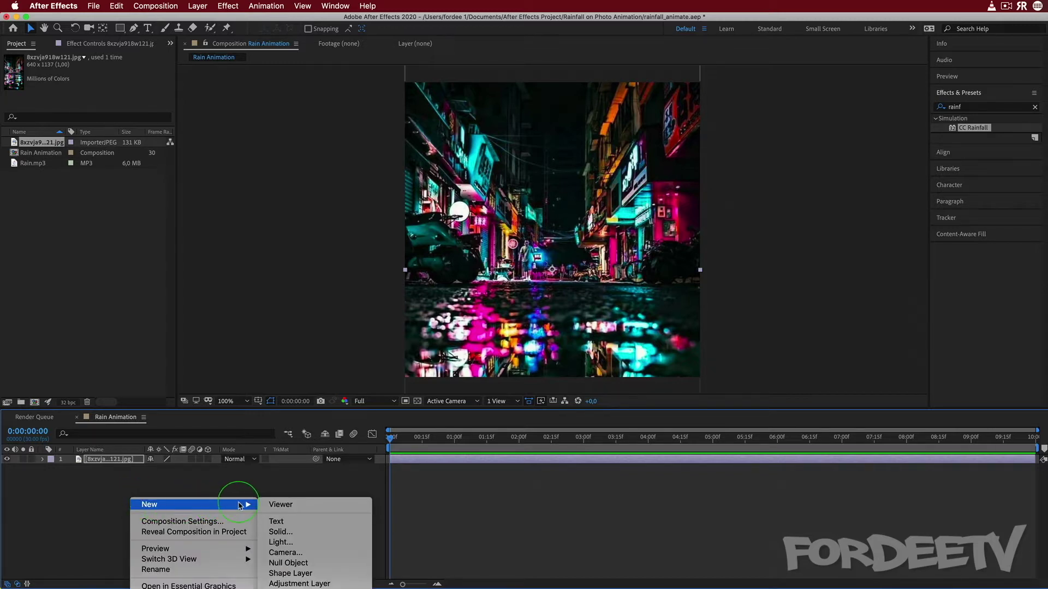
pyautogui.click(284, 531)
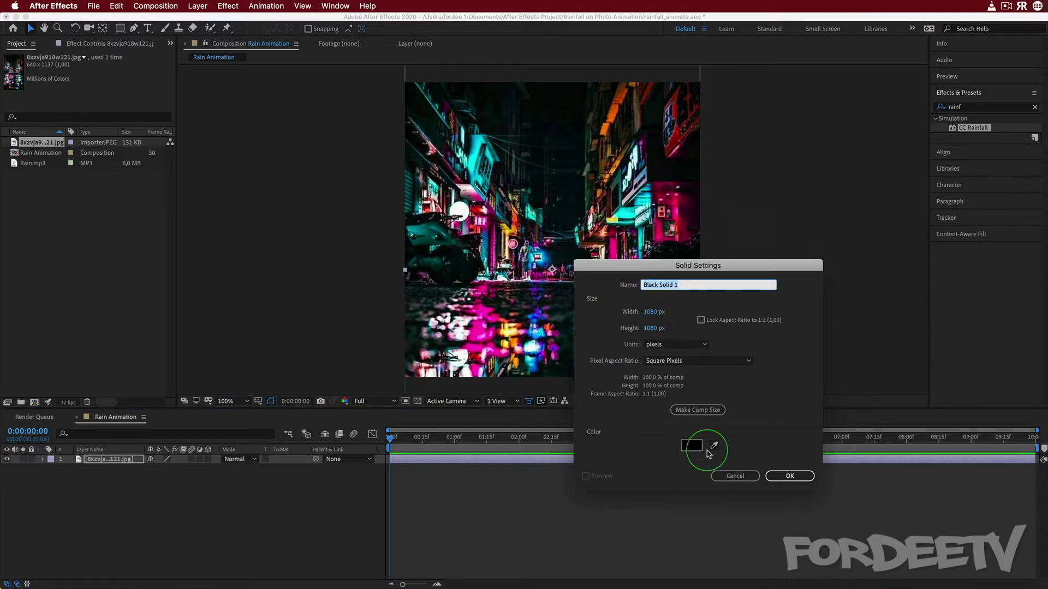
pyautogui.click(691, 445)
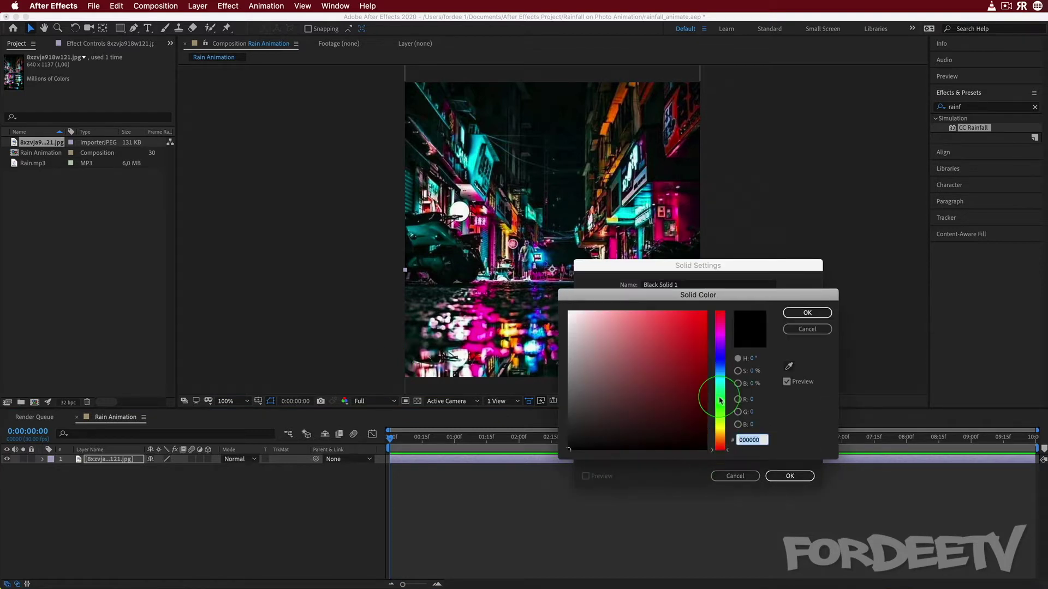
pyautogui.click(752, 383)
pyautogui.write('50')
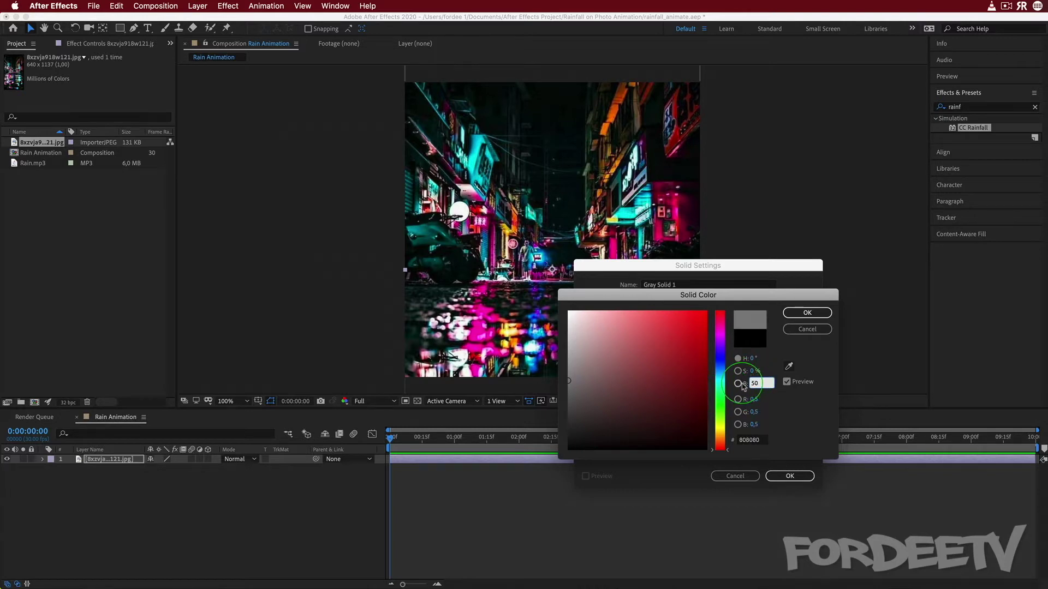
pyautogui.press('Return')
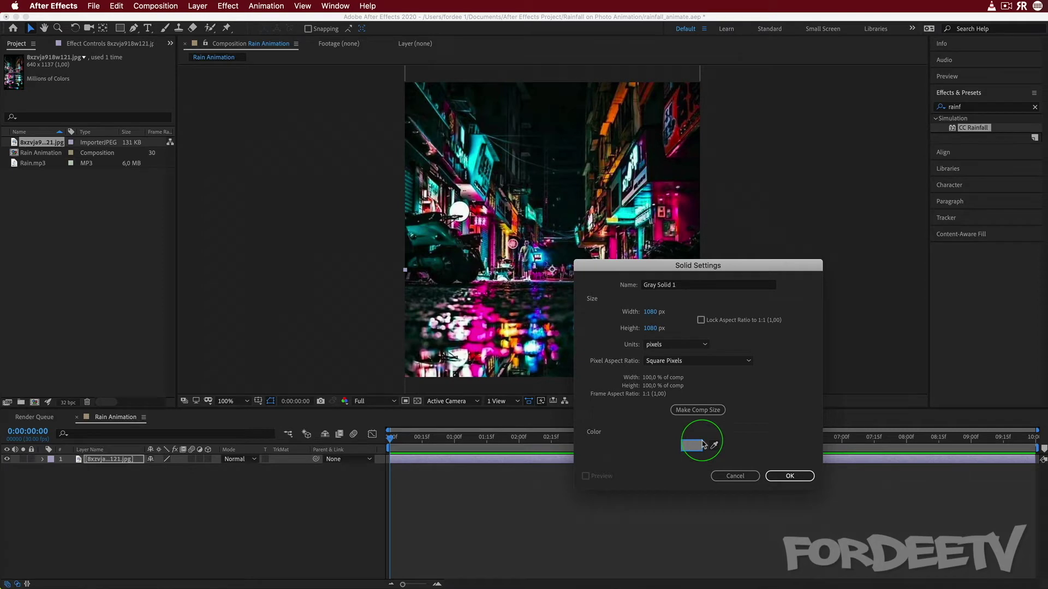
pyautogui.click(684, 286)
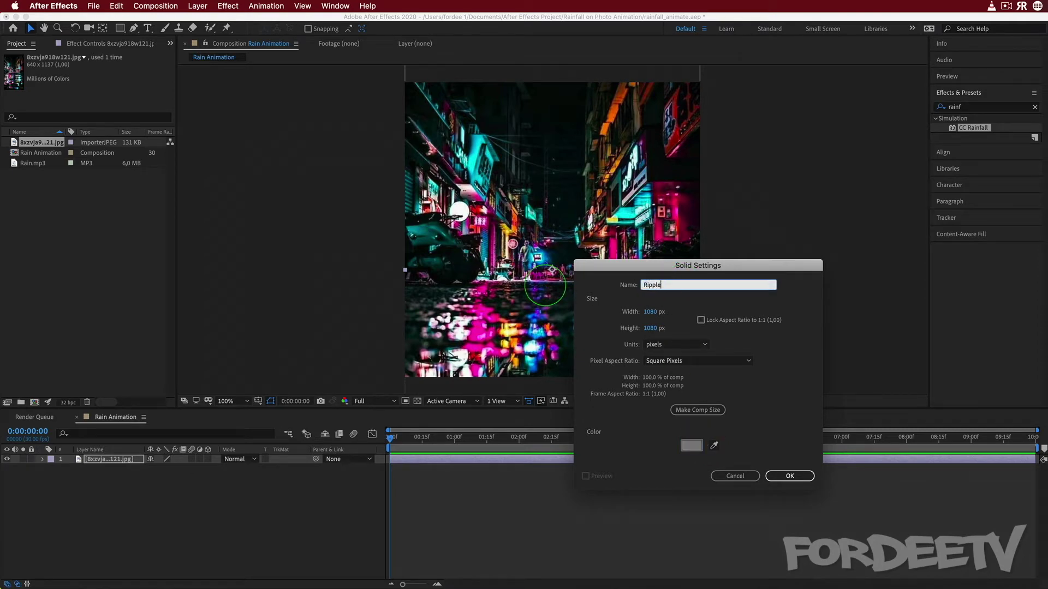
pyautogui.press('Return')
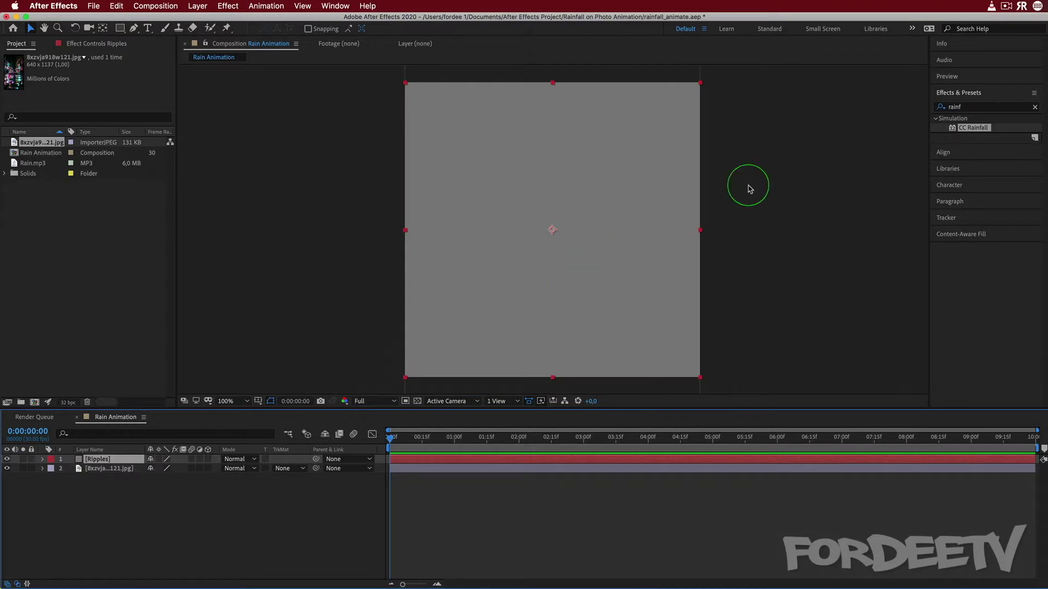
# - Find the CC Drizzle effect by searching for "driz", apply it to the Ripples solid and play a short preview
pyautogui.click(969, 111)
pyautogui.write('dri')
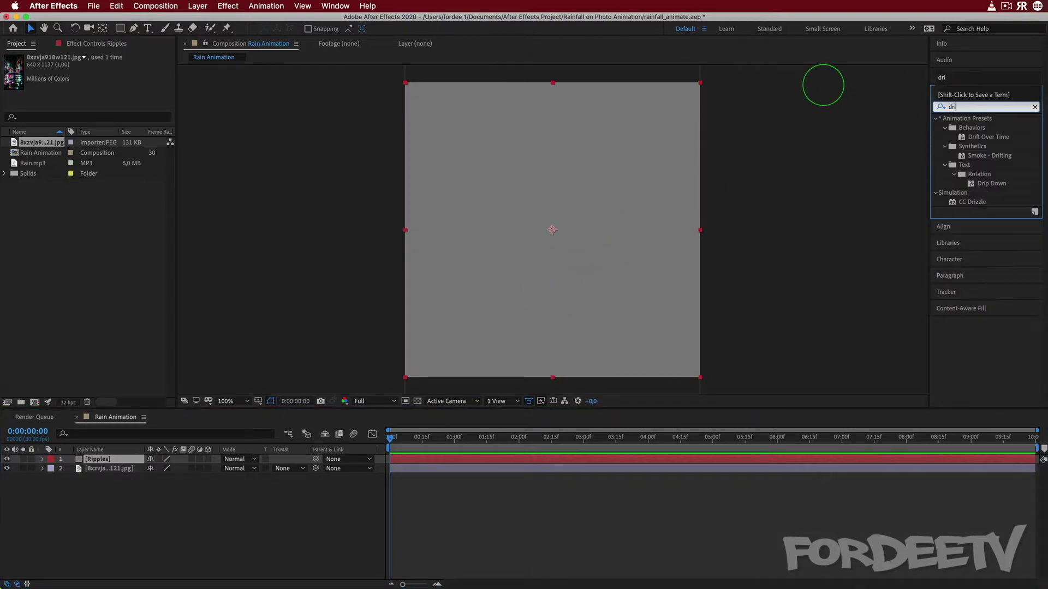
pyautogui.write('z')
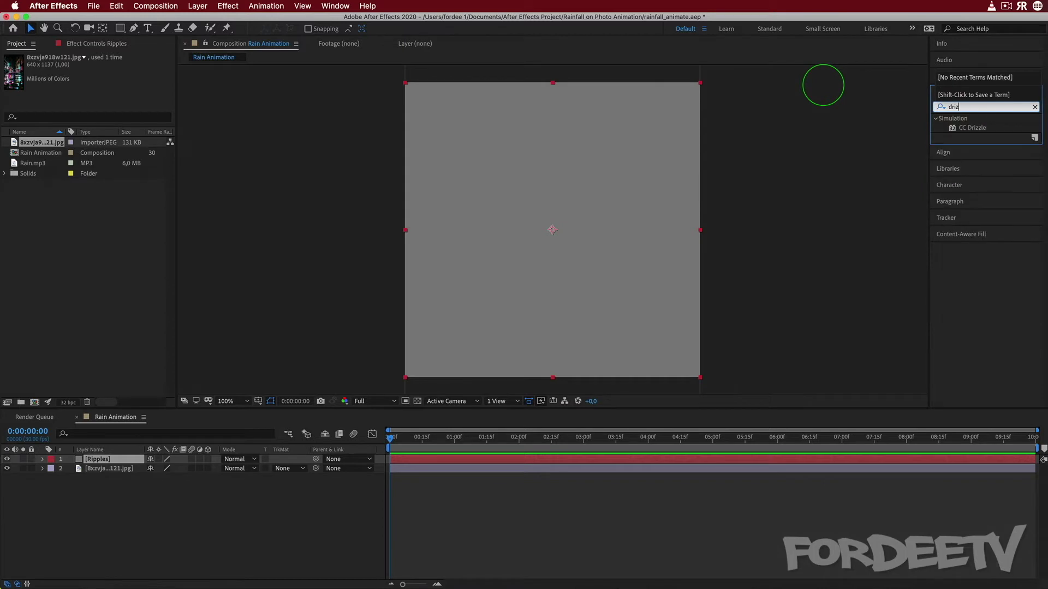
pyautogui.click(971, 131)
pyautogui.moveTo(366, 305); pyautogui.dragTo(541, 267)
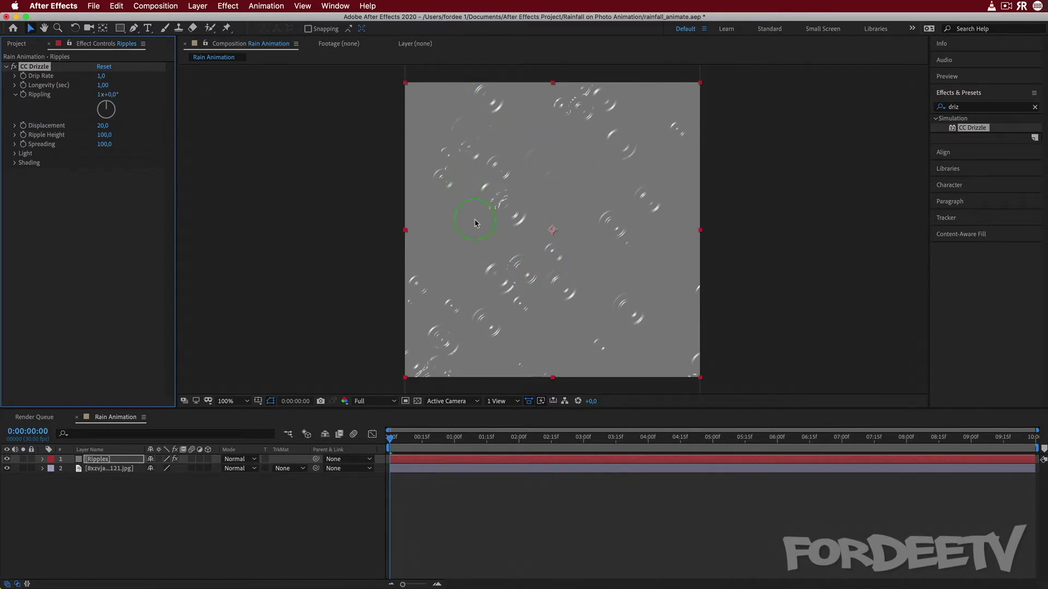
pyautogui.press('space')
pyautogui.press('space')
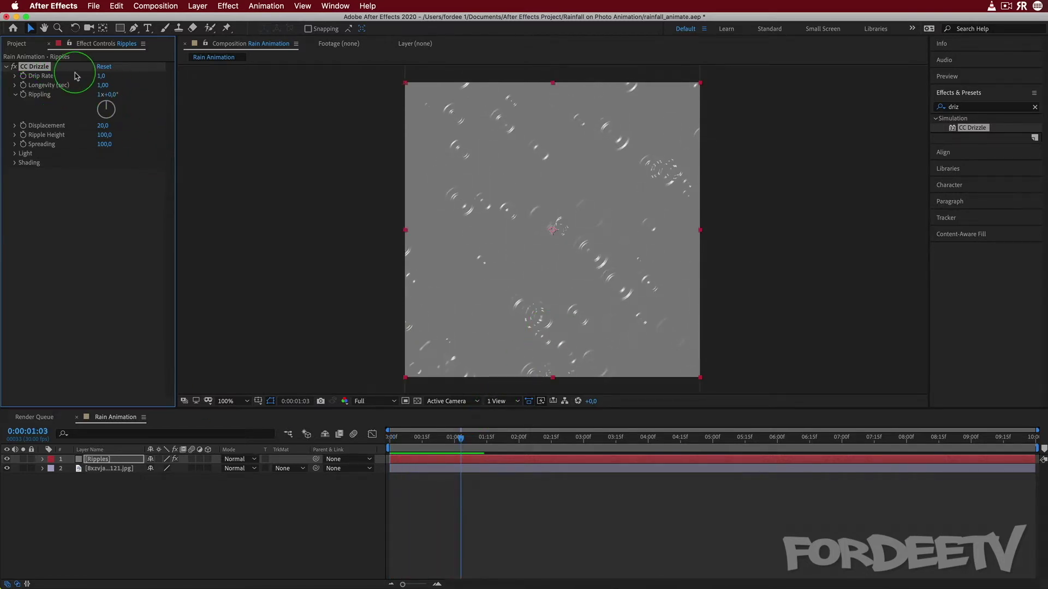
# - Set CC Drizzle's Drip Rate to 3 and expand its Light settings
pyautogui.click(102, 76)
pyautogui.write('3')
pyautogui.press('Return')
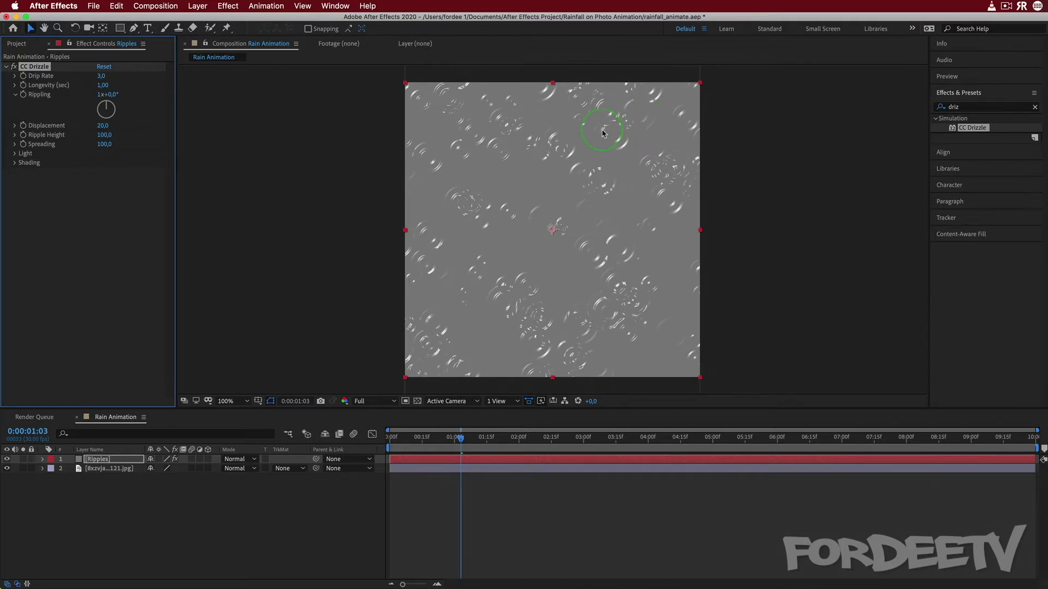
pyautogui.click(15, 154)
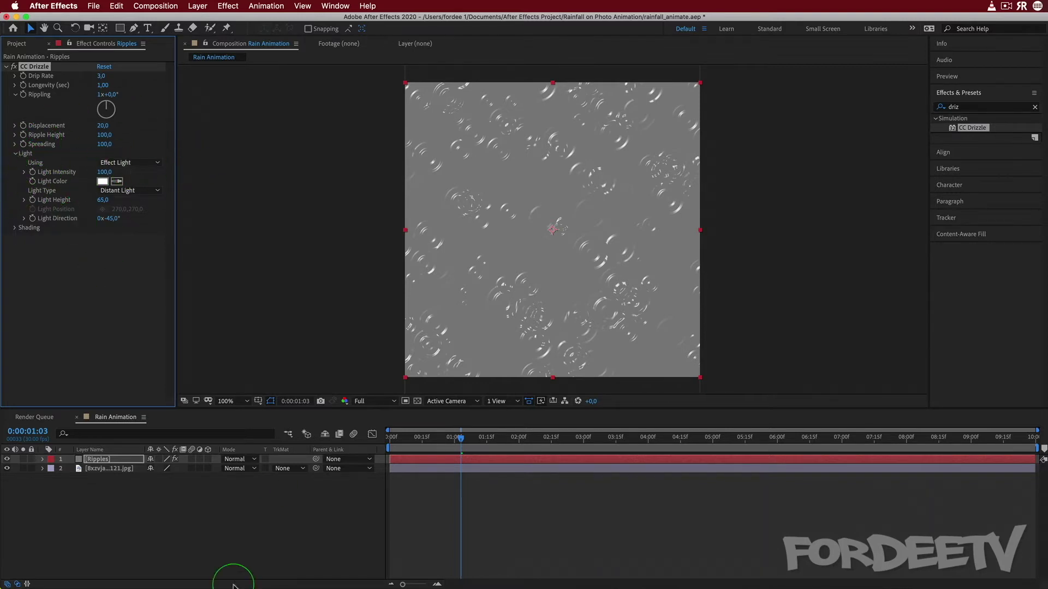
# - Change the Ripples layer's blending mode to Overlay and scrub to the 2-second mark
pyautogui.click(226, 464)
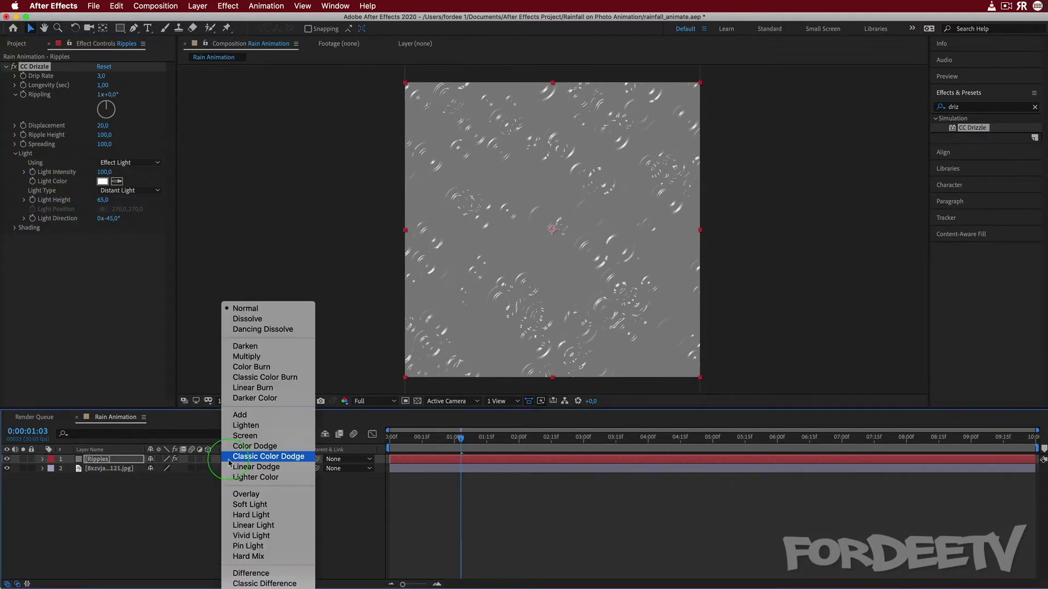
pyautogui.click(228, 495)
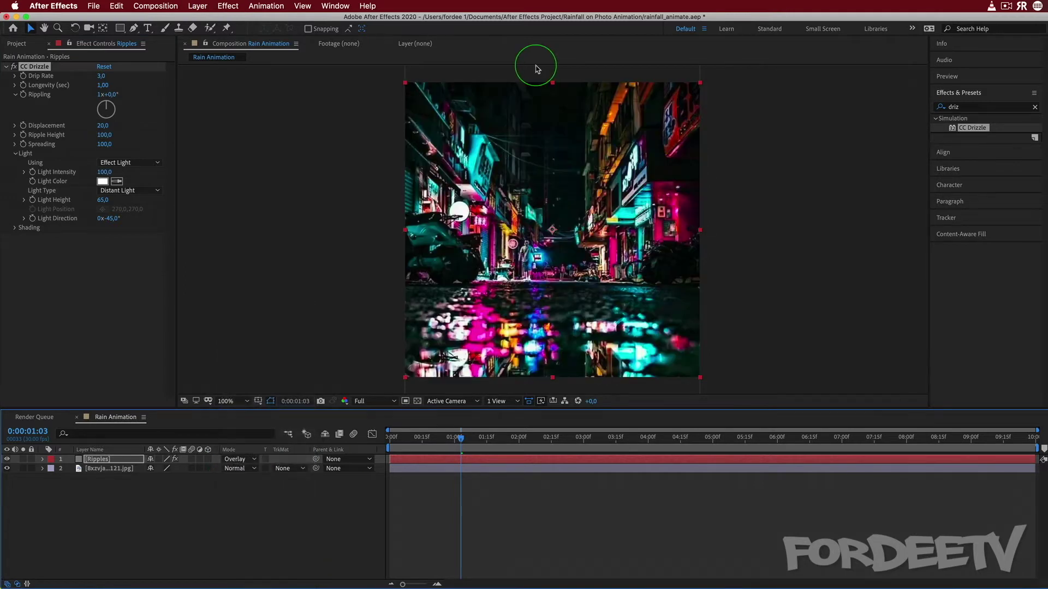
pyautogui.moveTo(461, 437); pyautogui.dragTo(519, 437)
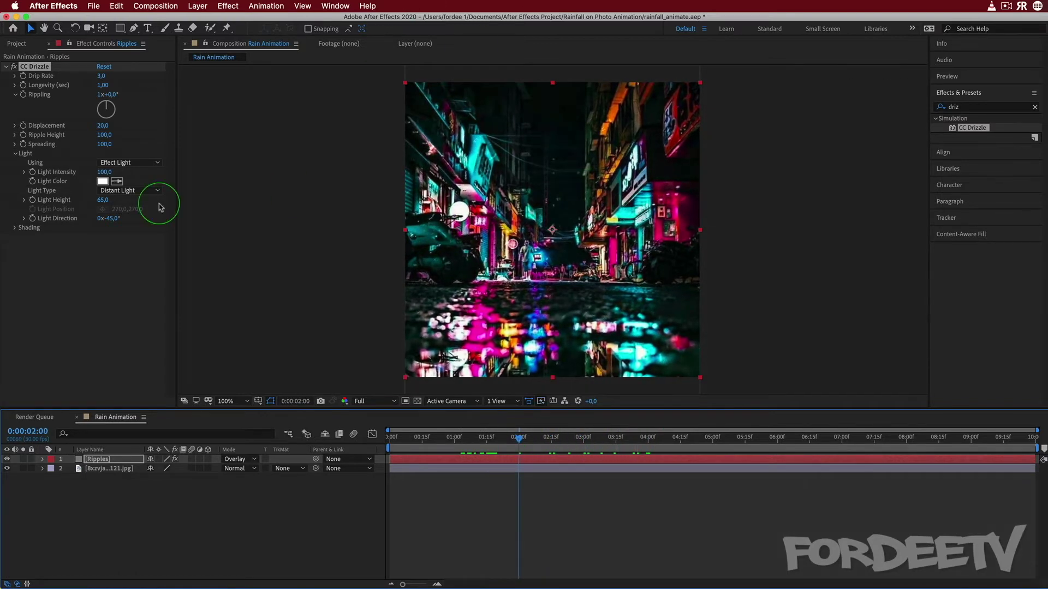
# - Set CC Drizzle's Light Intensity to 1000 and its Light Height to 70
pyautogui.click(104, 172)
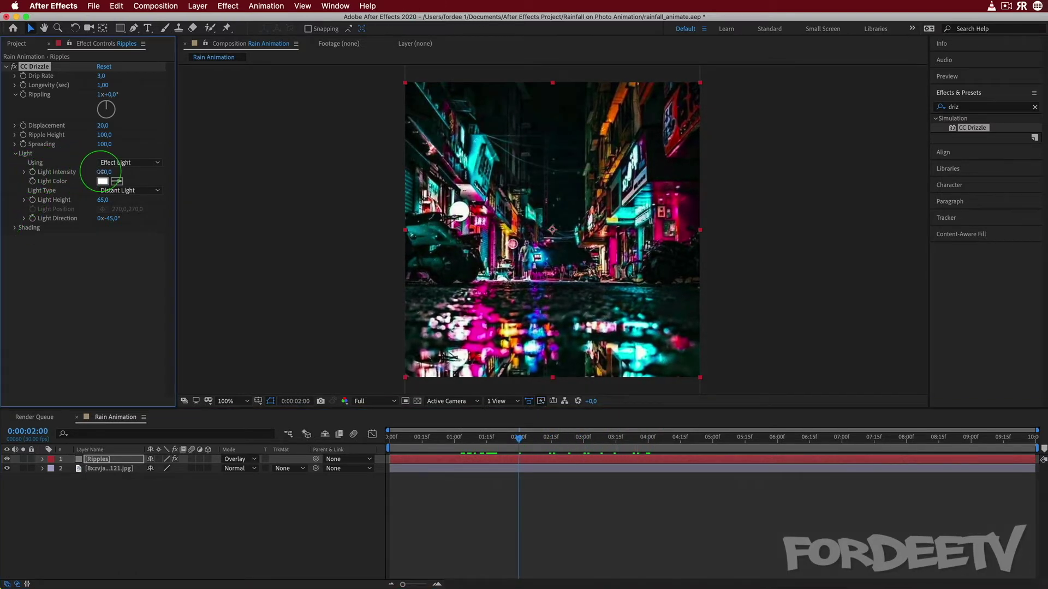
pyautogui.press('Return')
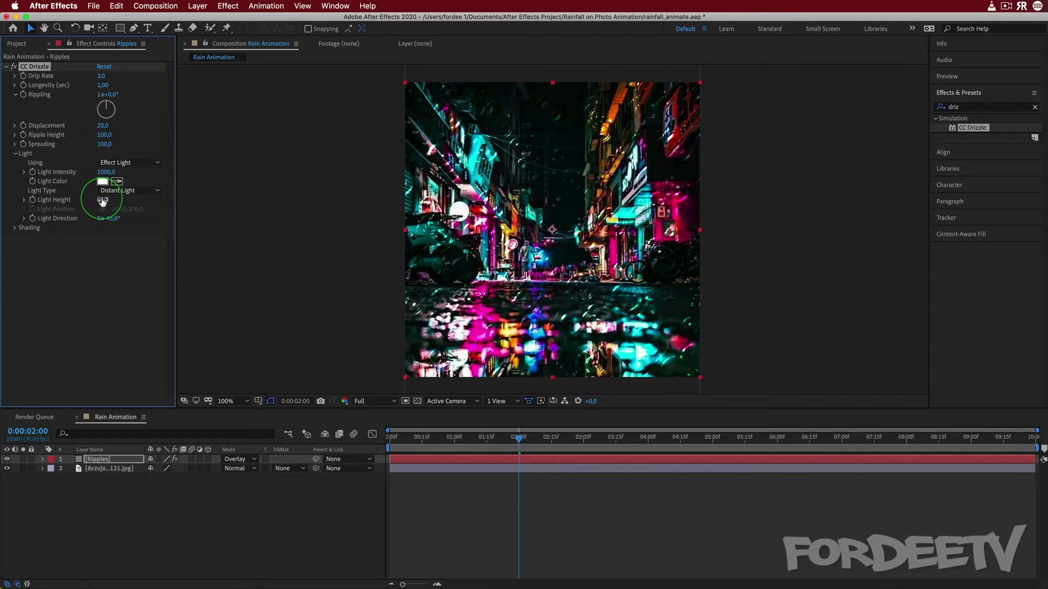
pyautogui.click(237, 164)
pyautogui.click(101, 200)
pyautogui.write('7')
pyautogui.click(100, 316)
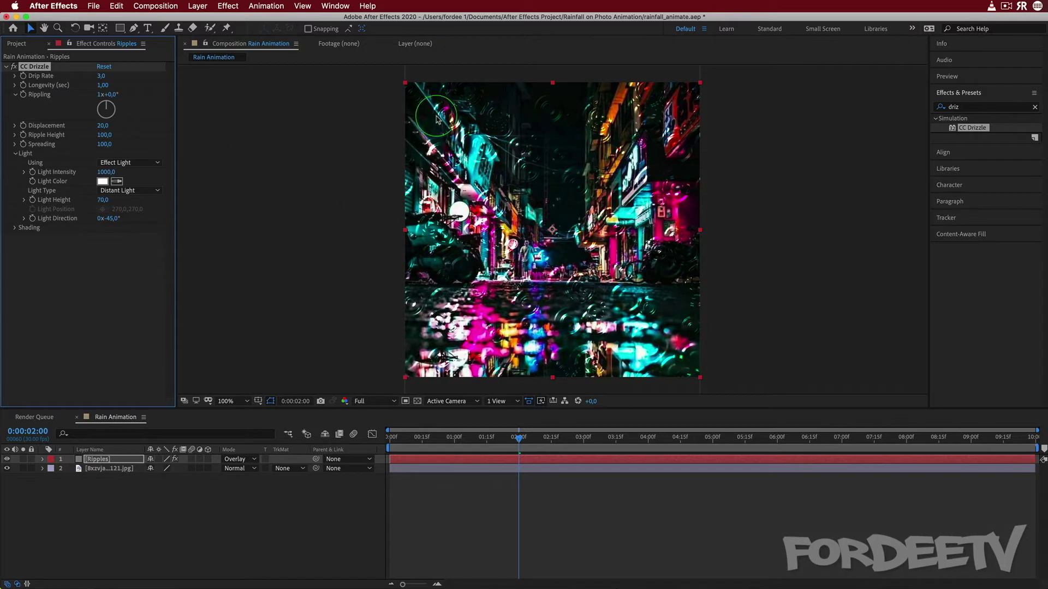
# - Reveal the Ripples layer's Scale property and set it to 80%
pyautogui.click(91, 459)
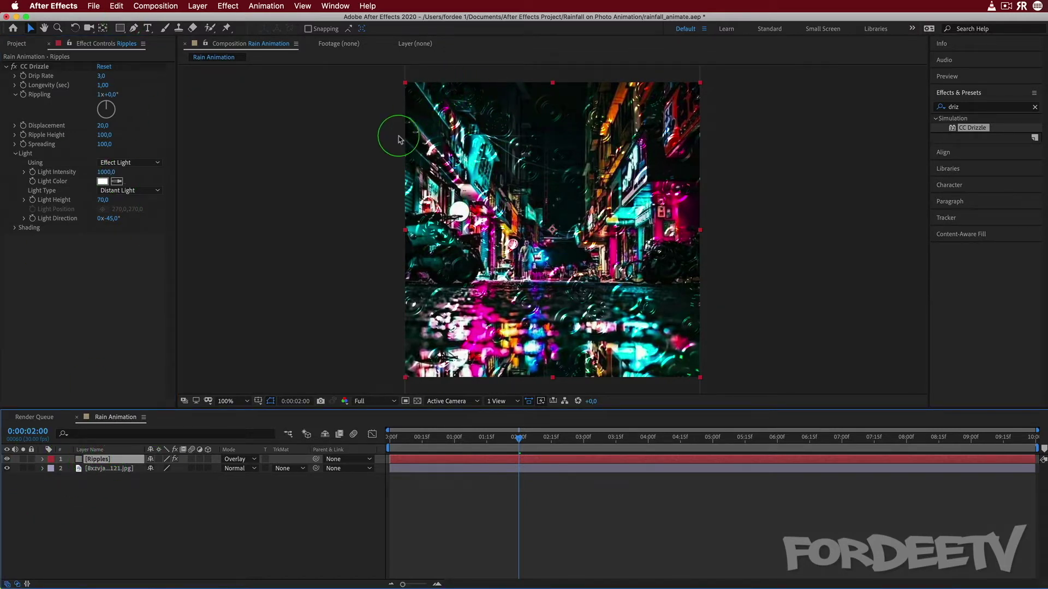
pyautogui.press('p')
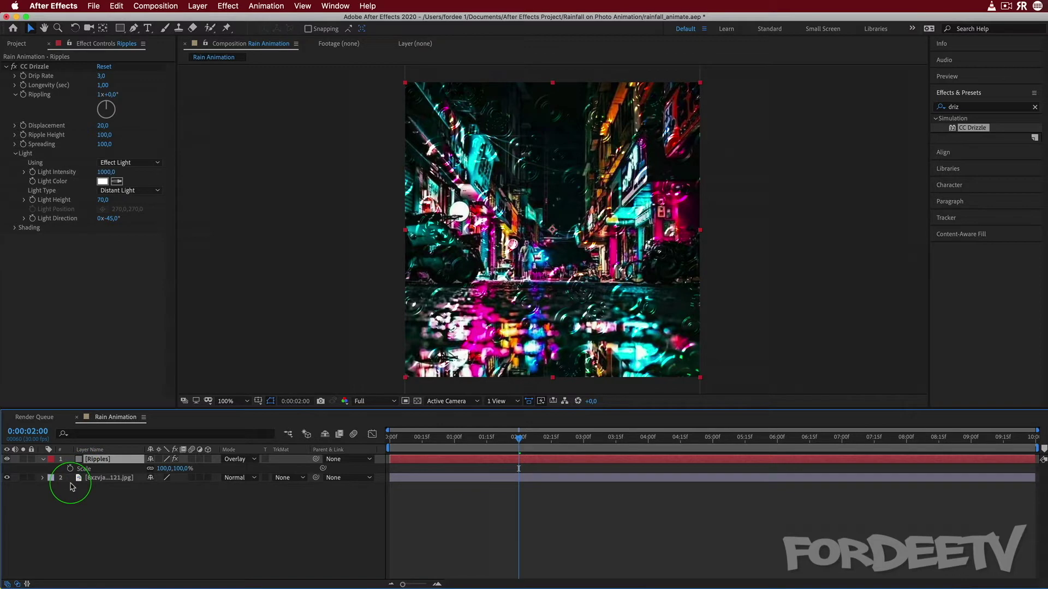
pyautogui.click(165, 469)
pyautogui.write('80')
pyautogui.press('Return')
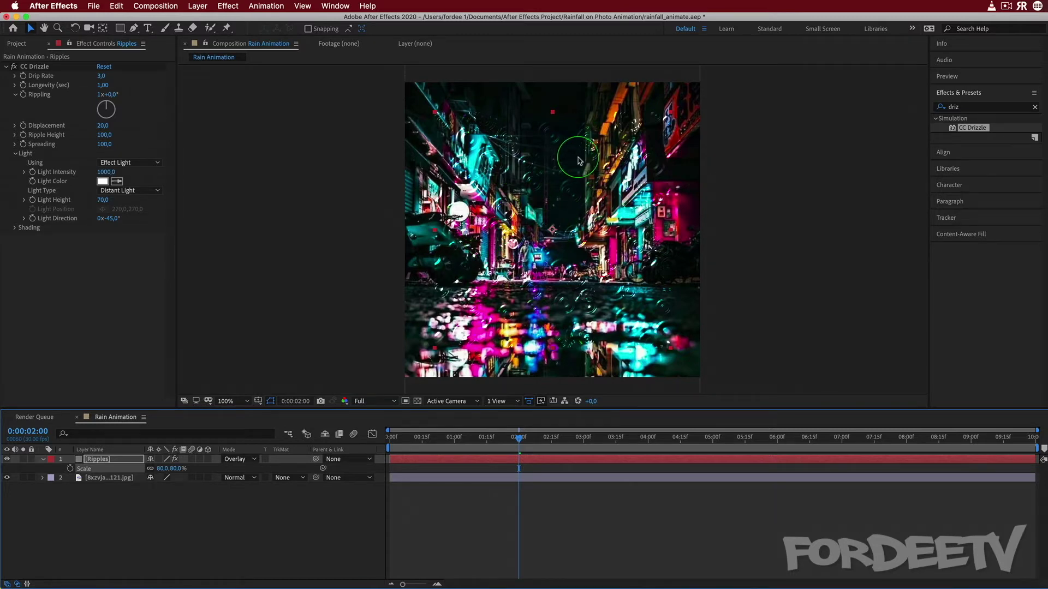
# - Switch the Ripples layer's blending mode to Normal and reduce its Scale to 72%
pyautogui.click(235, 459)
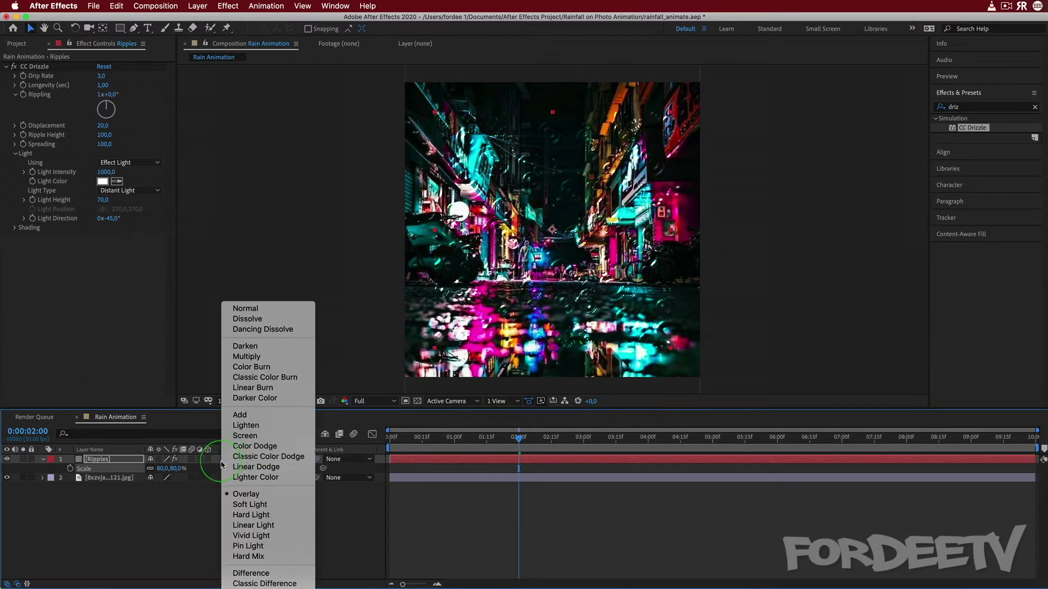
pyautogui.click(245, 309)
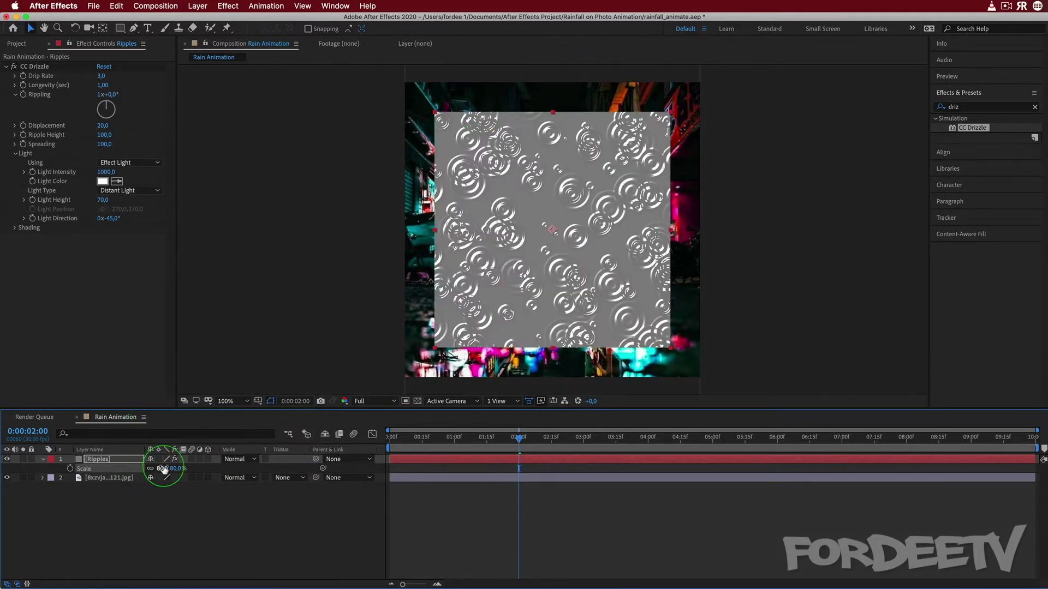
pyautogui.moveTo(165, 470); pyautogui.dragTo(157, 473)
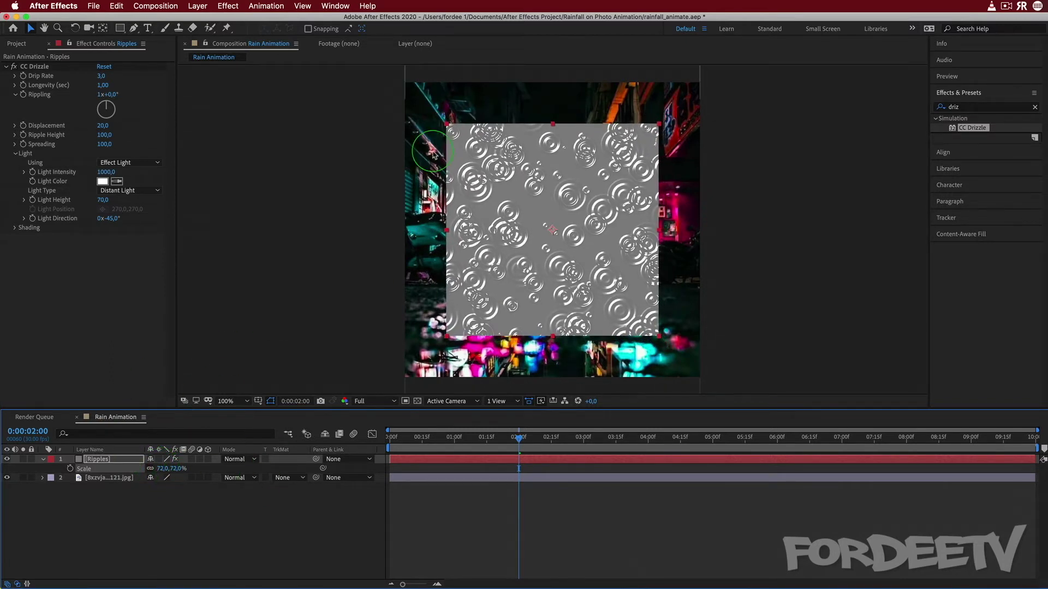
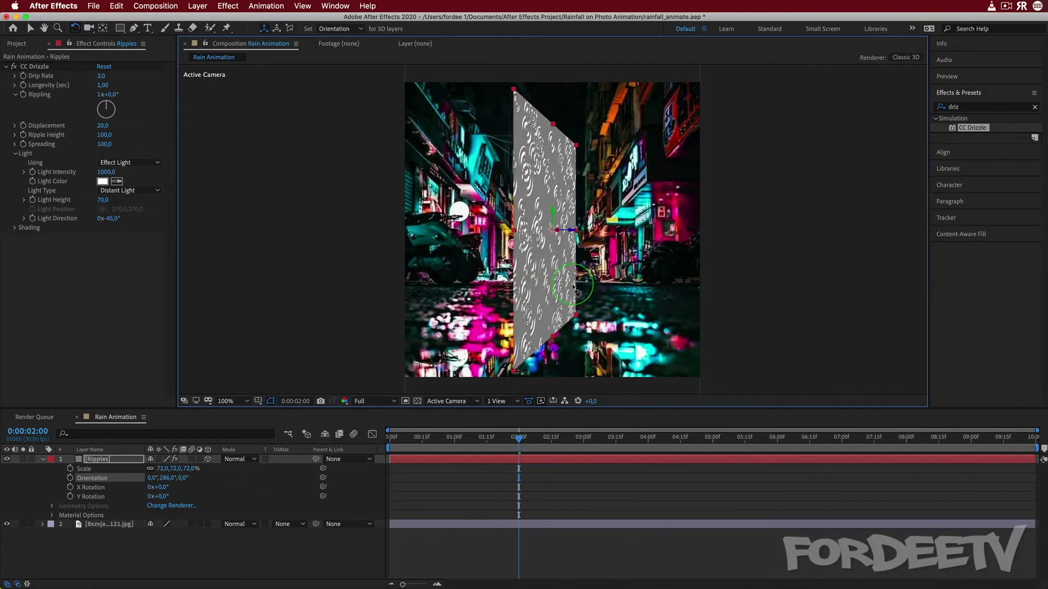
# - Undo the Ripples layer's Y-axis rotation, and try a free 3D rotation of the layer before undoing that too
pyautogui.press('cmd+z')
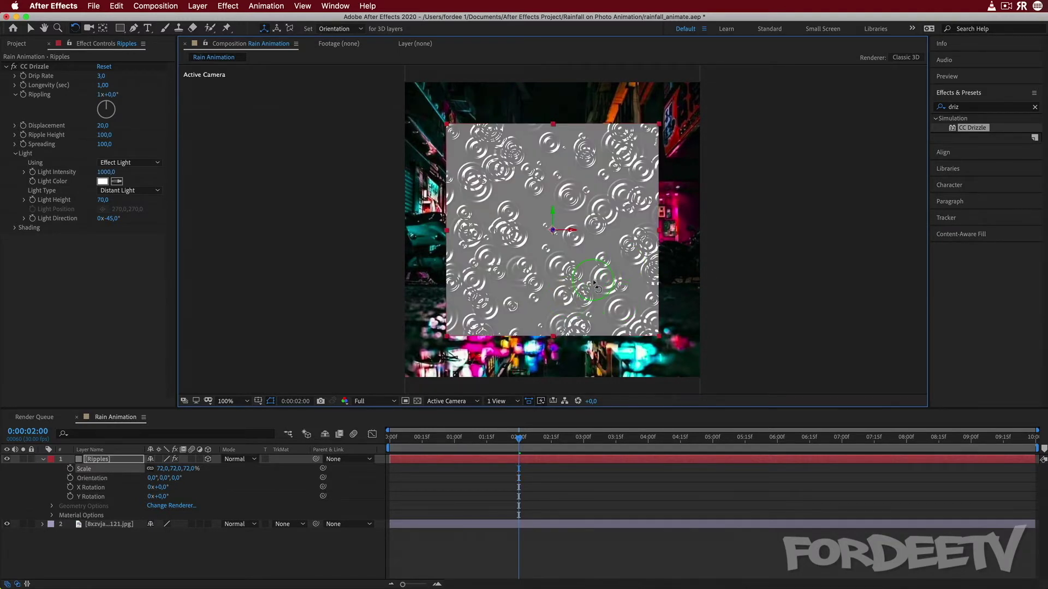
pyautogui.moveTo(595, 283); pyautogui.dragTo(521, 276)
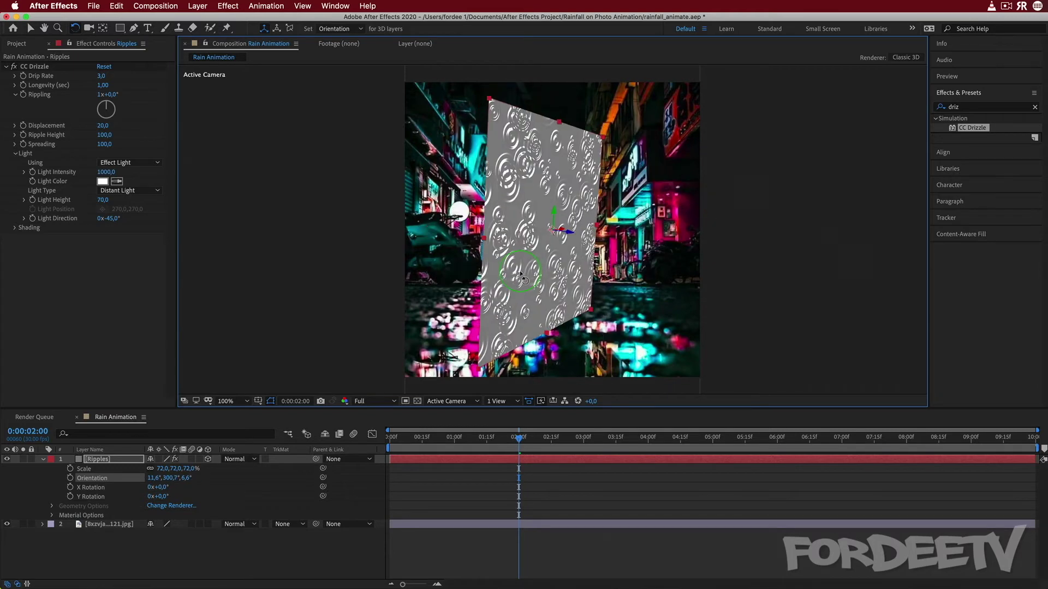
pyautogui.press('cmd+z')
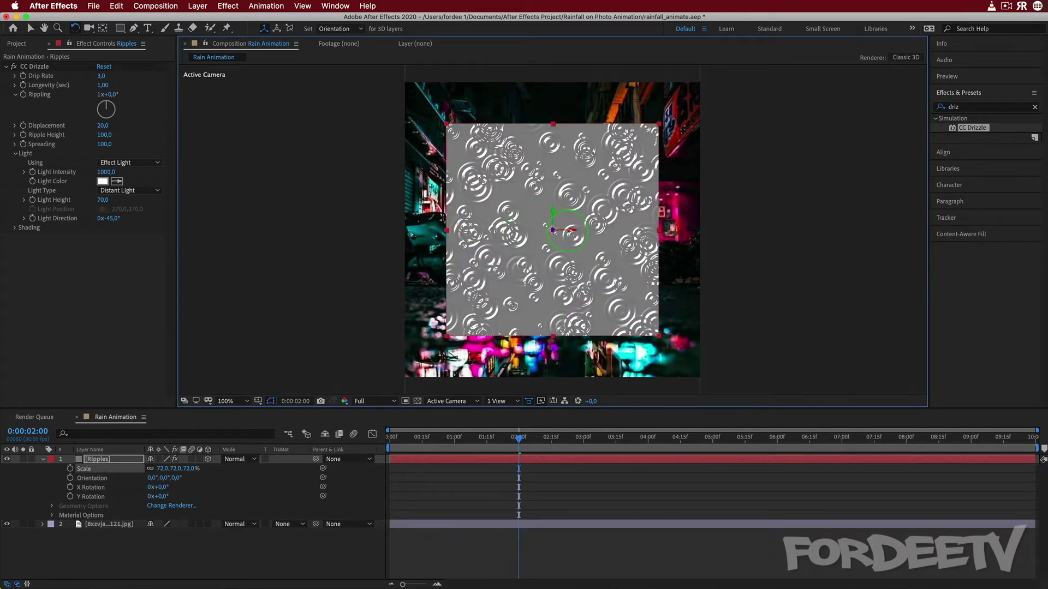
# - Tilt the Ripples layer to an X orientation of 292° and move it down over the wet street
pyautogui.moveTo(150, 478); pyautogui.dragTo(183, 477)
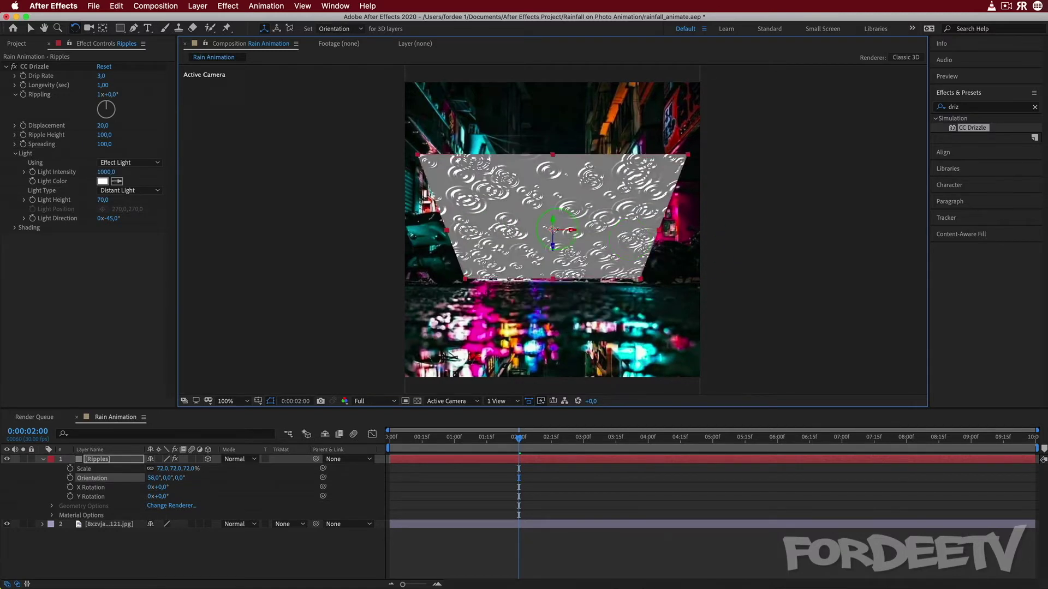
pyautogui.moveTo(553, 228); pyautogui.dragTo(327, 212)
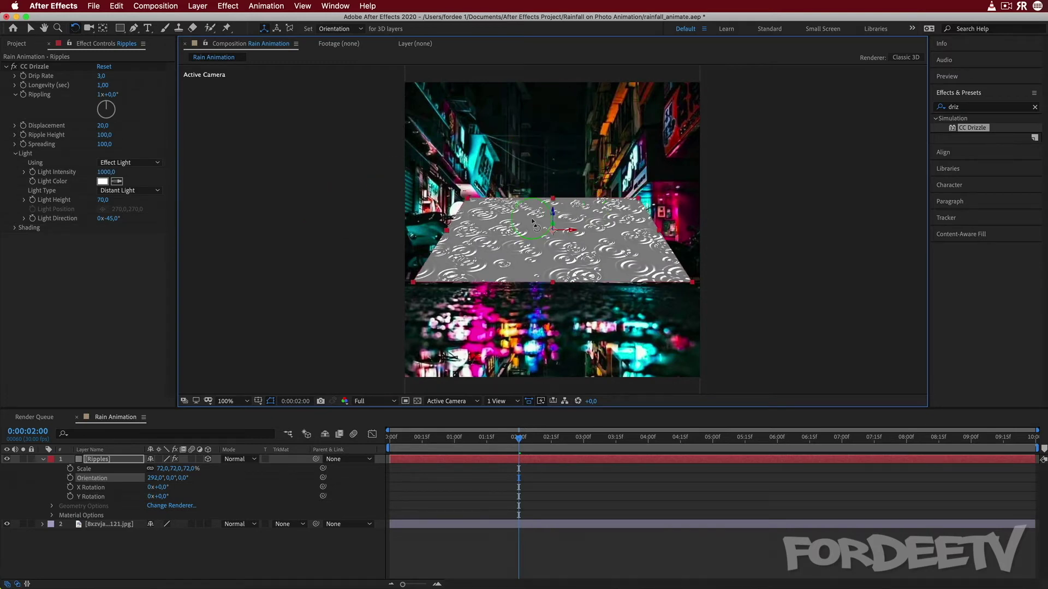
pyautogui.click(30, 28)
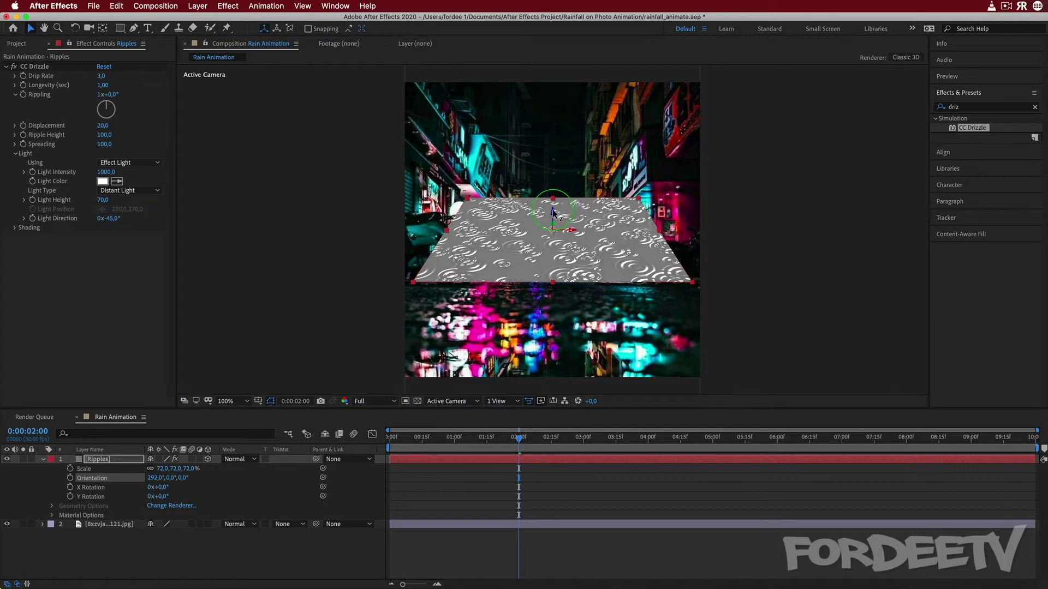
pyautogui.moveTo(553, 209); pyautogui.dragTo(558, 332)
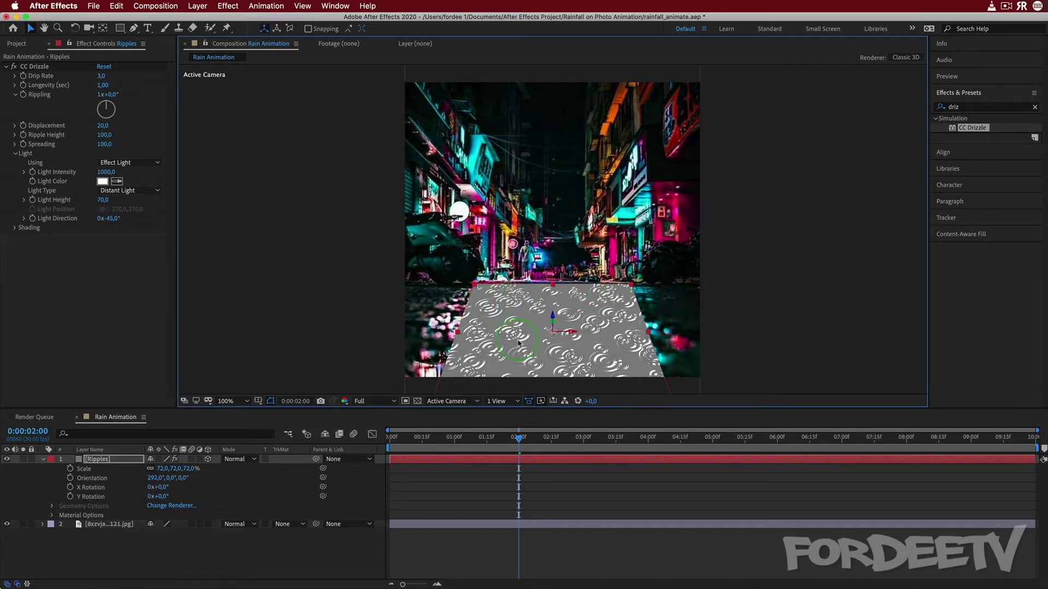
# - Adjust the Ripples layer's X orientation to 288° and raise it slightly so its far edge meets the start of the street
pyautogui.click(75, 28)
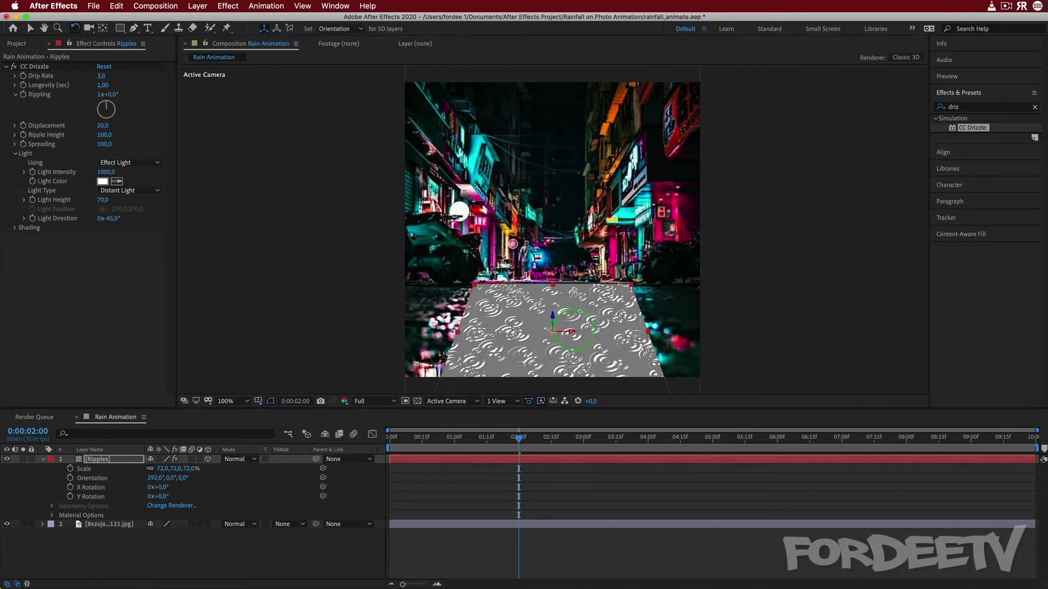
pyautogui.click(570, 331)
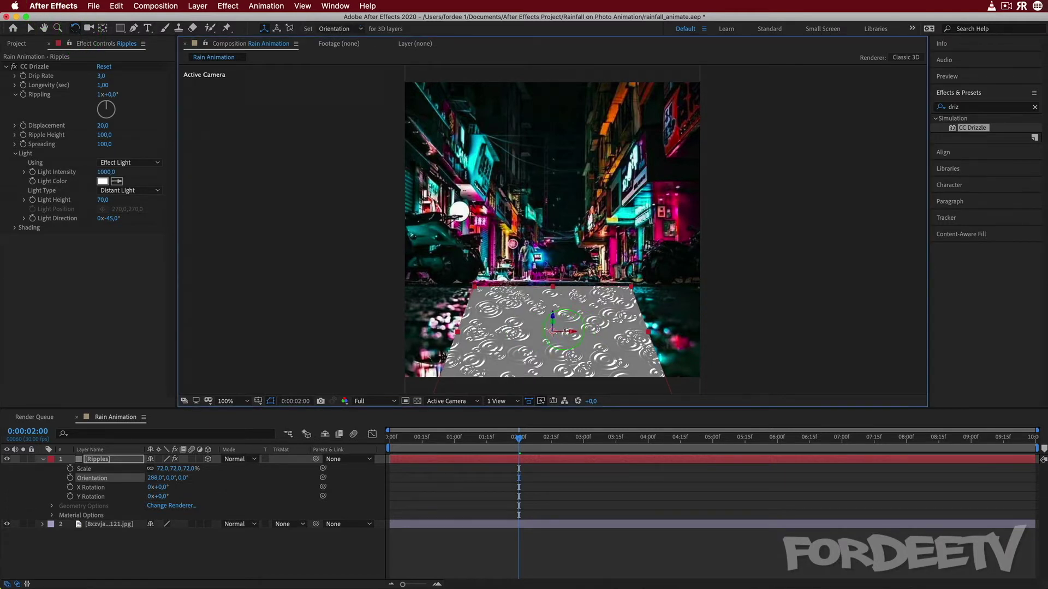
pyautogui.moveTo(572, 330); pyautogui.dragTo(581, 329)
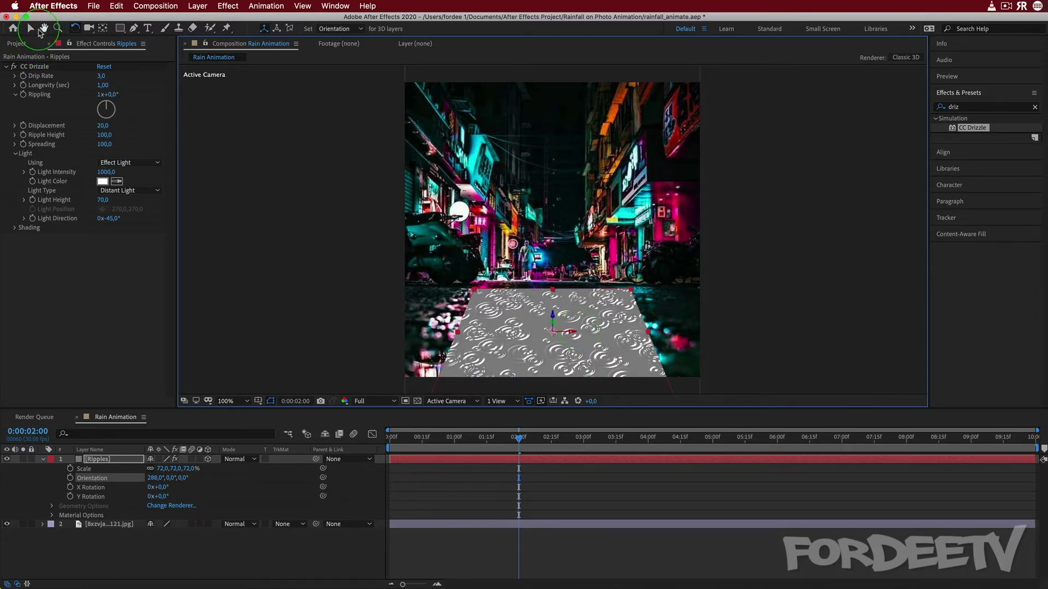
pyautogui.click(31, 28)
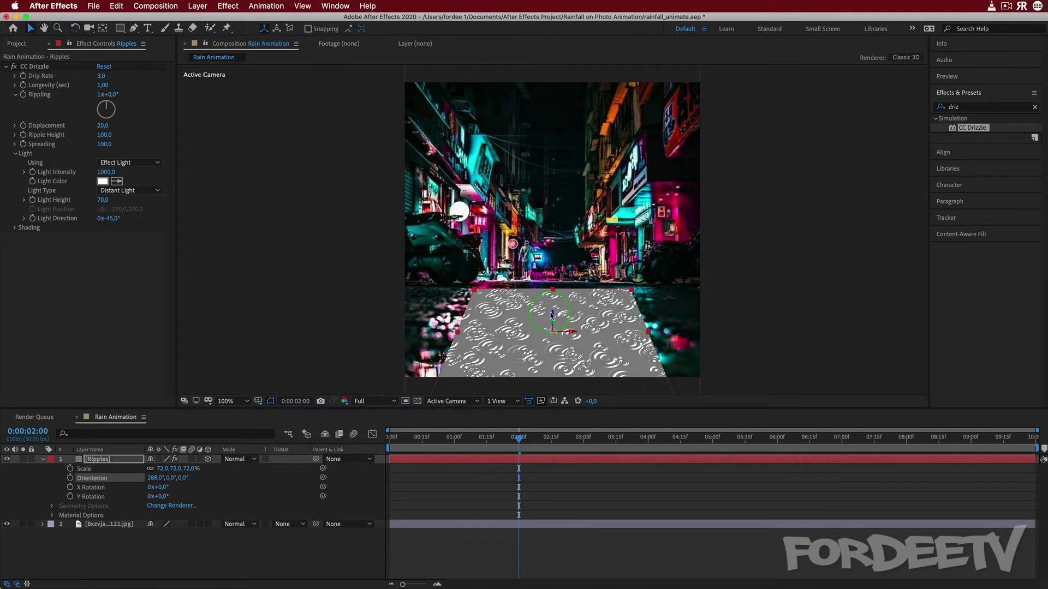
pyautogui.moveTo(551, 313); pyautogui.dragTo(553, 306)
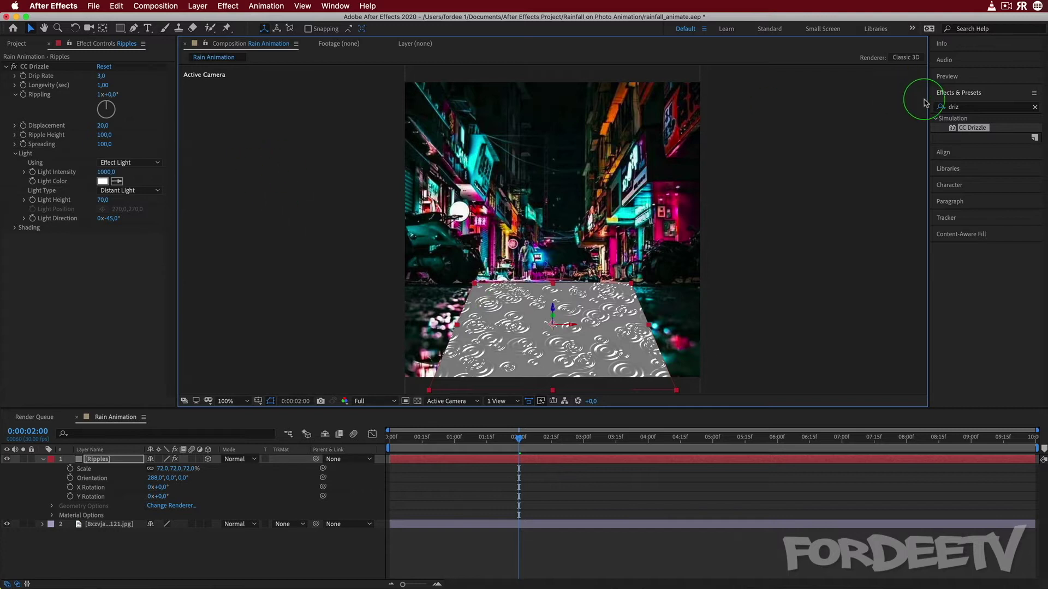
# - Search the effects for "motion" and apply Motion Tile to the Ripples layer below CC Drizzle
pyautogui.click(969, 107)
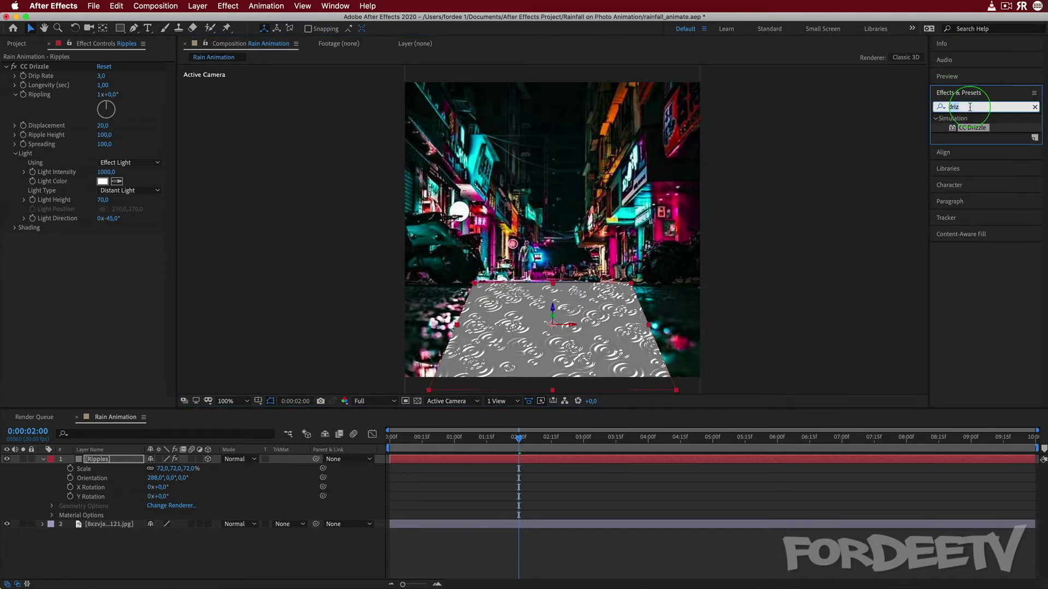
pyautogui.write('motion')
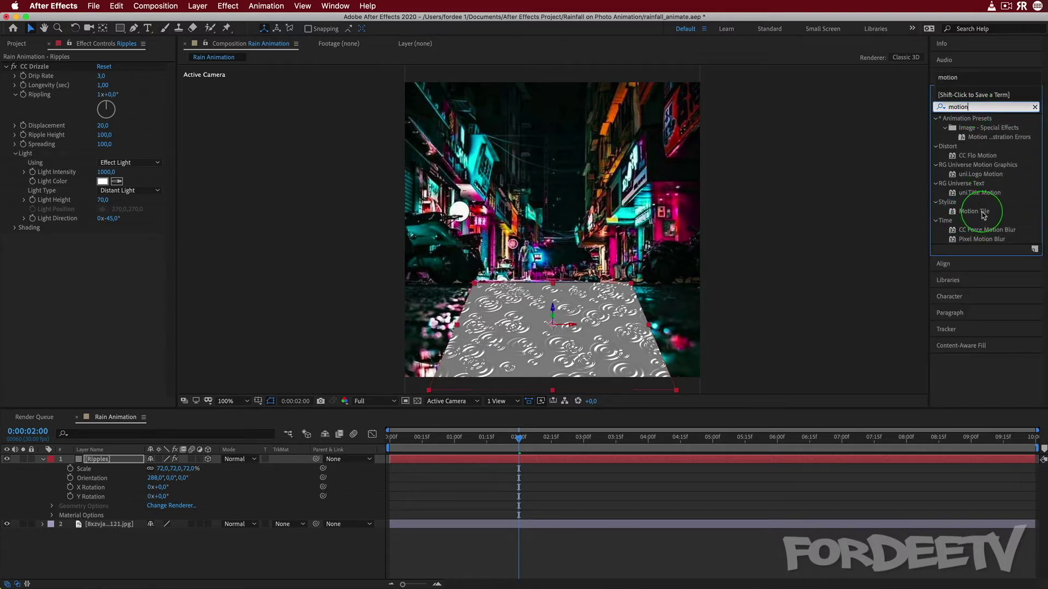
pyautogui.moveTo(982, 215); pyautogui.dragTo(57, 276)
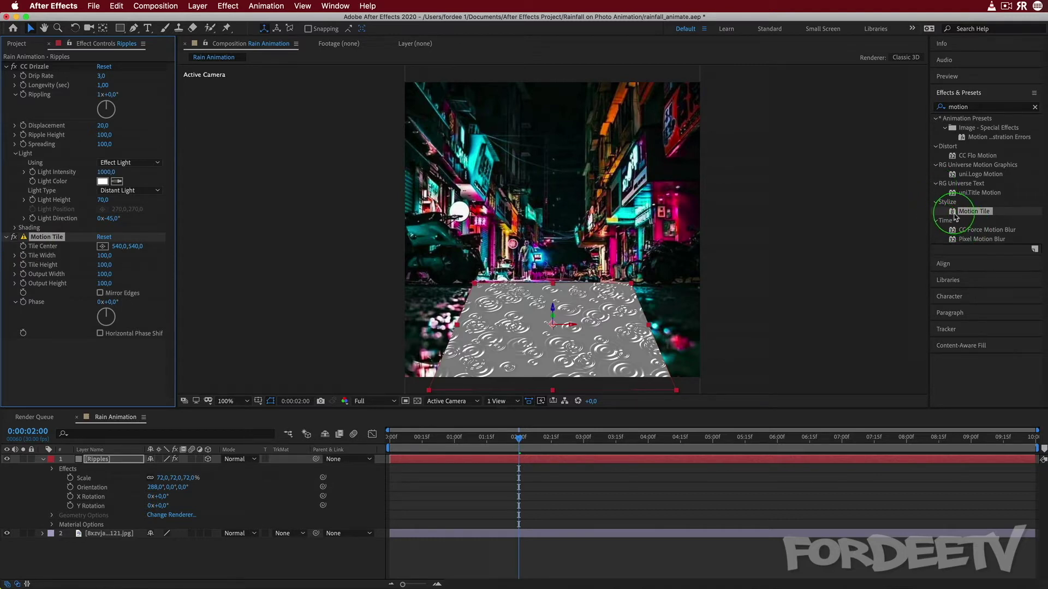
pyautogui.click(16, 44)
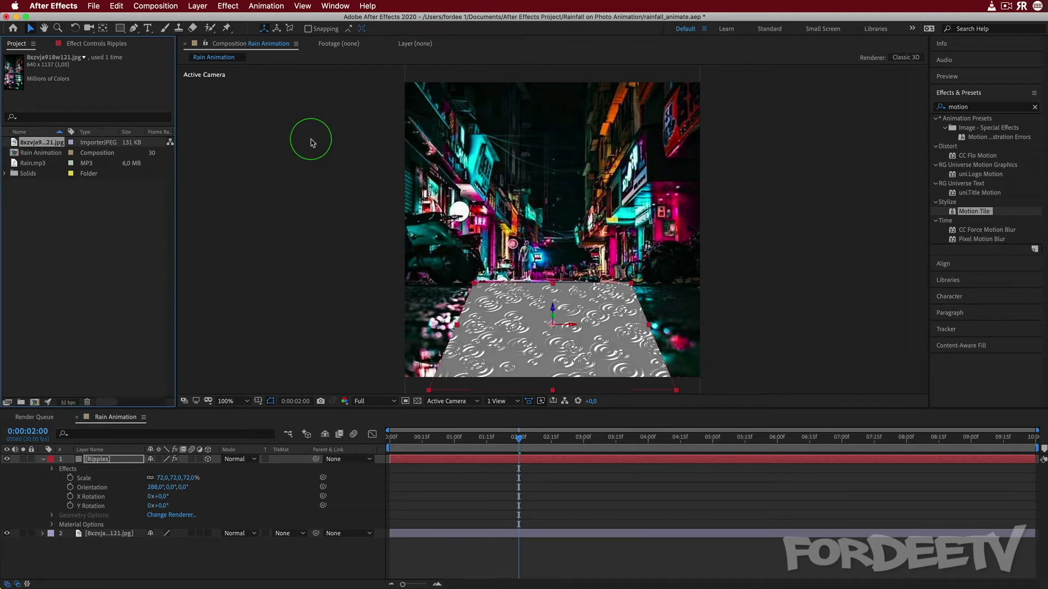
pyautogui.click(98, 44)
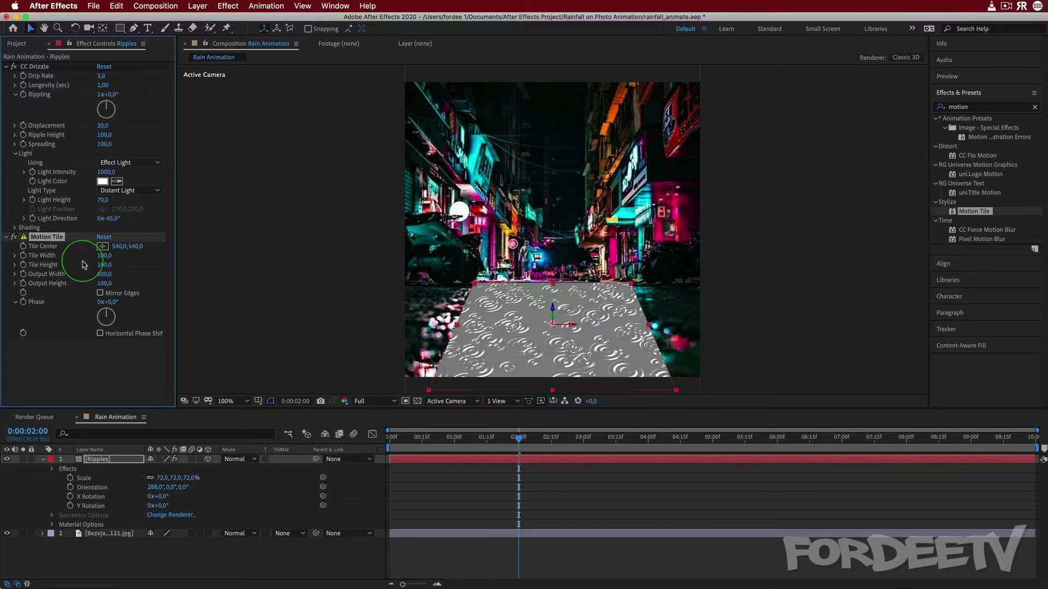
# - Widen the ripples across the whole street by trying Motion Tile Output Widths of 160 and 180 and settling on 190
pyautogui.moveTo(102, 272); pyautogui.dragTo(105, 273)
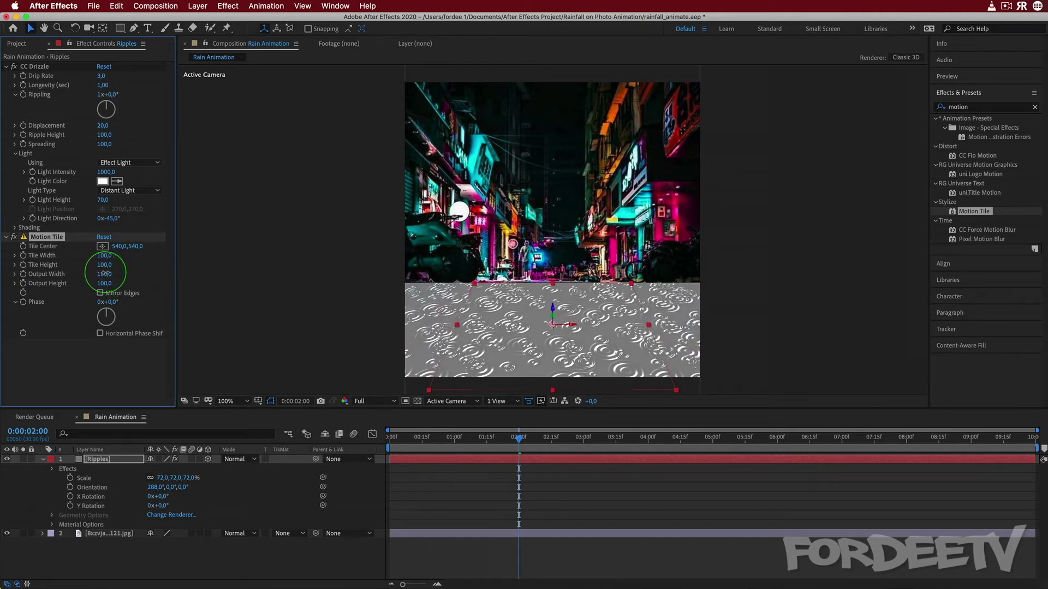
pyautogui.click(104, 274)
pyautogui.write('1')
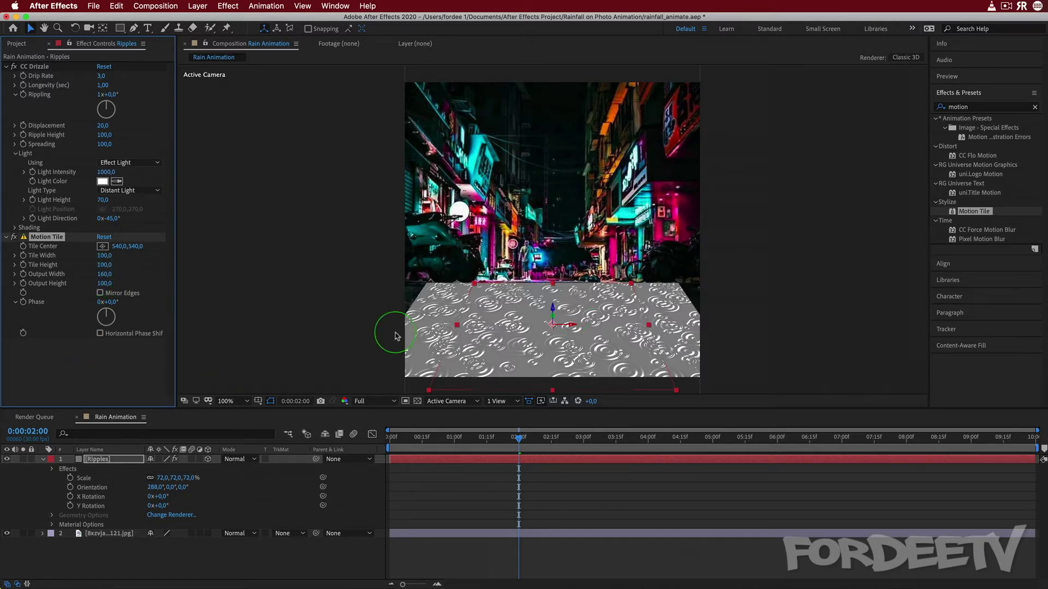
pyautogui.click(104, 274)
pyautogui.write('180')
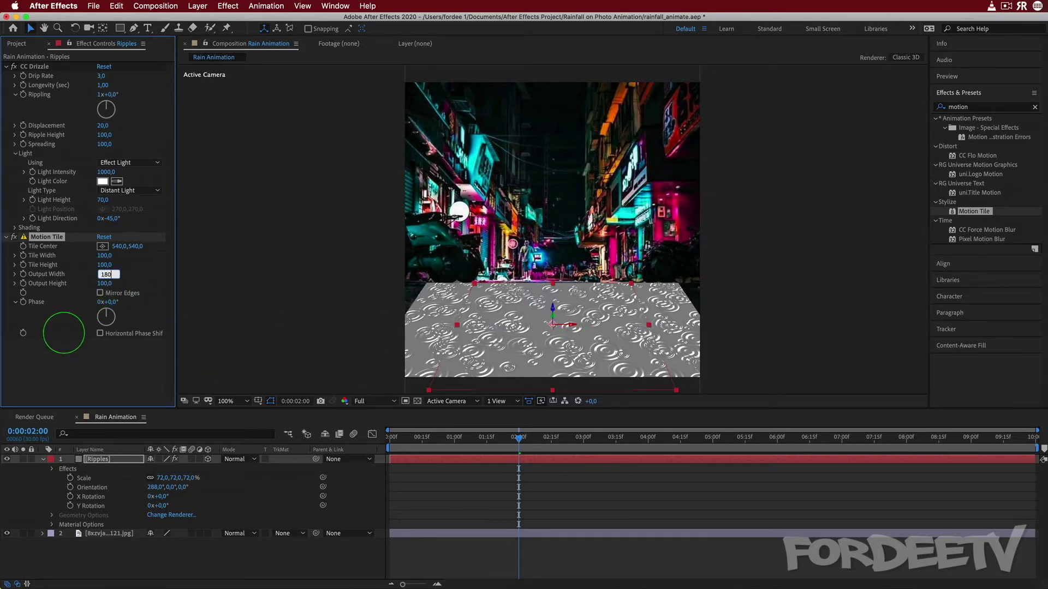
pyautogui.press('Return')
pyautogui.click(104, 274)
pyautogui.write('1')
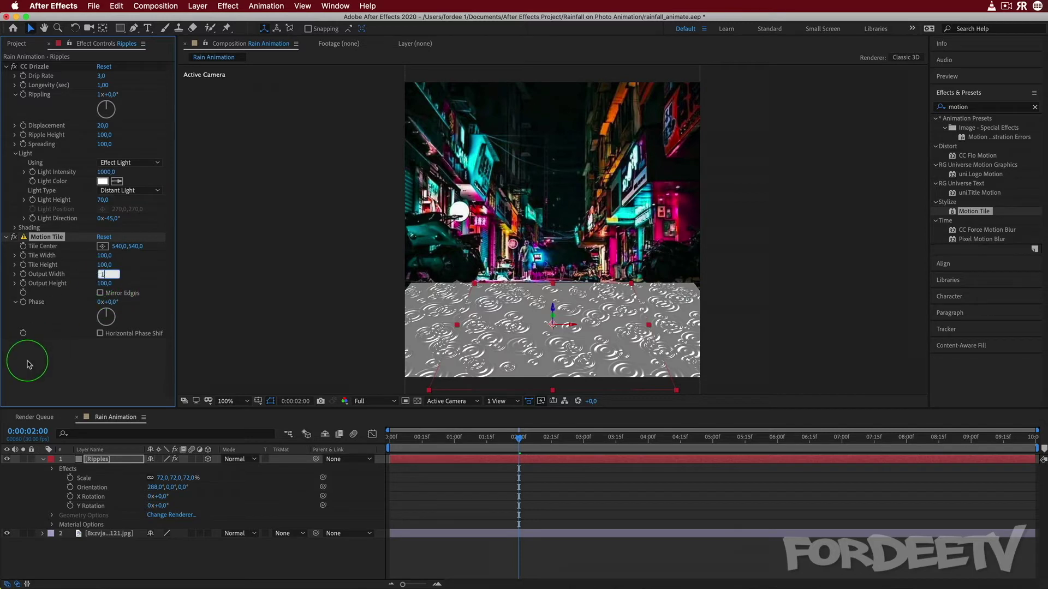
pyautogui.write('90')
pyautogui.press('Return')
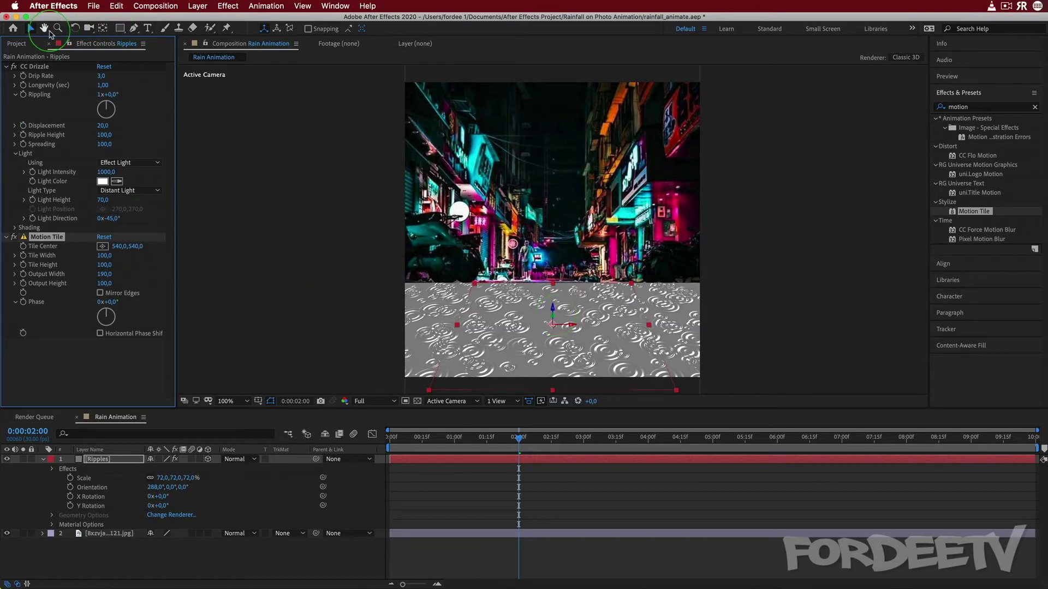
# - Fine-tune the Ripples layer's tilt to an X orientation of 286° with the Rotation tool
pyautogui.click(75, 28)
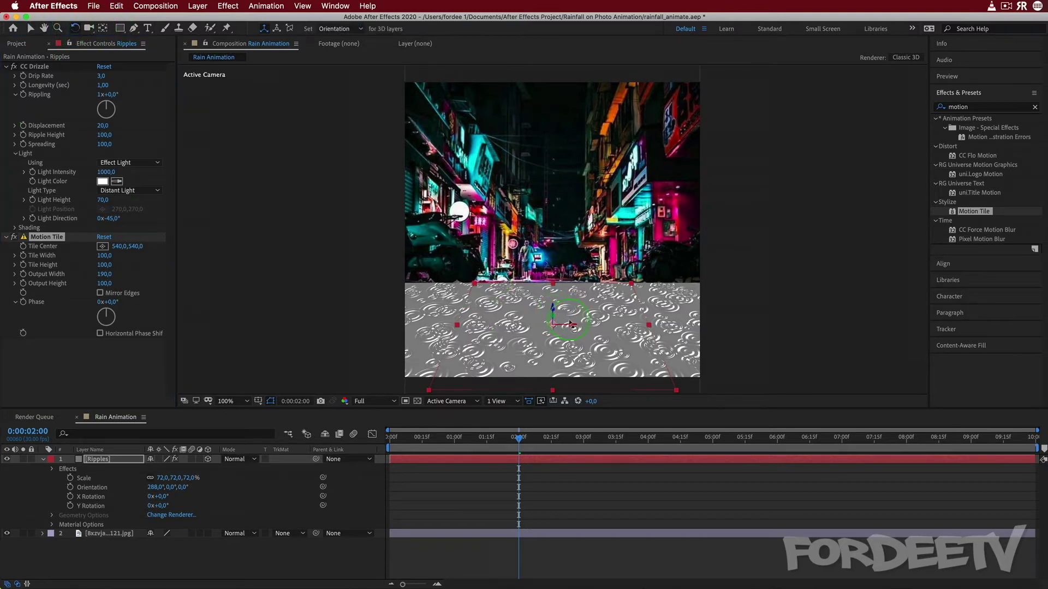
pyautogui.click(98, 458)
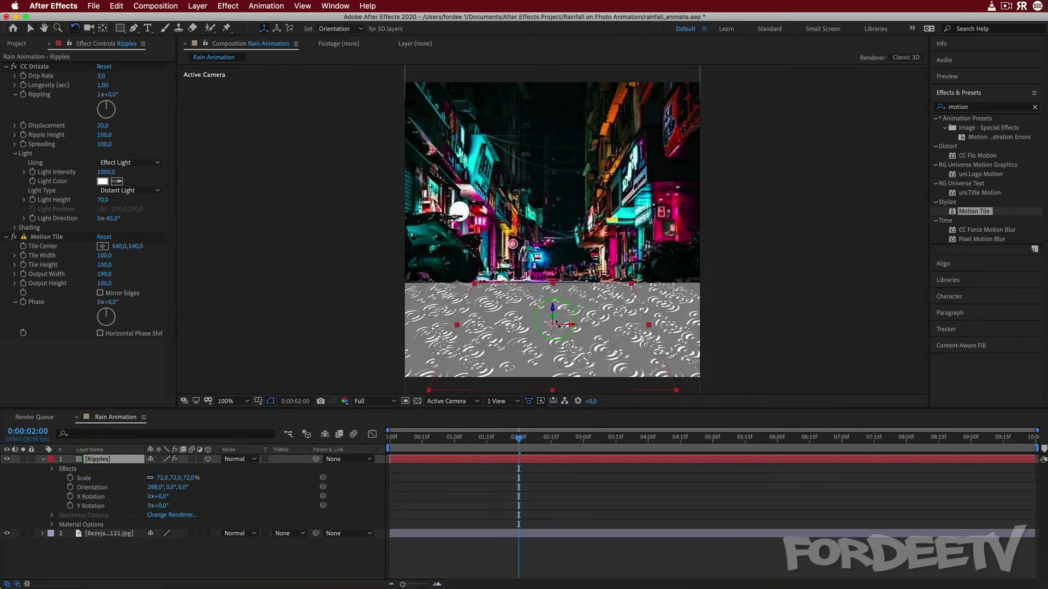
pyautogui.moveTo(567, 331); pyautogui.dragTo(568, 330)
pyautogui.press('super+z')
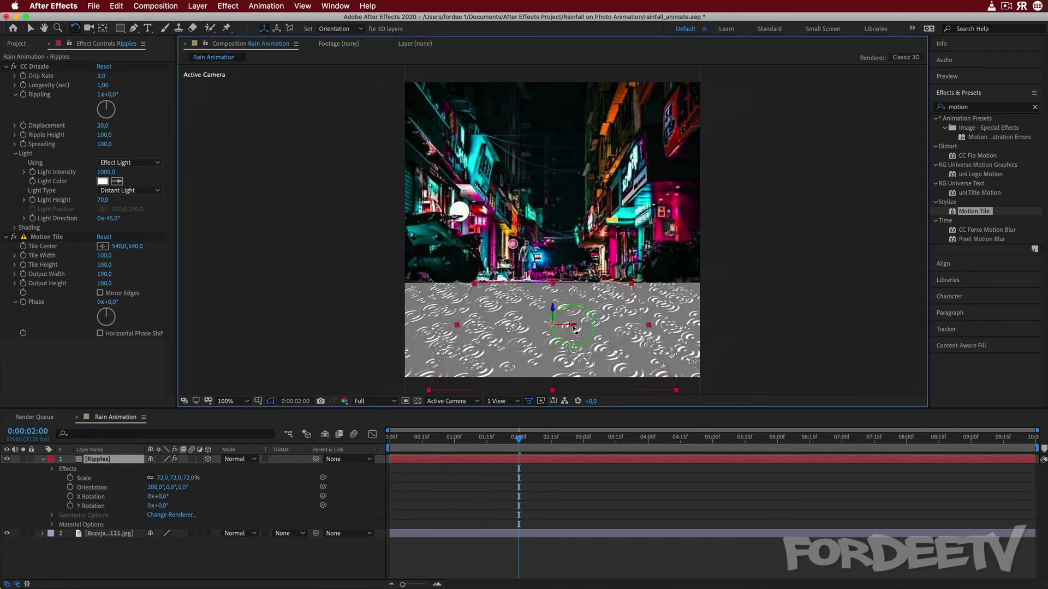
pyautogui.moveTo(152, 486); pyautogui.dragTo(151, 487)
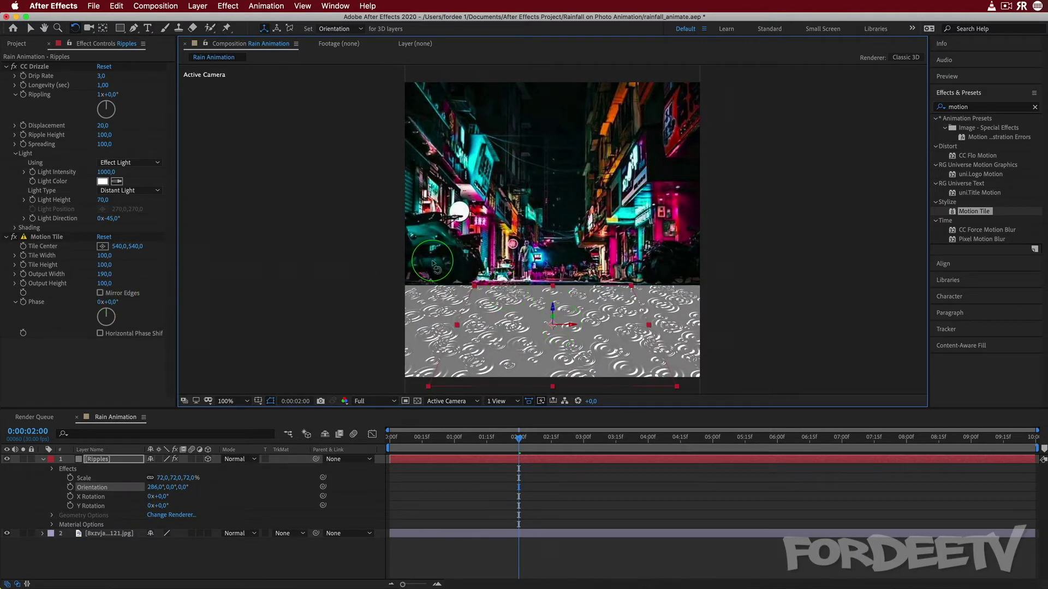
# - Set Motion Tile's Output Height to 110
pyautogui.click(104, 283)
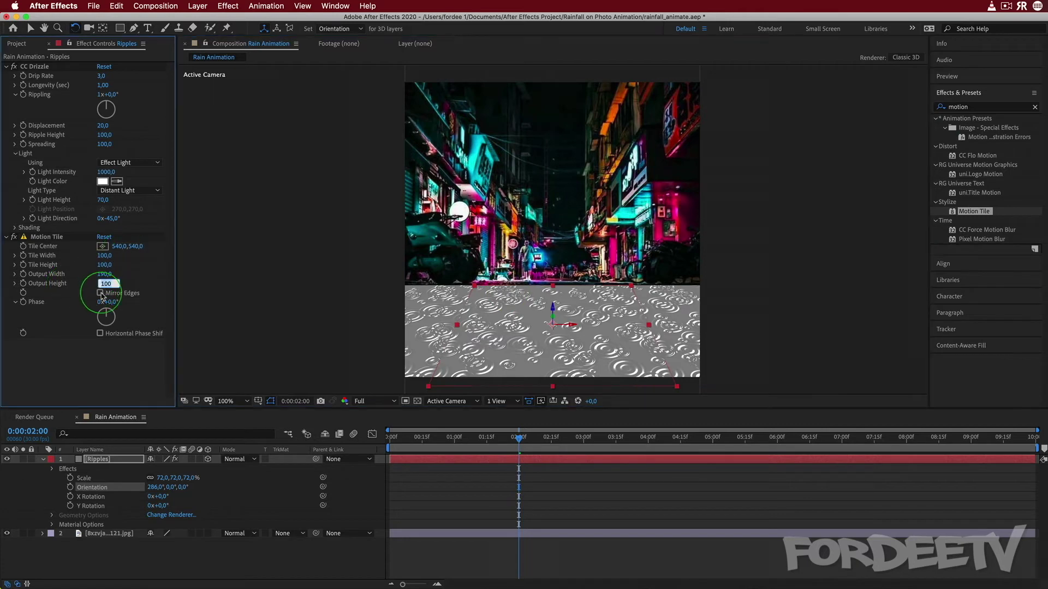
pyautogui.write('110')
pyautogui.press('Return')
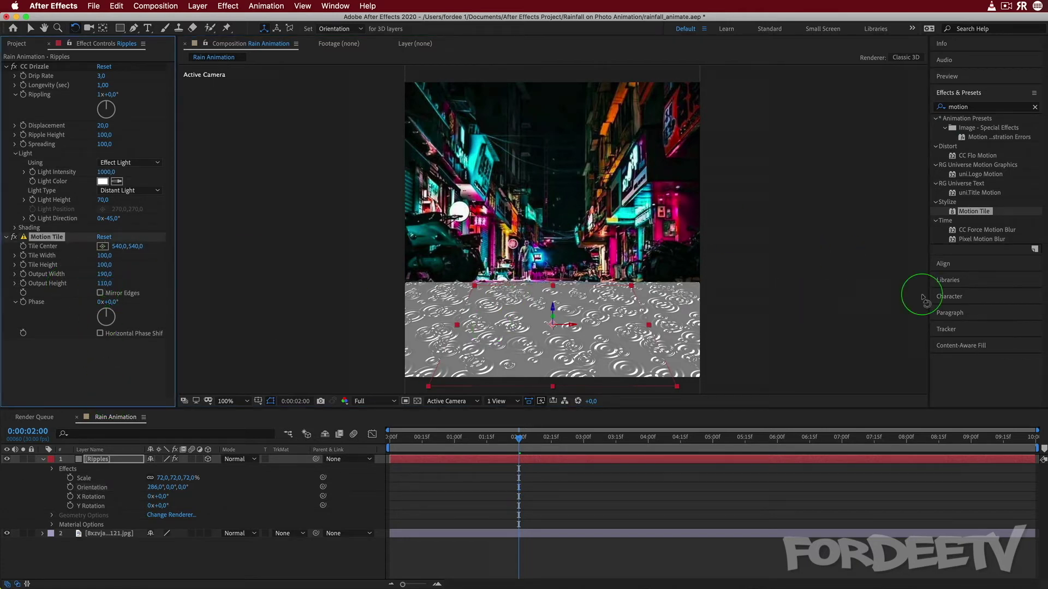
# - Set the Ripples layer's blending mode to Overlay and preview the ripple animation from the first frame
pyautogui.click(237, 459)
pyautogui.click(245, 494)
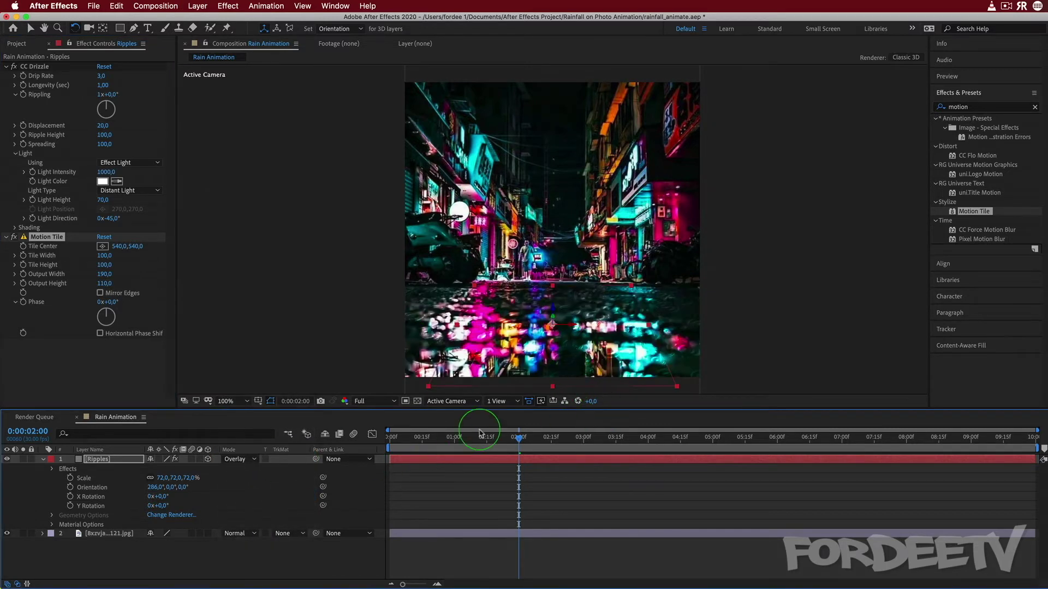
pyautogui.click(516, 437)
pyautogui.moveTo(482, 441); pyautogui.dragTo(82, 435)
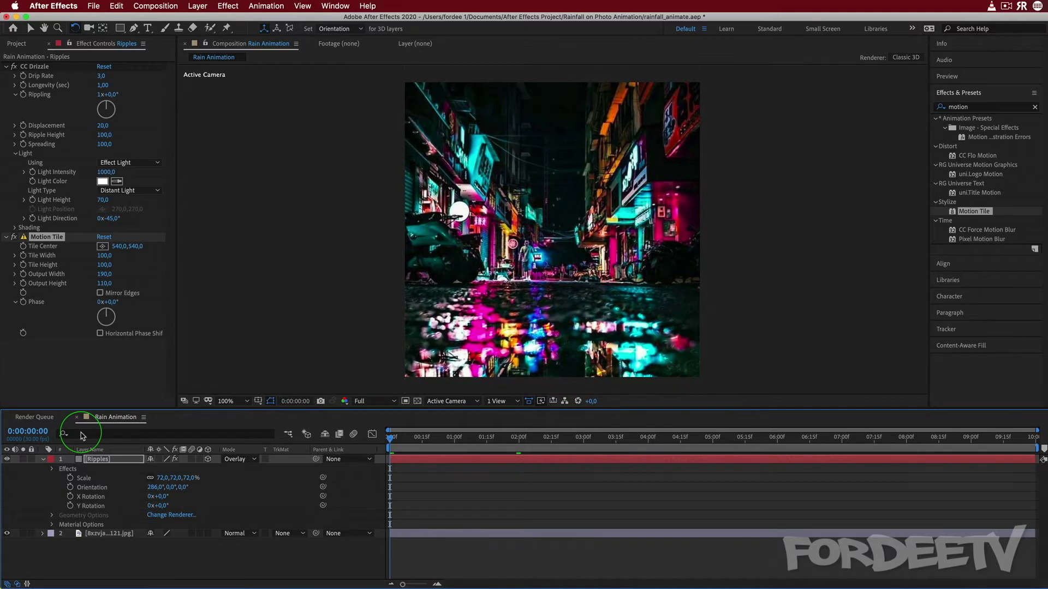
pyautogui.press('space')
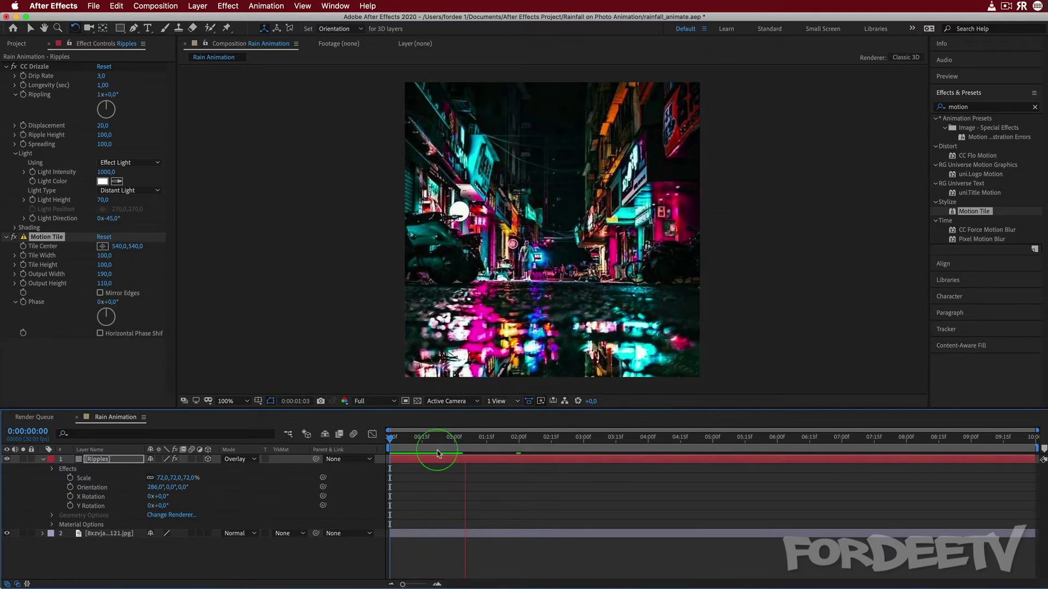
pyautogui.press('space')
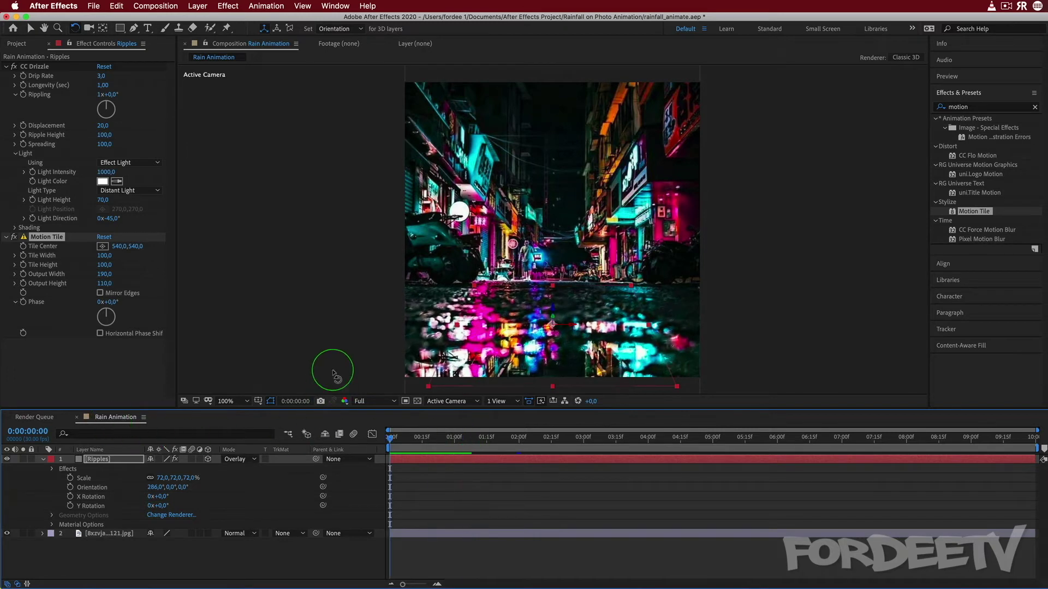
pyautogui.press('space')
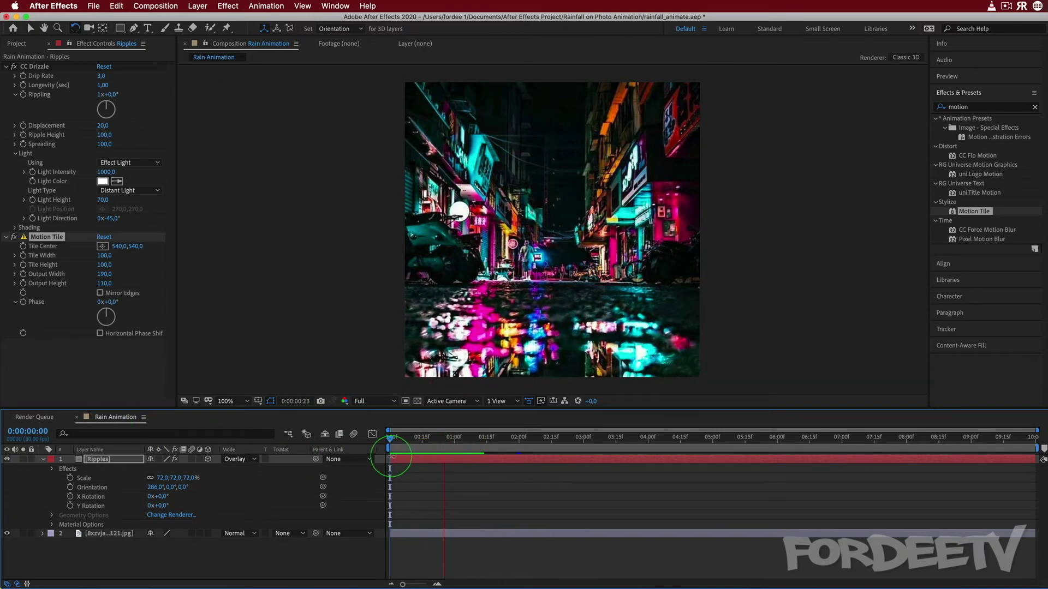
pyautogui.press('space')
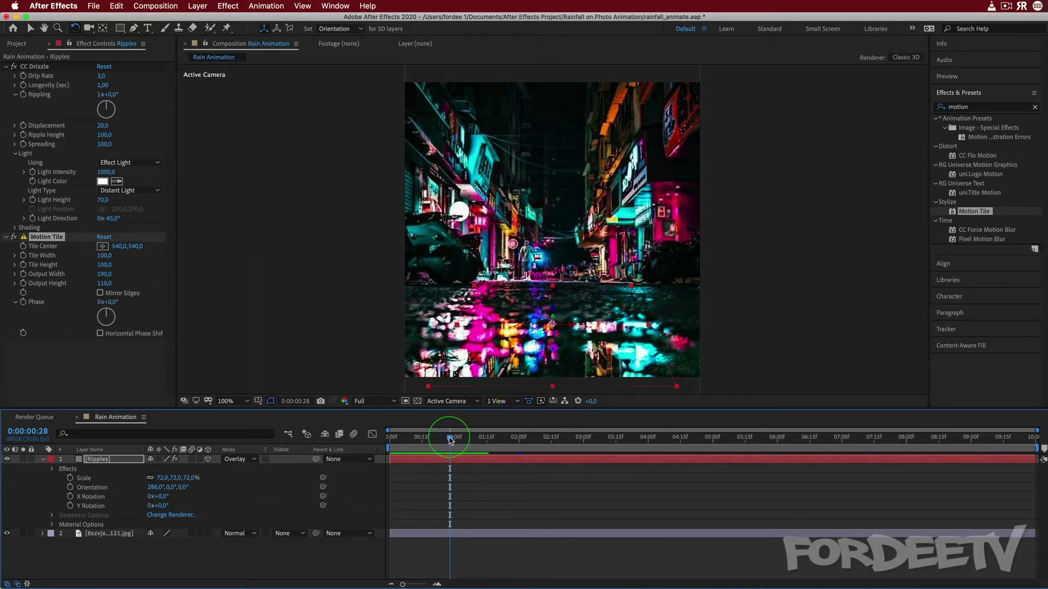
pyautogui.press('Home')
pyautogui.press('space')
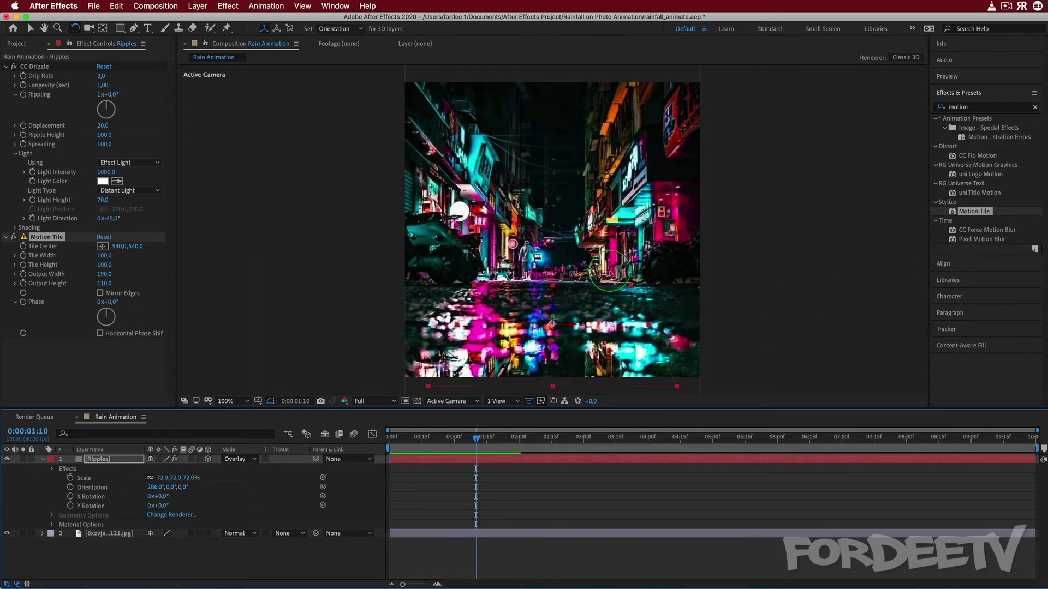
# - Collapse the Ripples layer's properties in the timeline and deselect the layer
pyautogui.click(46, 464)
pyautogui.click(43, 462)
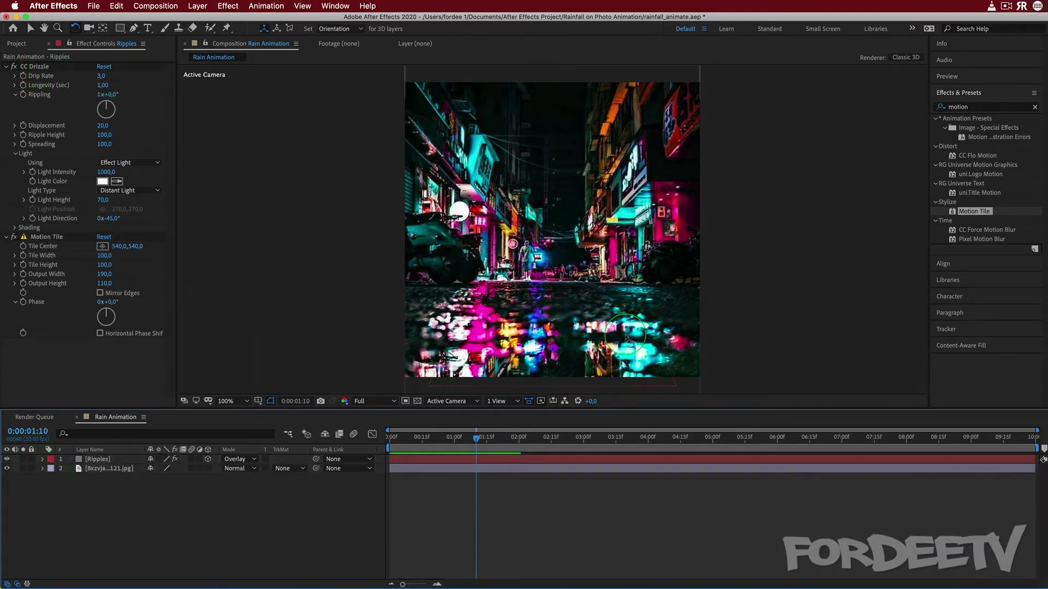
pyautogui.click(734, 342)
# - Create a gray 1080 × 1080 px solid layer named "Bouncing Rain" above the Ripples layer
pyautogui.click(82, 477)
pyautogui.rightClick(90, 511)
pyautogui.moveTo(99, 514)
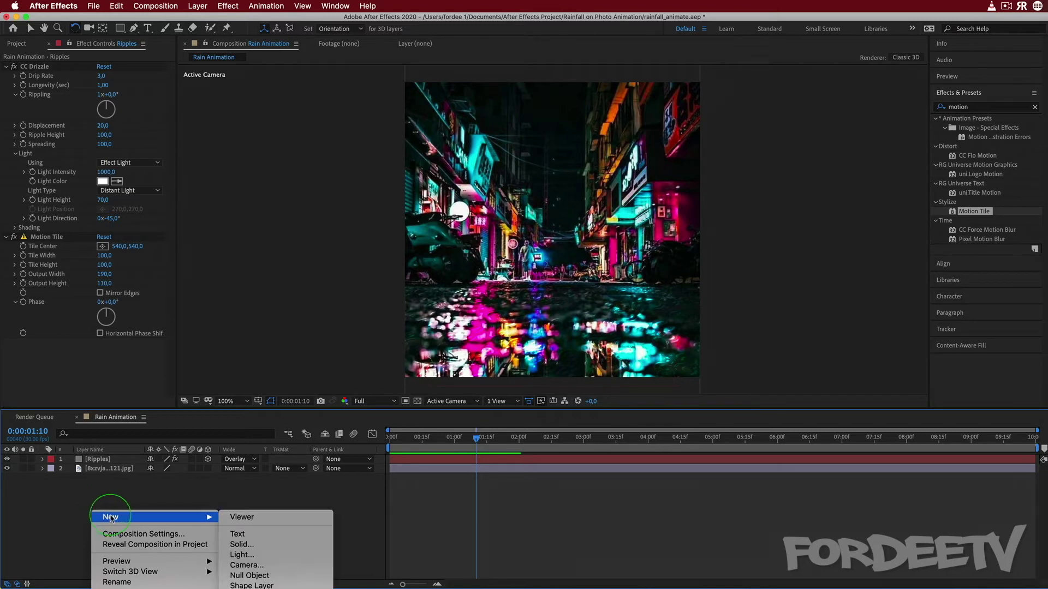
pyautogui.click(650, 286)
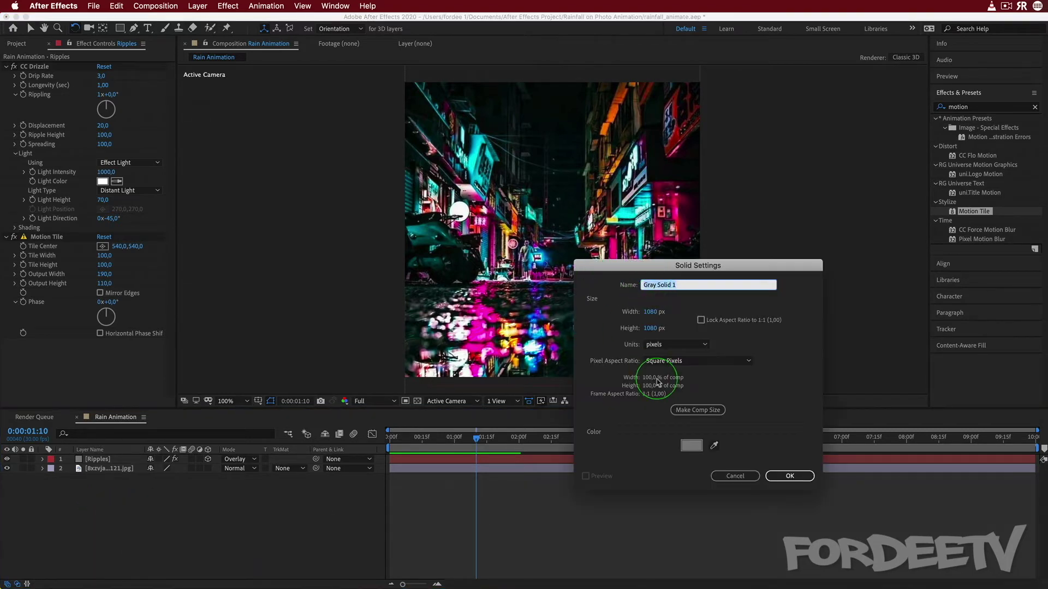
pyautogui.click(693, 442)
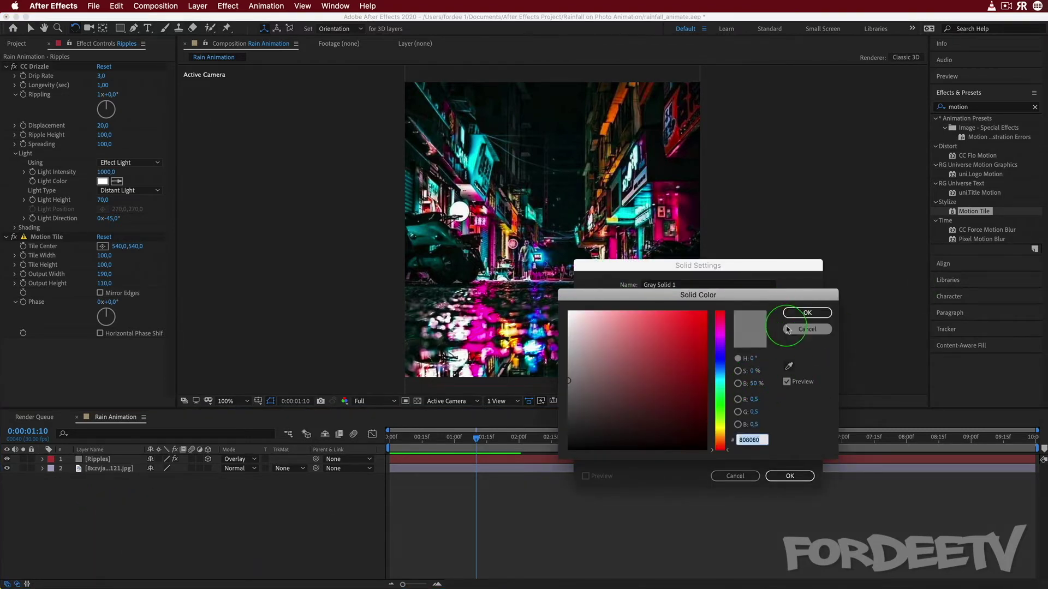
pyautogui.click(807, 312)
pyautogui.click(679, 288)
pyautogui.click(439, 264)
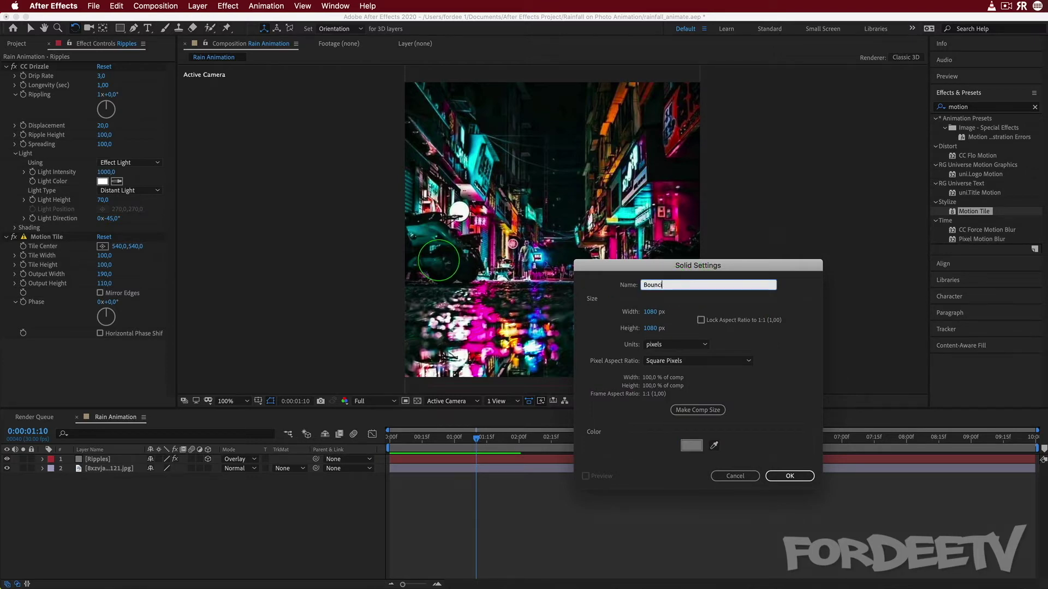
pyautogui.write('ing Rain')
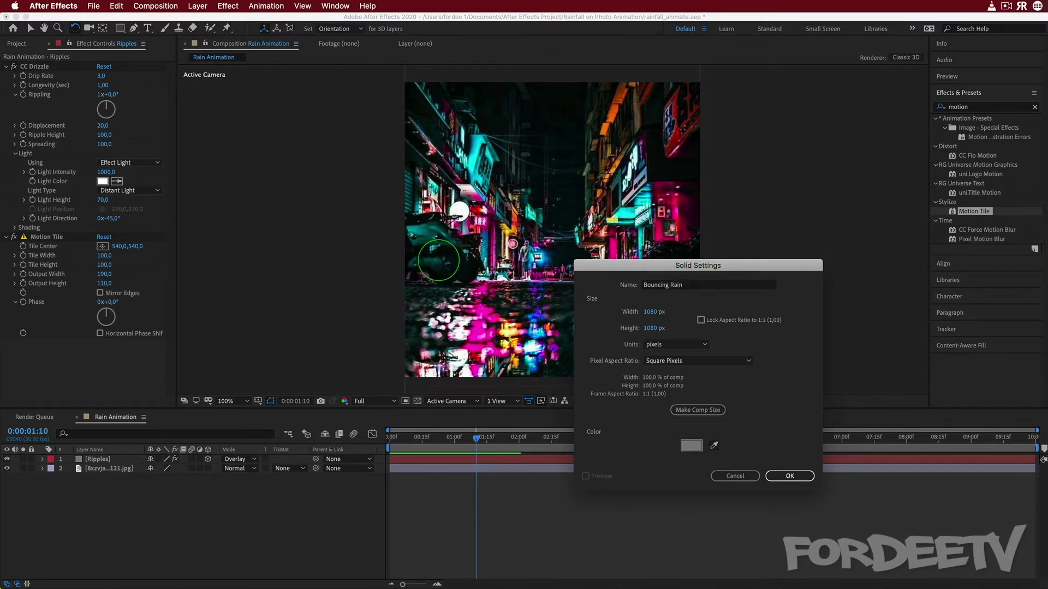
pyautogui.press('Return')
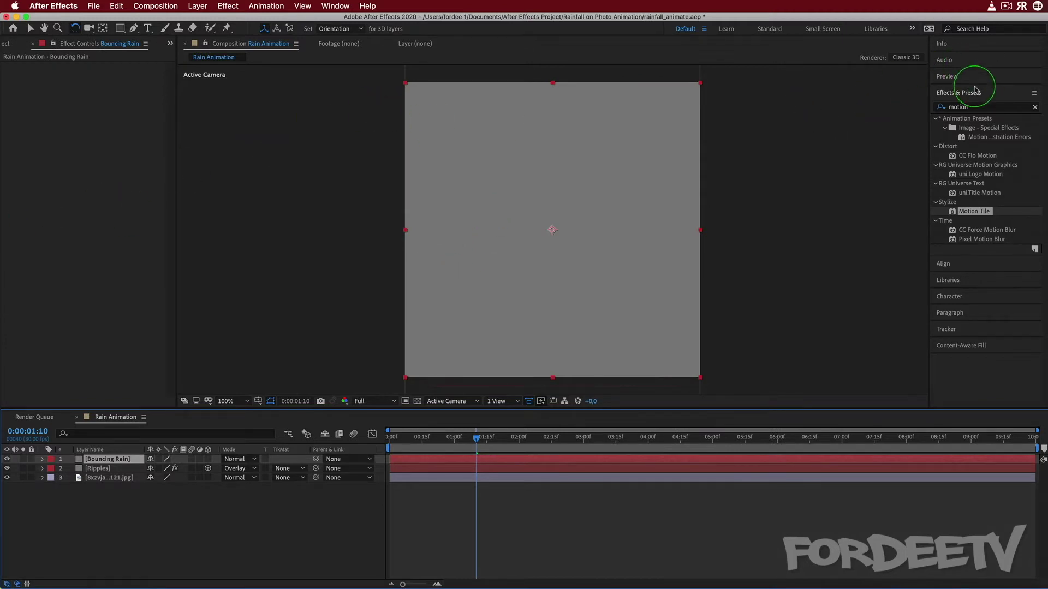
# - Search the effects for "parti", apply CC Particle Systems II to the Bouncing Rain layer and switch to the Selection tool
pyautogui.click(986, 107)
pyautogui.doubleClick(986, 106)
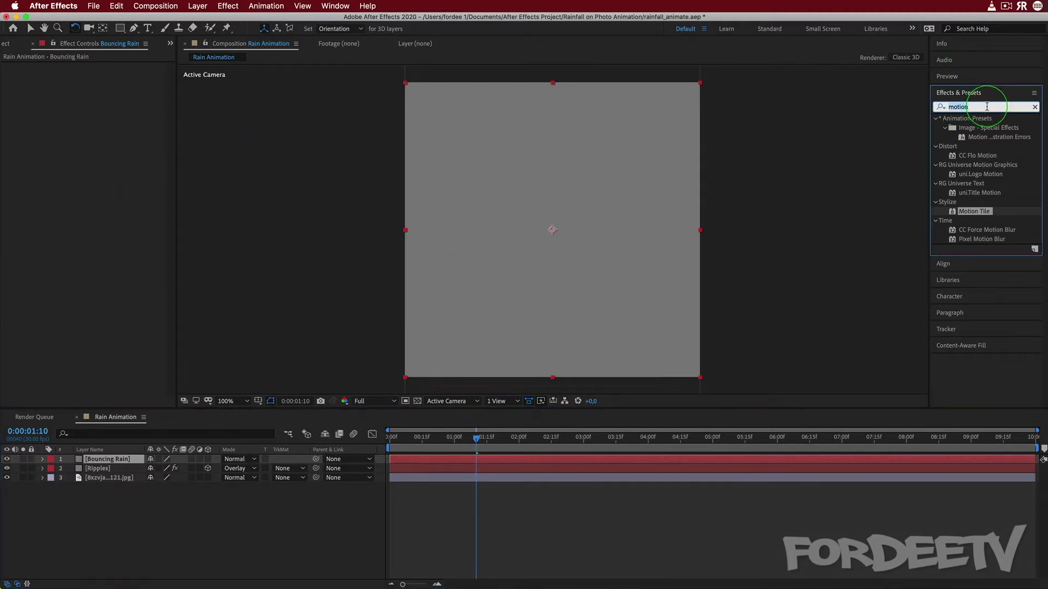
pyautogui.write('parti')
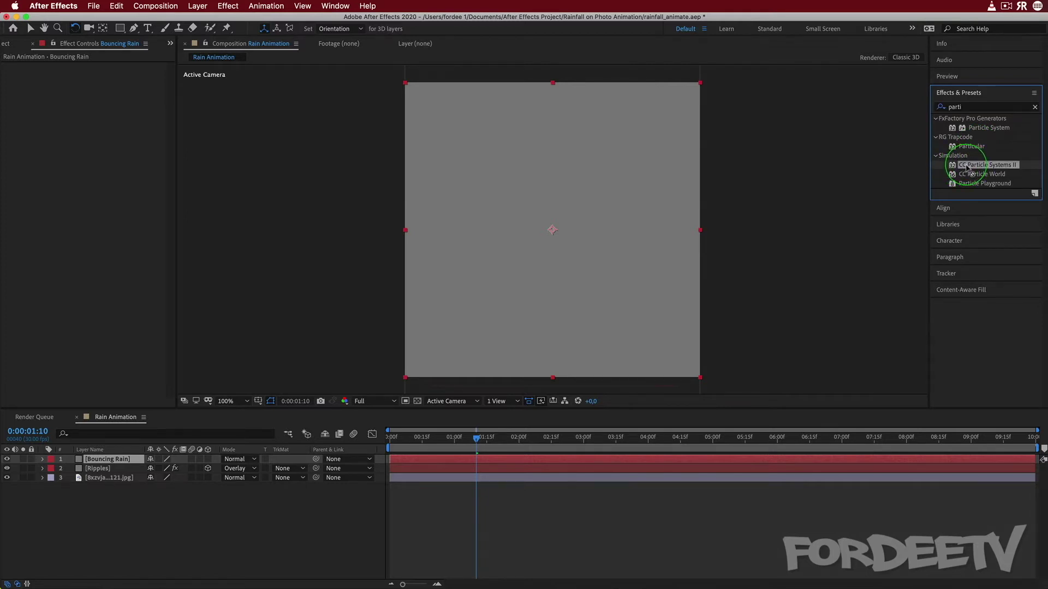
pyautogui.moveTo(966, 168); pyautogui.dragTo(107, 461)
pyautogui.press('v')
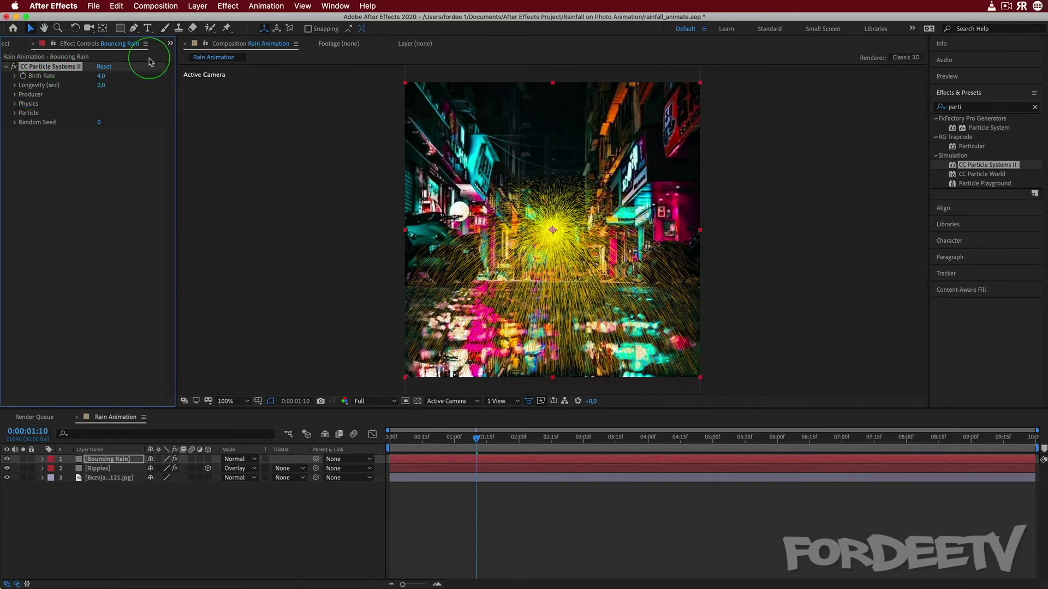
# - Set both the Birth Rate and the Longevity of CC Particle Systems II to 0,1
pyautogui.moveTo(99, 77)
pyautogui.mouseDown()
pyautogui.moveTo(133, 74)
pyautogui.moveTo(70, 89)
pyautogui.moveTo(89, 89)
pyautogui.mouseUp()
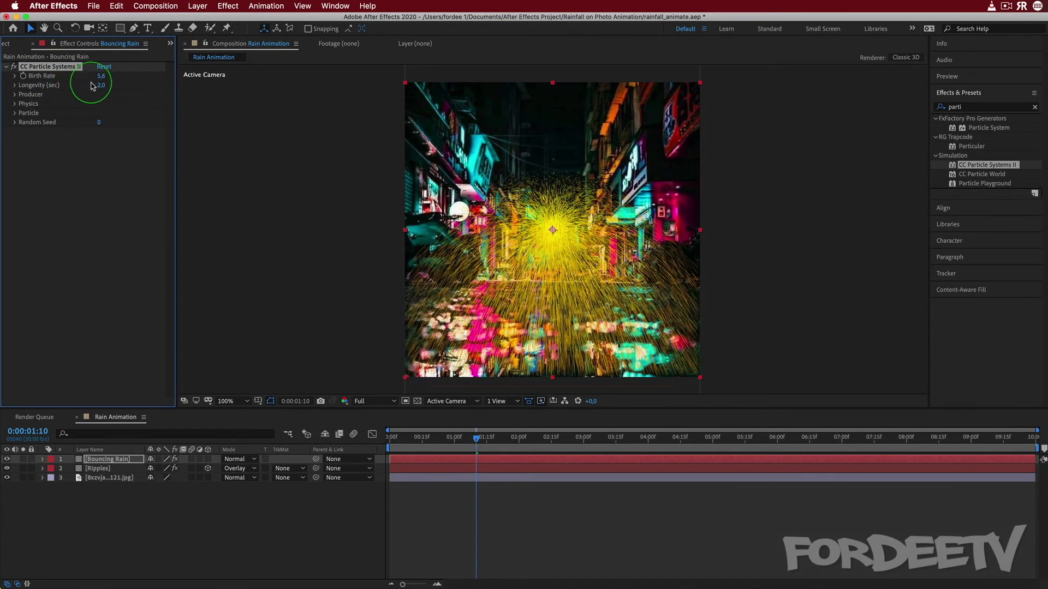
pyautogui.click(103, 77)
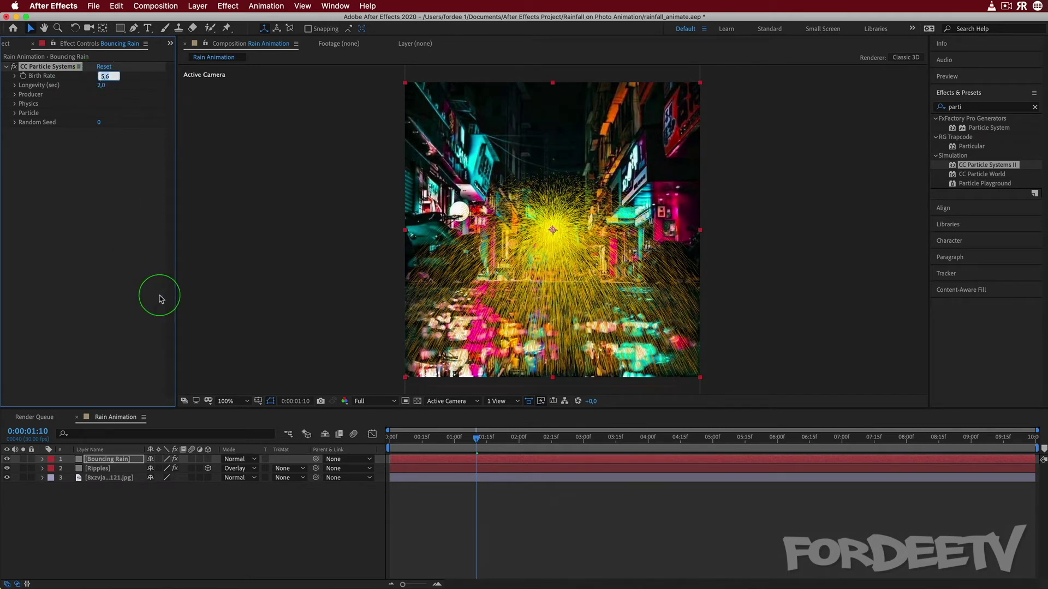
pyautogui.write('0,1')
pyautogui.press('Return')
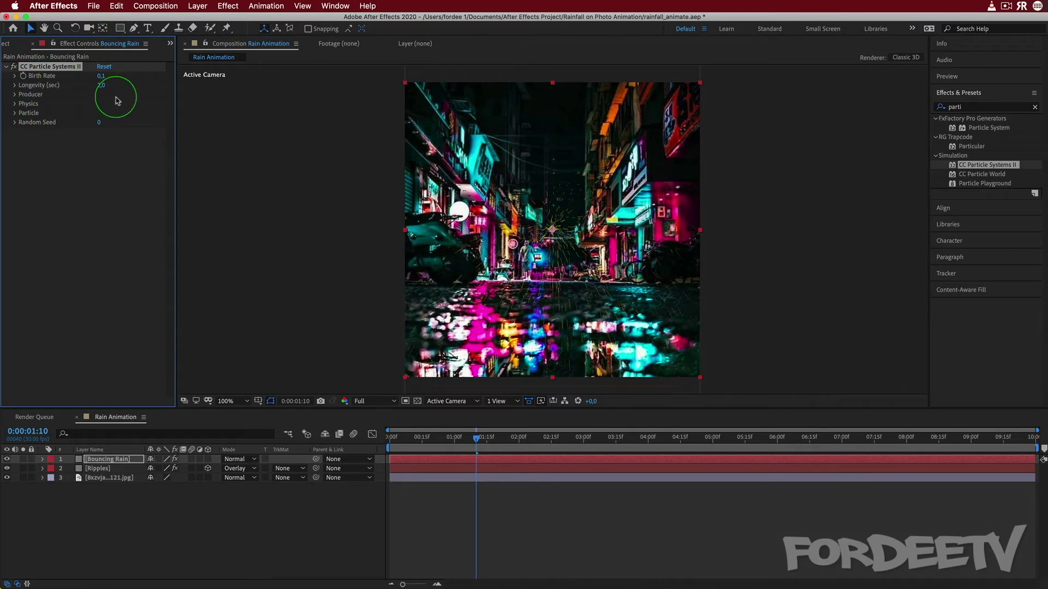
pyautogui.moveTo(99, 86); pyautogui.dragTo(11, 91)
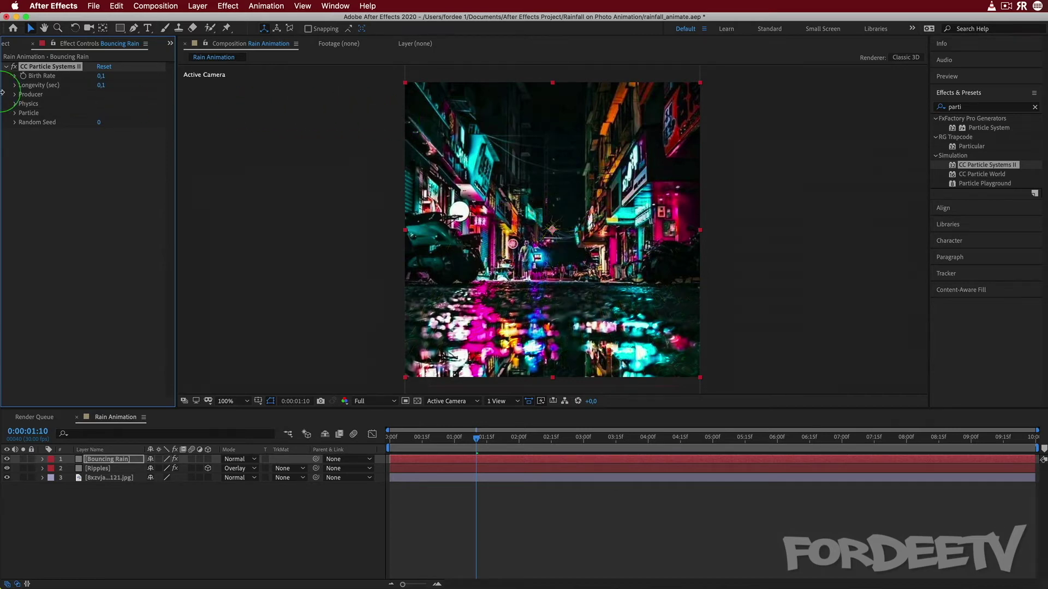
pyautogui.click(101, 86)
# - Hide the Ripples and photo layers, and spread the particle producer to a Radius X of 67 and a Radius Y of 0
pyautogui.moveTo(7, 468); pyautogui.dragTo(7, 478)
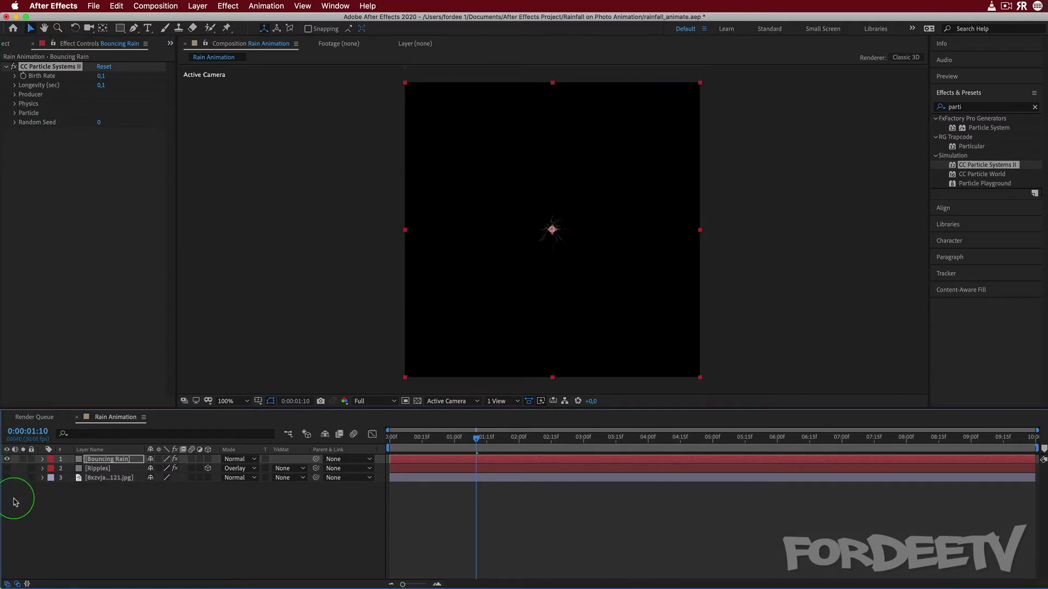
pyautogui.click(14, 94)
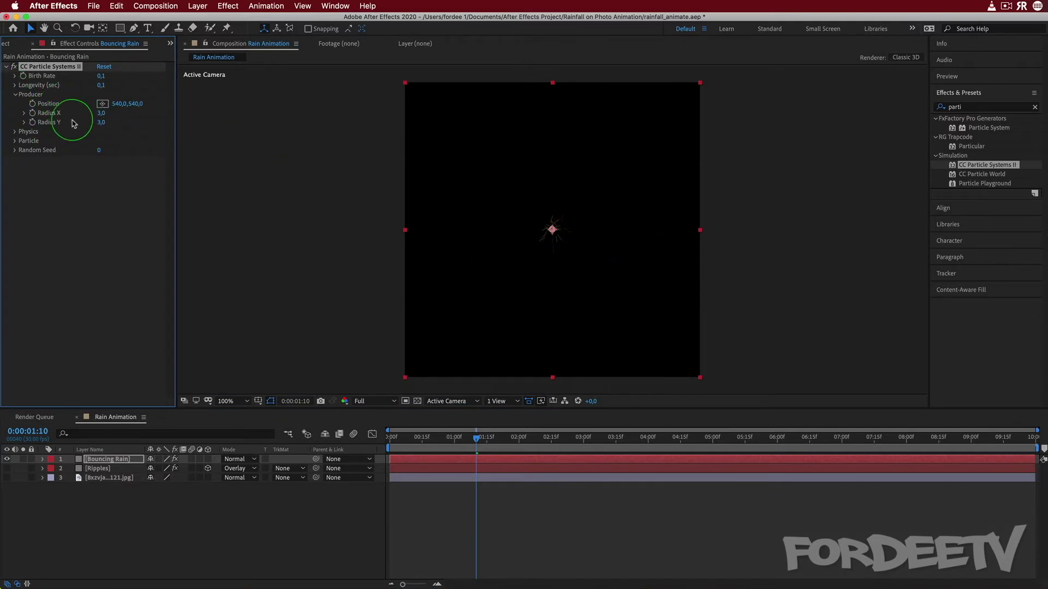
pyautogui.moveTo(101, 113); pyautogui.dragTo(133, 114)
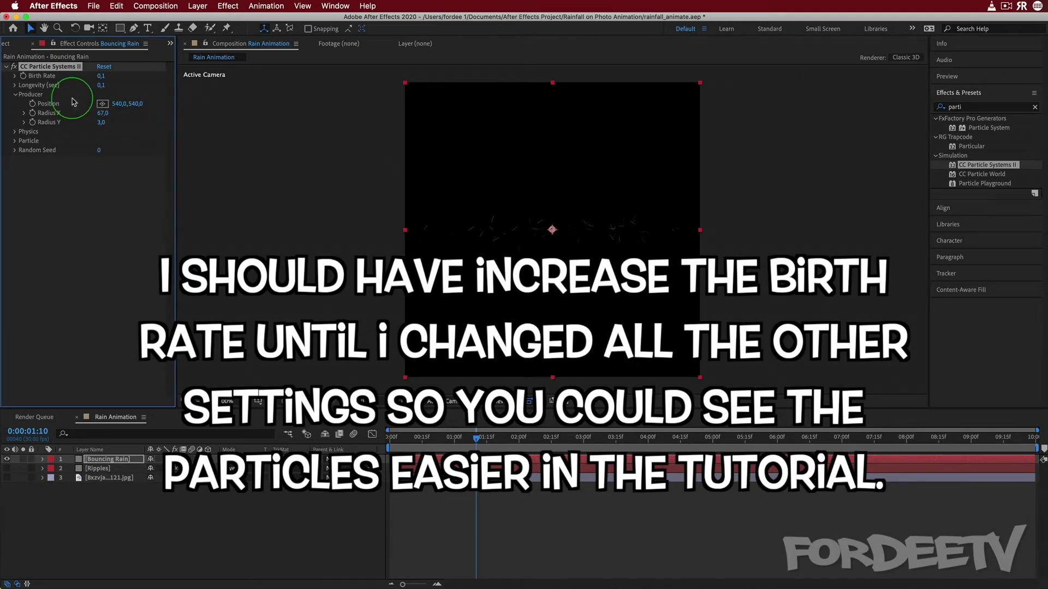
pyautogui.click(99, 122)
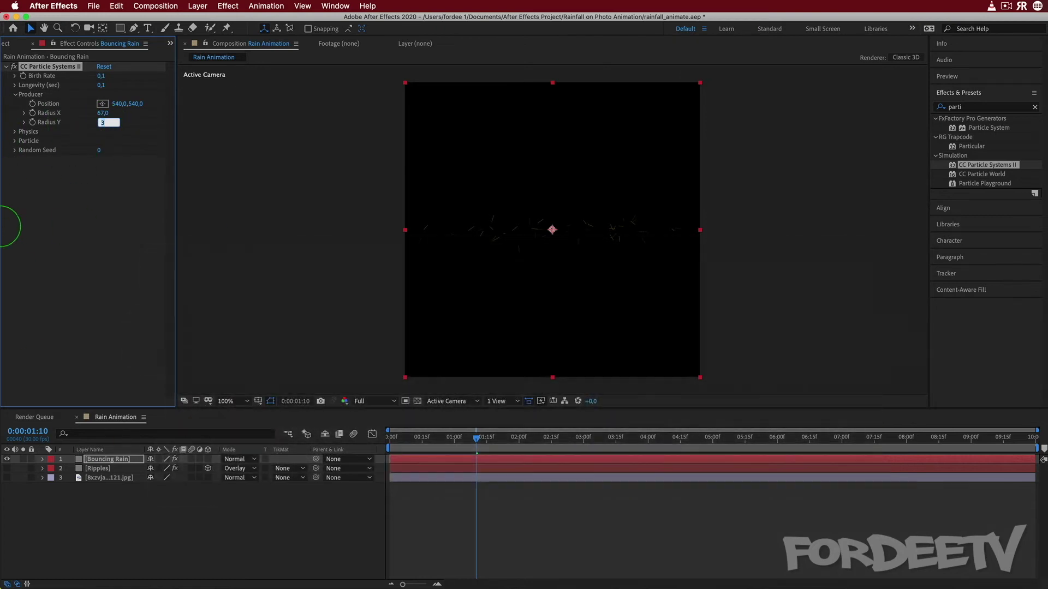
pyautogui.write('0')
pyautogui.press('Return')
# - Set the particle Physics Gravity to -0,5, previewing the bouncing drops before and after the change
pyautogui.click(15, 131)
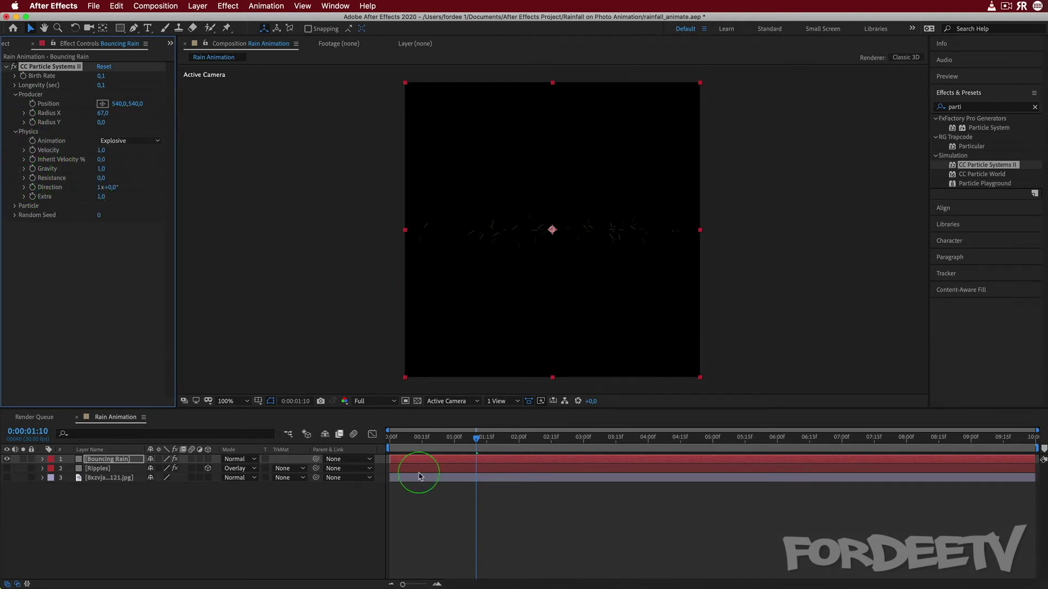
pyautogui.click(478, 440)
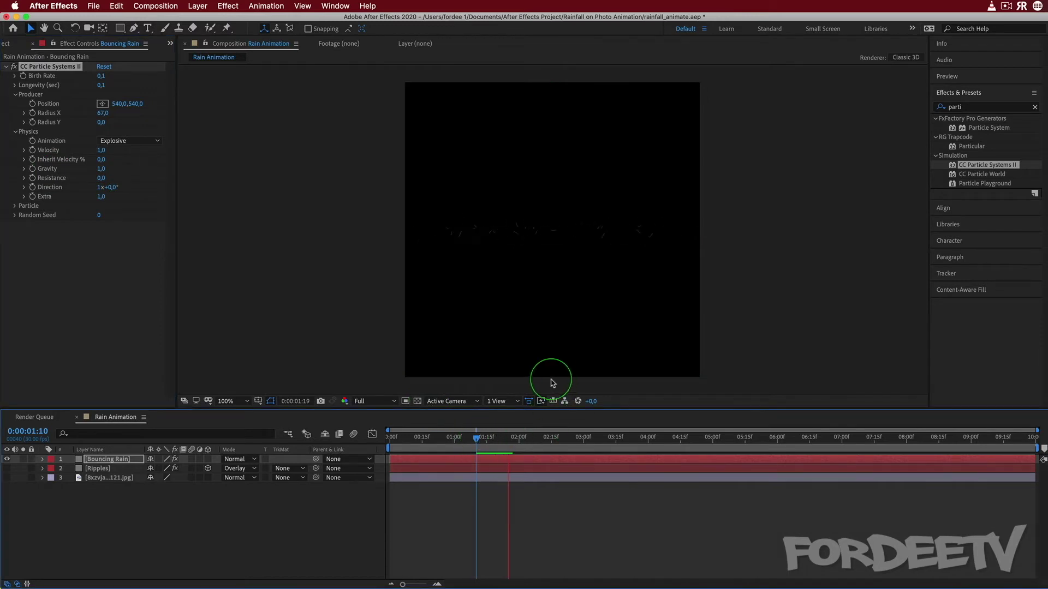
pyautogui.press('space')
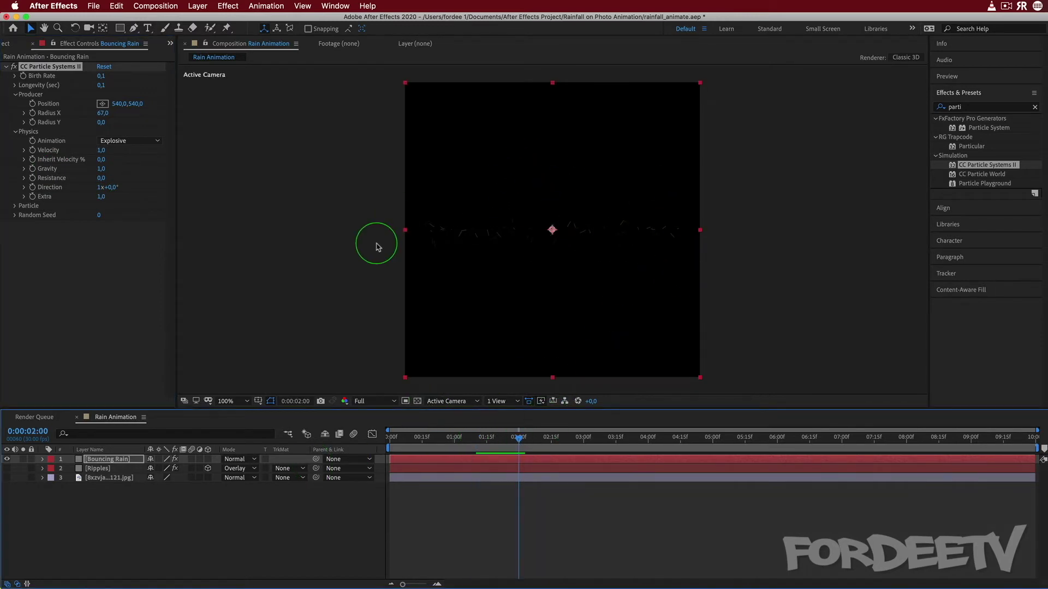
pyautogui.click(101, 169)
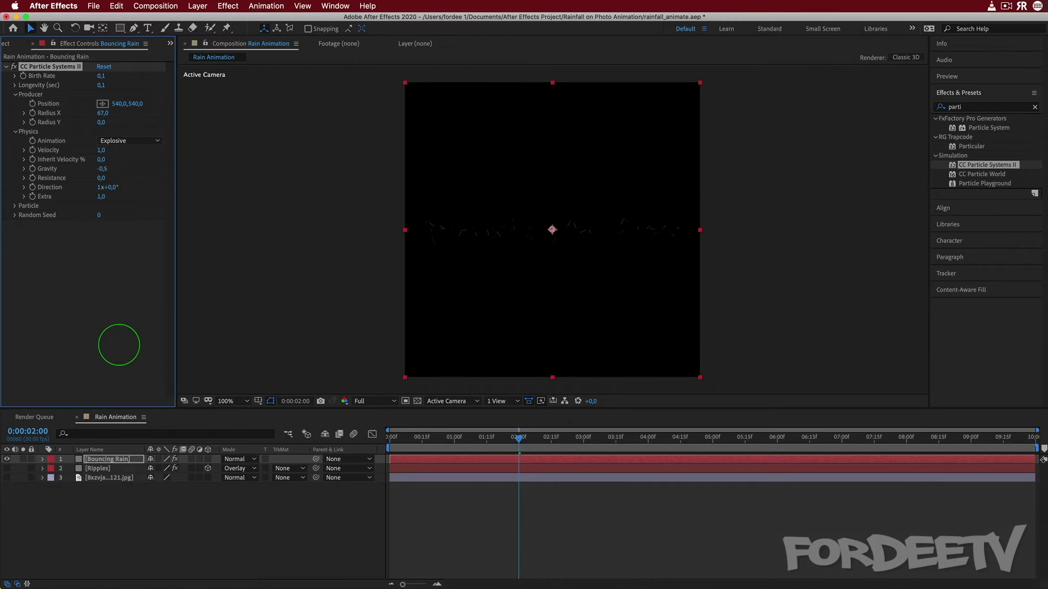
pyautogui.press('space')
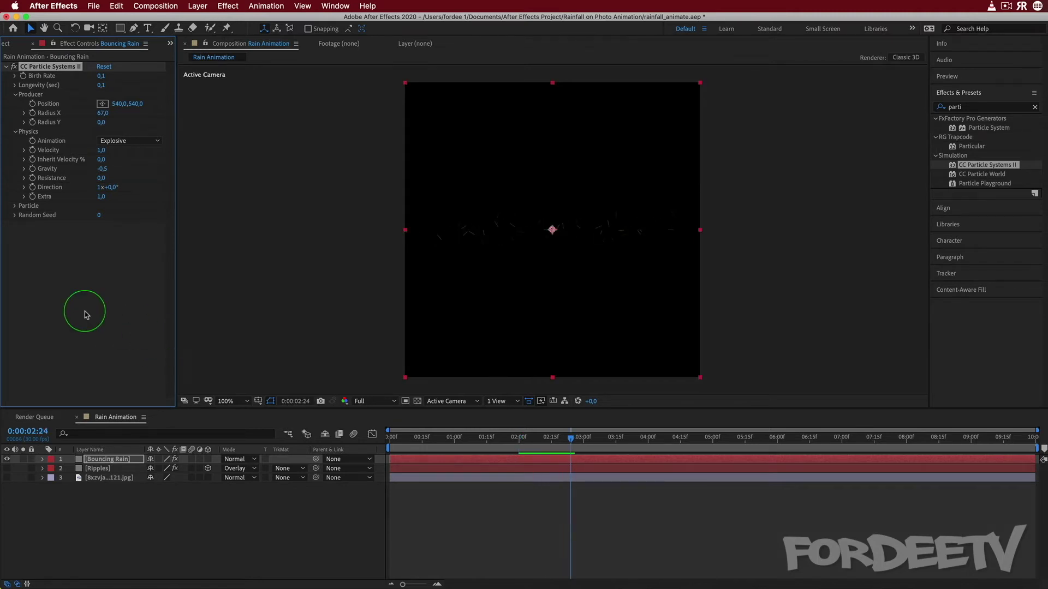
# - Collapse the Physics and Producer settings and change the Particle Birth Color to white (FFFFFF)
pyautogui.click(15, 133)
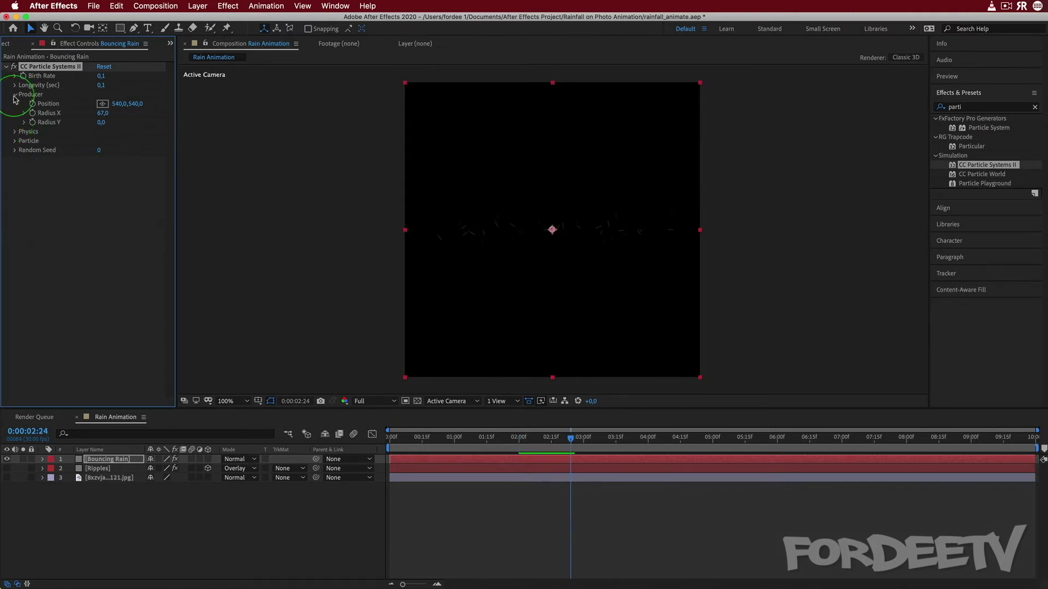
pyautogui.click(14, 95)
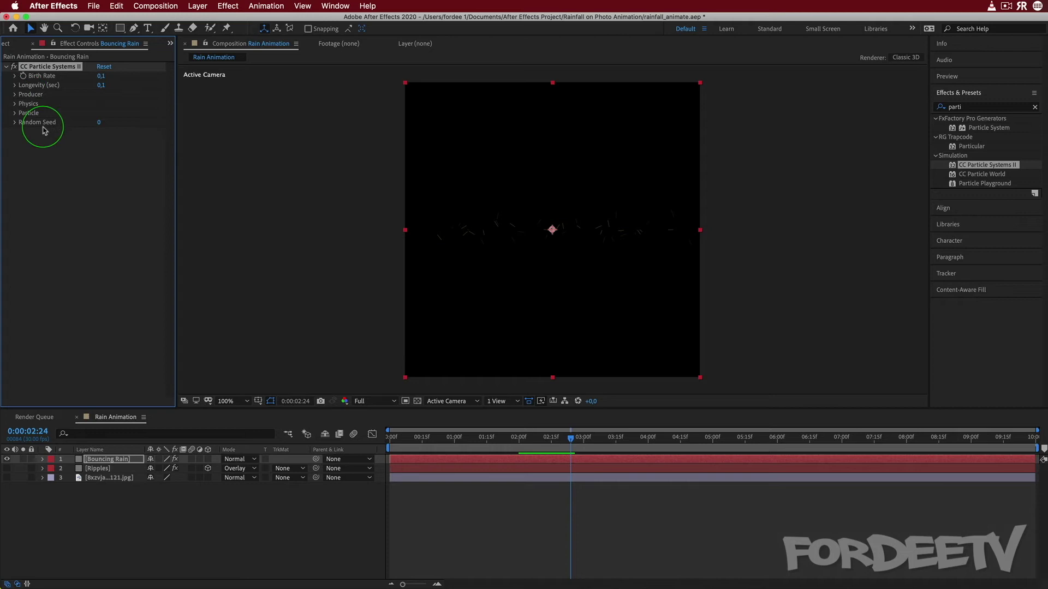
pyautogui.click(14, 113)
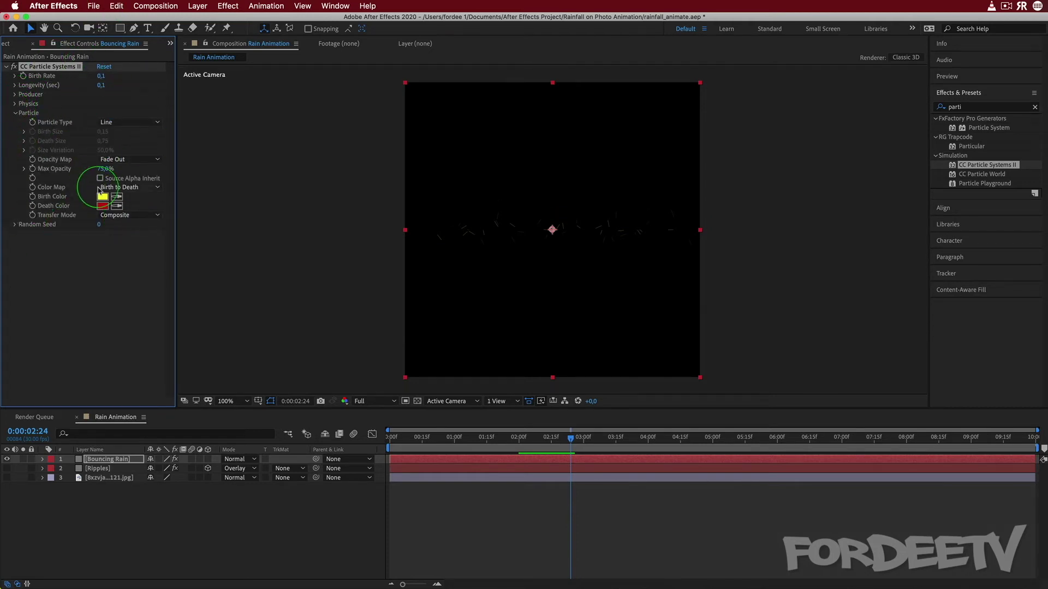
pyautogui.click(101, 197)
pyautogui.moveTo(666, 346); pyautogui.dragTo(17, 6)
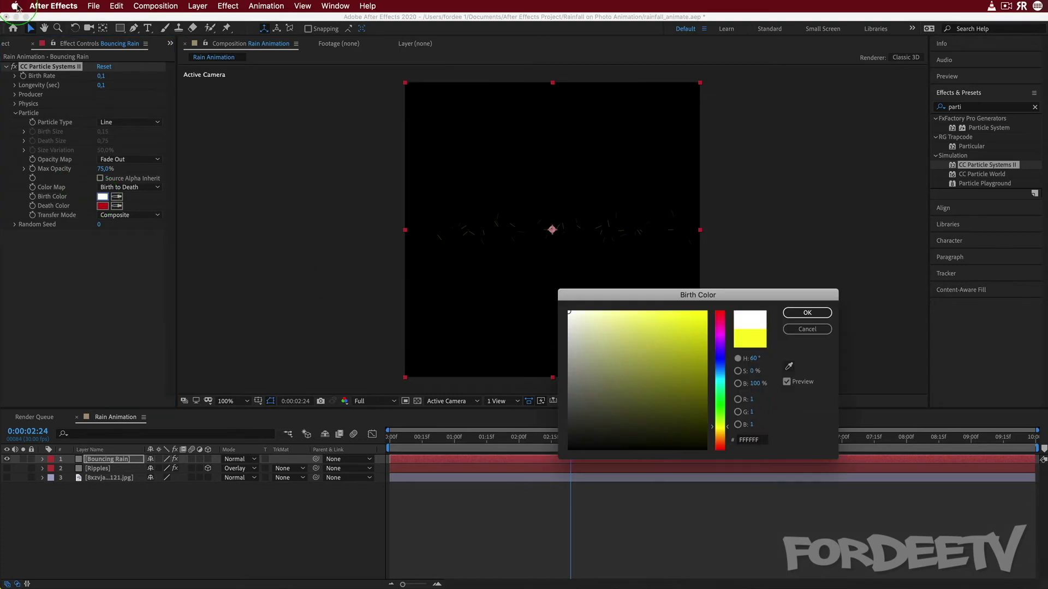
pyautogui.press('Return')
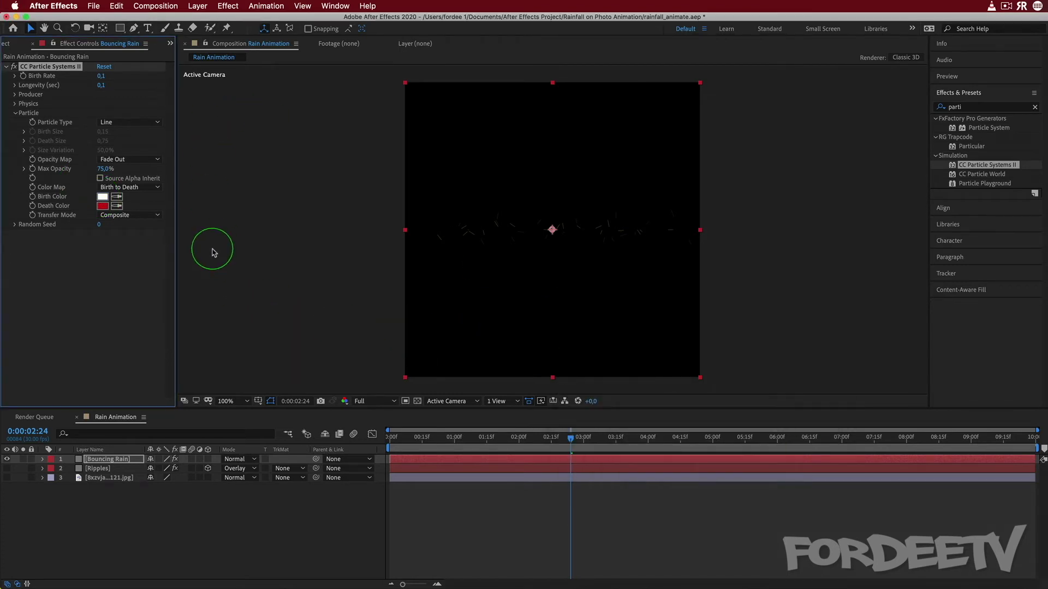
# - Set the Particle Death Color of CC Particle Systems II to a greyish blue (65747B)
pyautogui.click(102, 206)
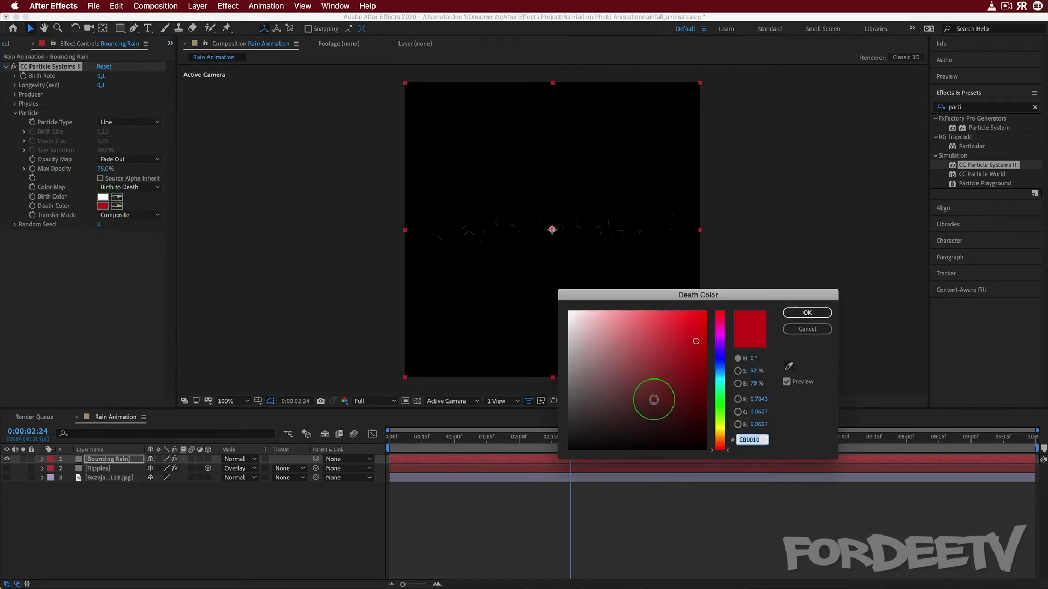
pyautogui.moveTo(726, 387); pyautogui.dragTo(726, 373)
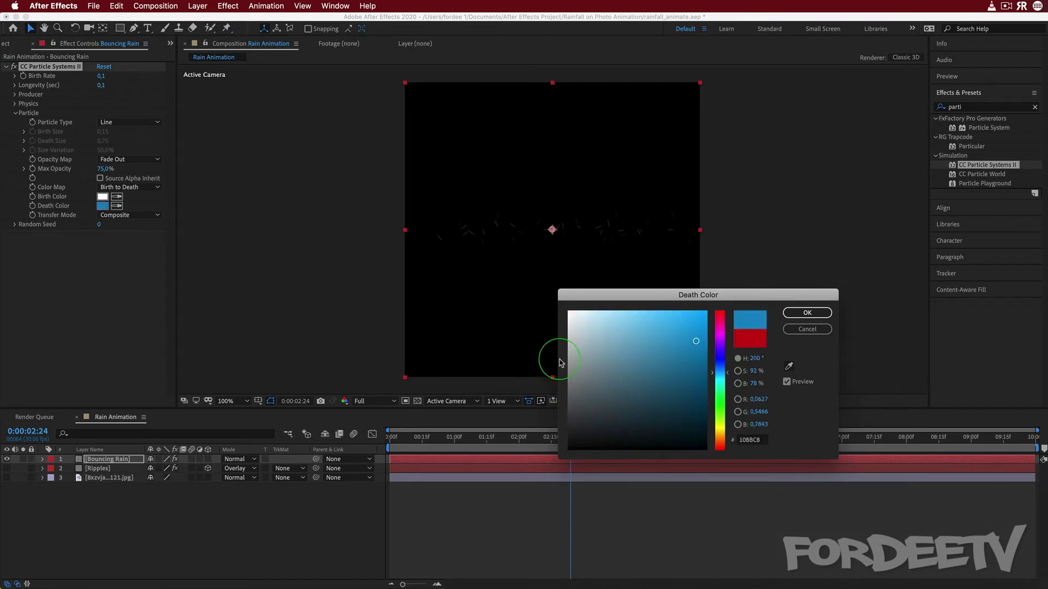
pyautogui.moveTo(589, 390)
pyautogui.mouseDown()
pyautogui.moveTo(615, 402)
pyautogui.moveTo(596, 389)
pyautogui.mouseUp()
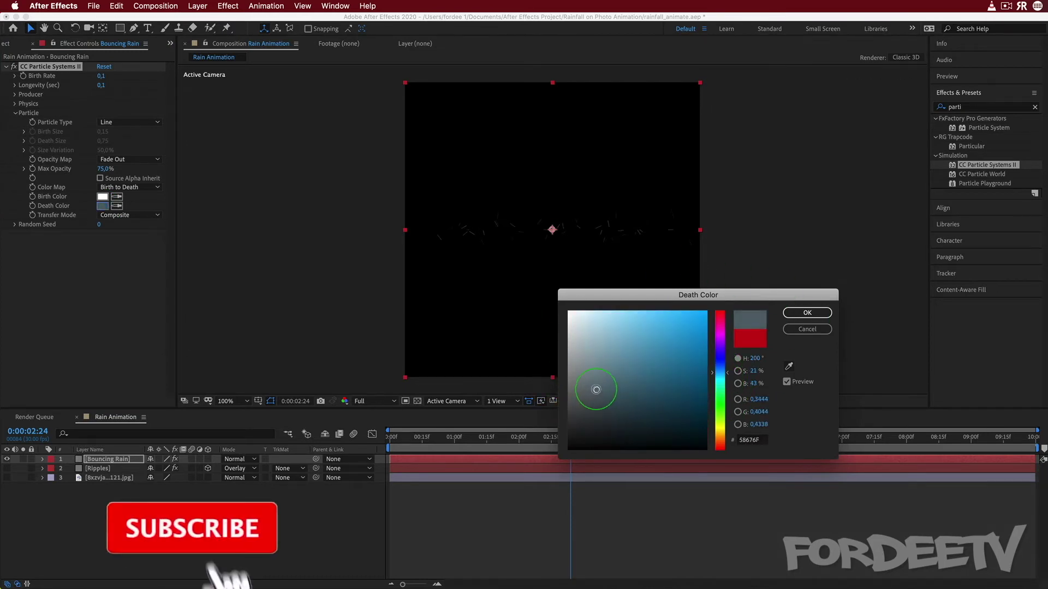
pyautogui.press('Return')
pyautogui.click(608, 252)
pyautogui.click(153, 216)
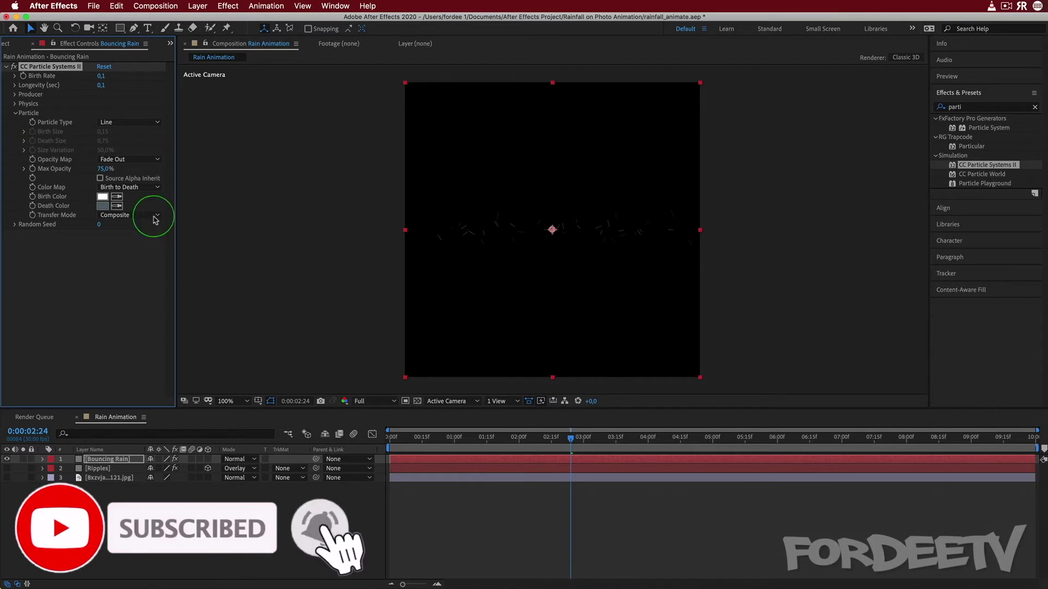
pyautogui.click(103, 205)
pyautogui.click(586, 382)
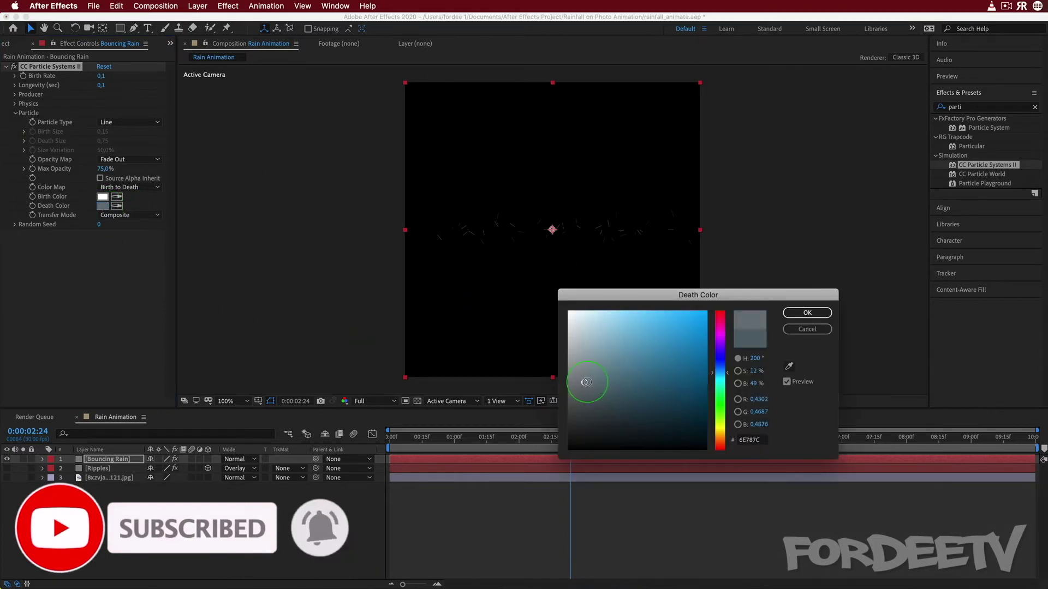
pyautogui.moveTo(586, 382)
pyautogui.mouseDown()
pyautogui.moveTo(595, 381)
pyautogui.moveTo(586, 394)
pyautogui.moveTo(626, 339)
pyautogui.moveTo(683, 312)
pyautogui.moveTo(614, 382)
pyautogui.moveTo(642, 349)
pyautogui.moveTo(601, 424)
pyautogui.moveTo(689, 346)
pyautogui.moveTo(594, 408)
pyautogui.moveTo(572, 376)
pyautogui.moveTo(601, 374)
pyautogui.mouseUp()
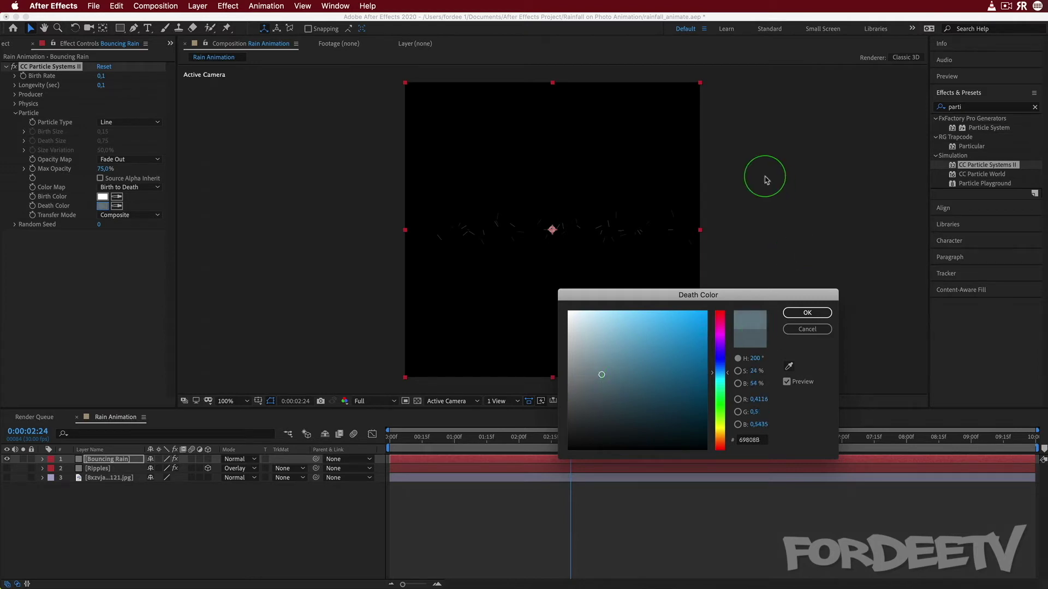
pyautogui.moveTo(600, 376); pyautogui.dragTo(596, 382)
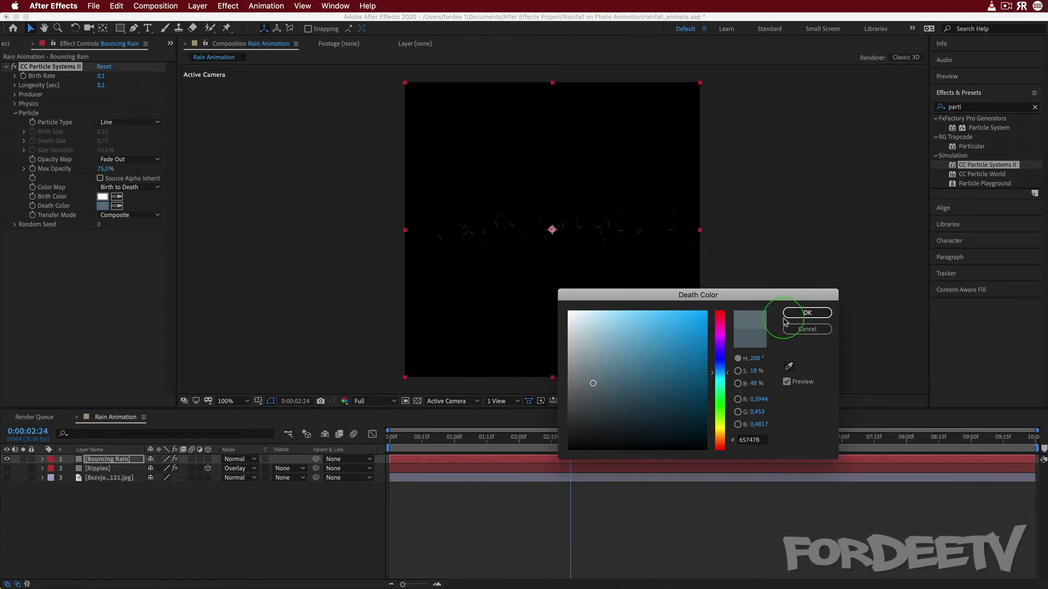
pyautogui.click(807, 313)
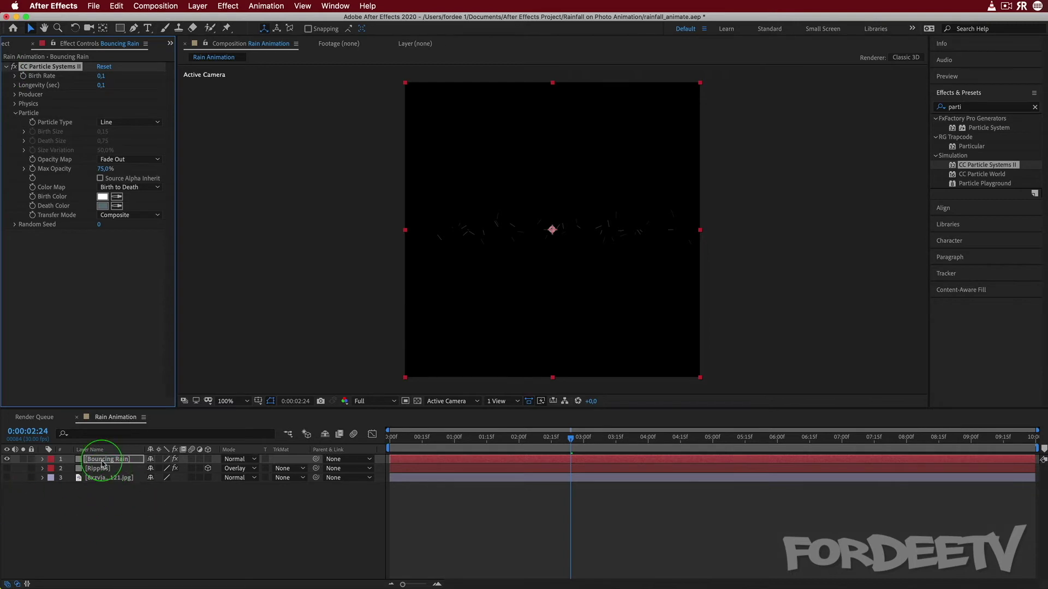
# - Show the Ripples and photo layers again and set the Bouncing Rain layer's blending mode to Screen
pyautogui.click(3, 468)
pyautogui.click(6, 477)
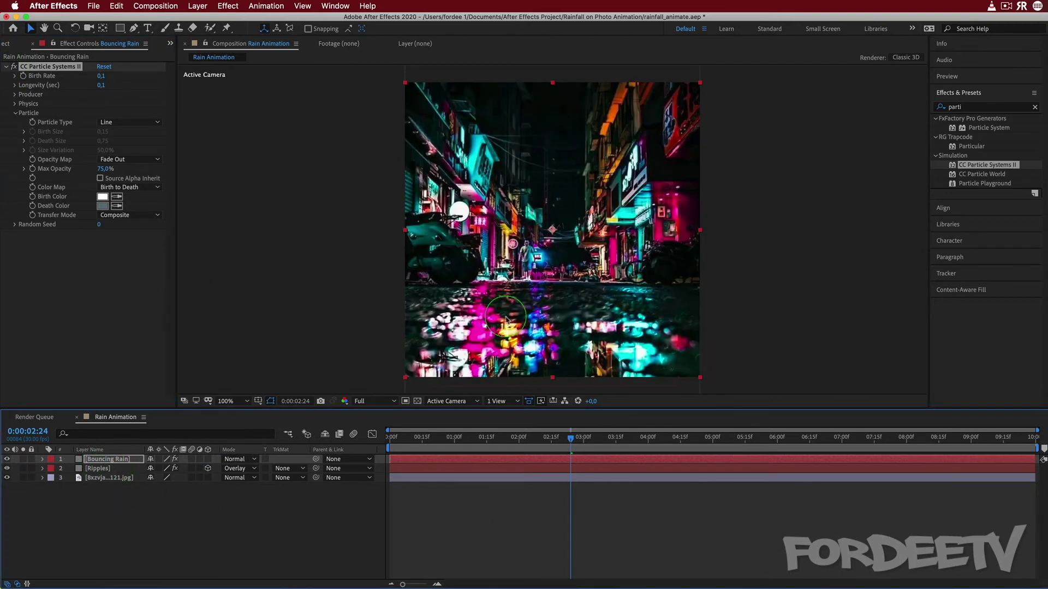
pyautogui.click(233, 459)
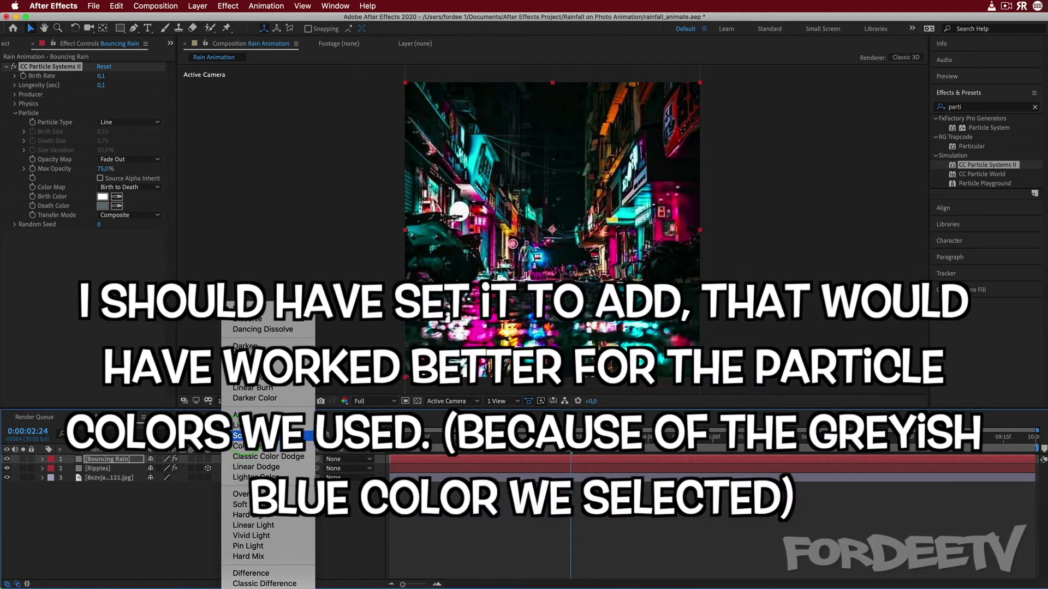
pyautogui.click(268, 456)
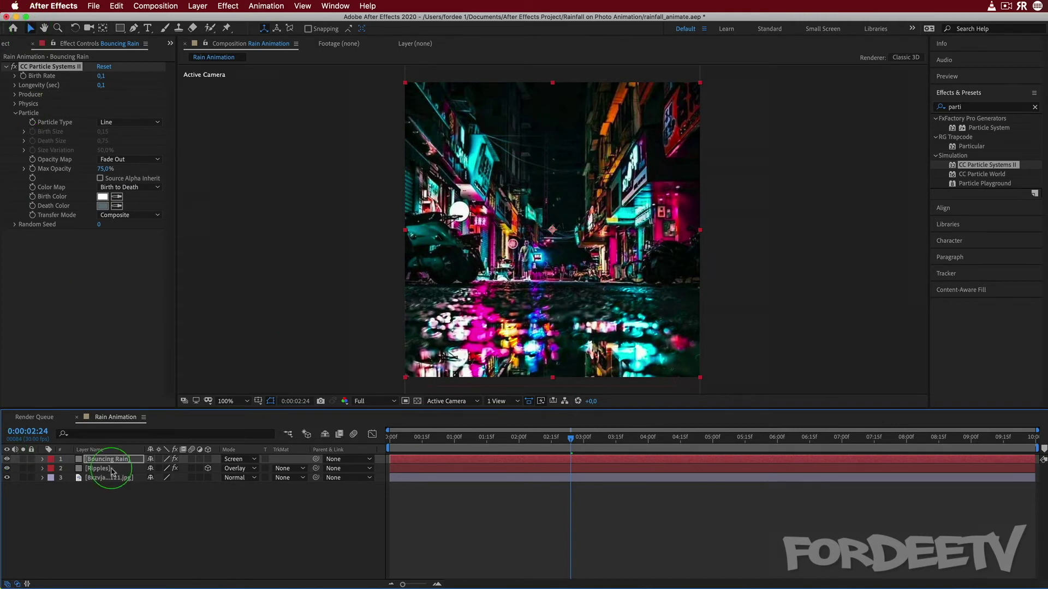
# - Move the Bouncing Rain layer down onto the near edge of the wet street, previewing it from the start and nudging it up slightly
pyautogui.moveTo(577, 275); pyautogui.dragTo(572, 400)
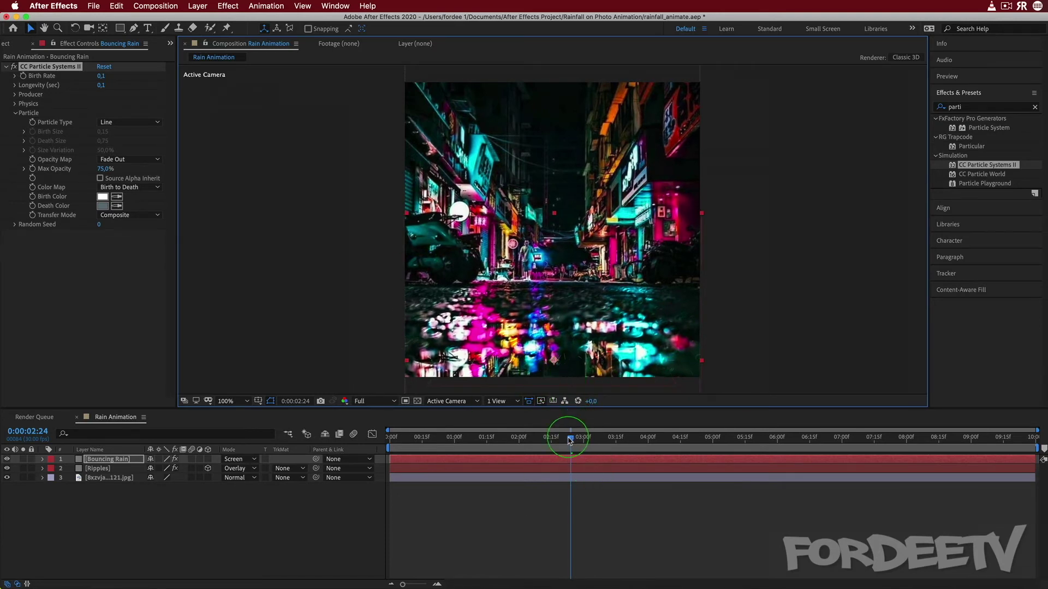
pyautogui.moveTo(570, 436); pyautogui.dragTo(304, 426)
pyautogui.press('space')
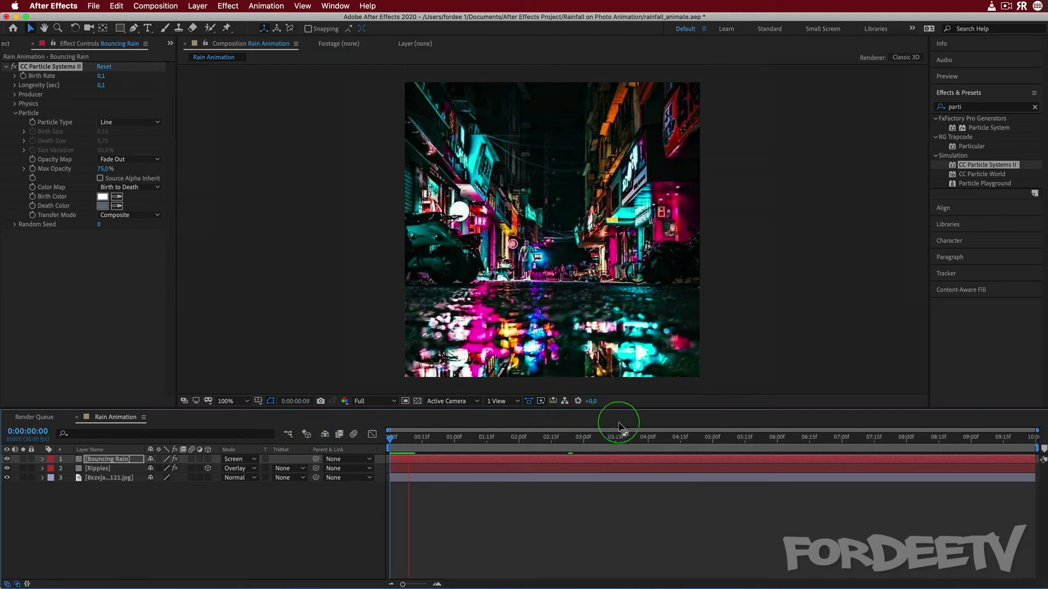
pyautogui.press('space')
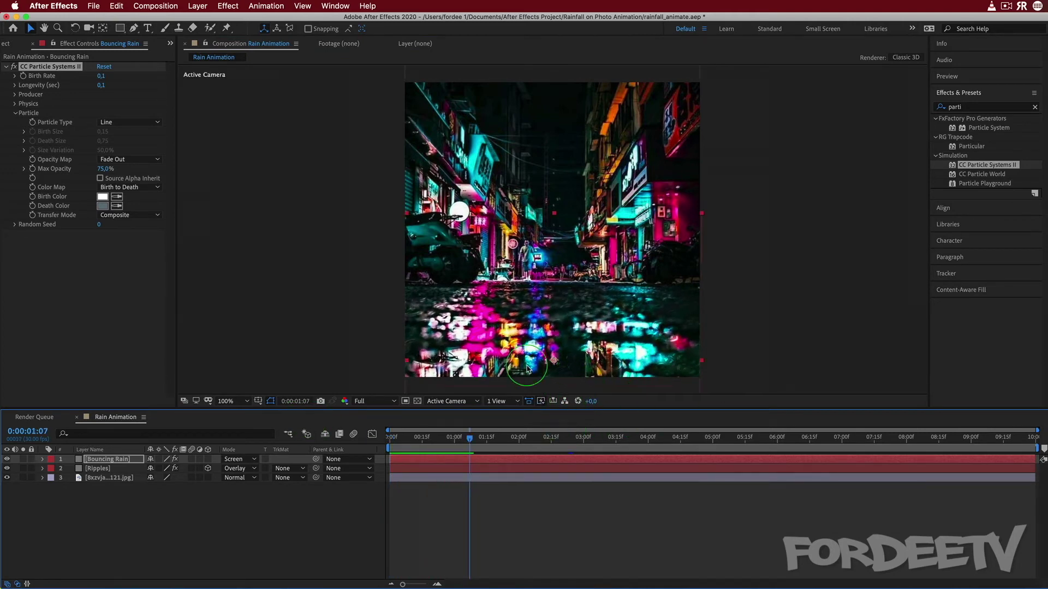
pyautogui.moveTo(537, 347); pyautogui.dragTo(541, 327)
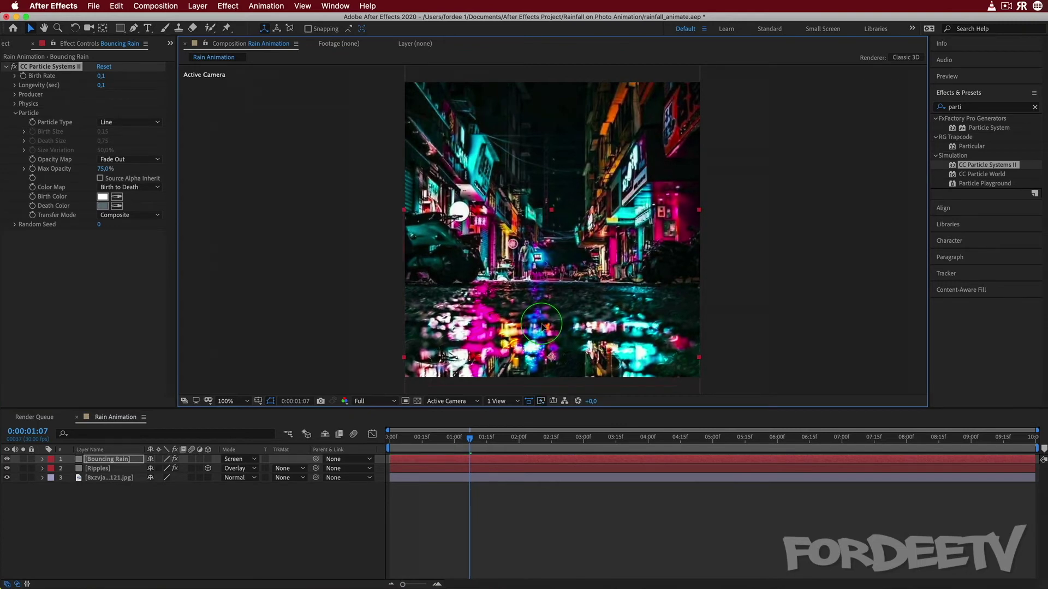
# - Duplicate the Bouncing Rain layer twice to get three rain layers
pyautogui.click(86, 460)
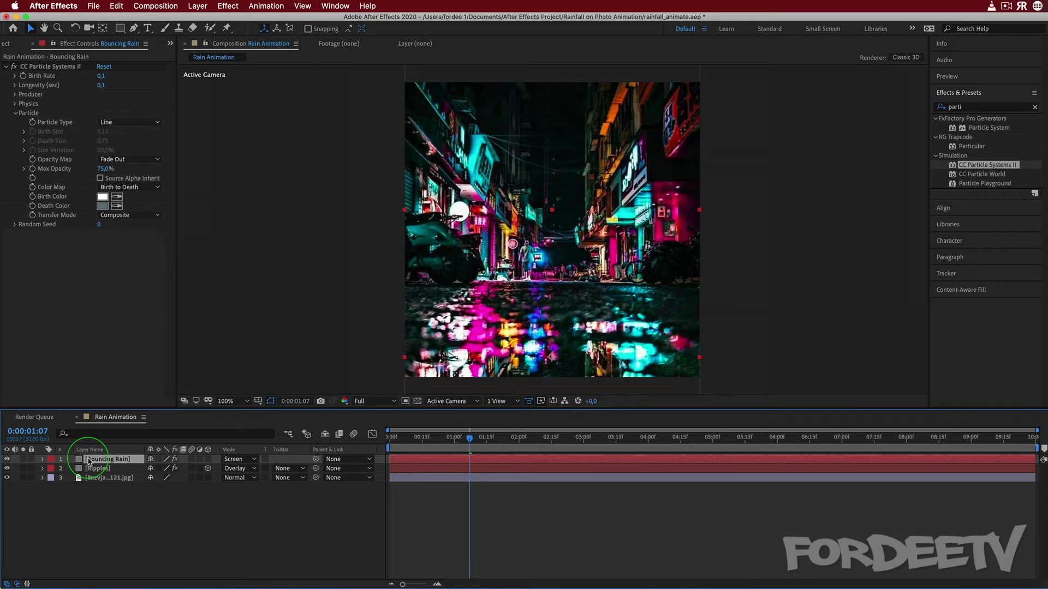
pyautogui.press('super+d')
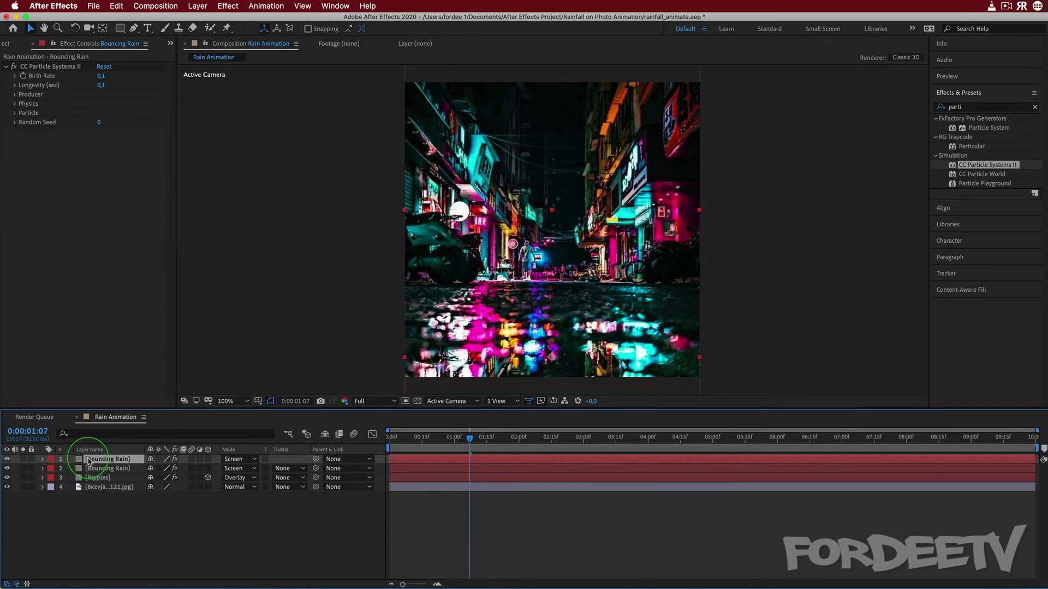
pyautogui.click(122, 461)
pyautogui.press('super+d')
# - Set the CC Particle Systems II Birth Rate of the middle Bouncing Rain layer to 0,4
pyautogui.click(86, 469)
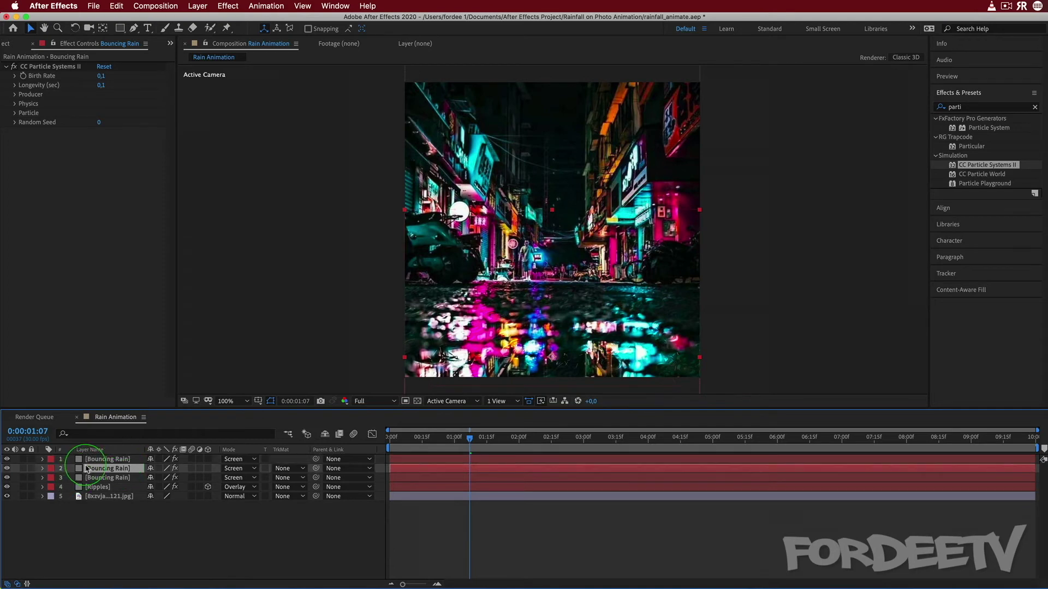
pyautogui.click(14, 76)
pyautogui.click(97, 77)
pyautogui.write('0,1')
pyautogui.click(173, 327)
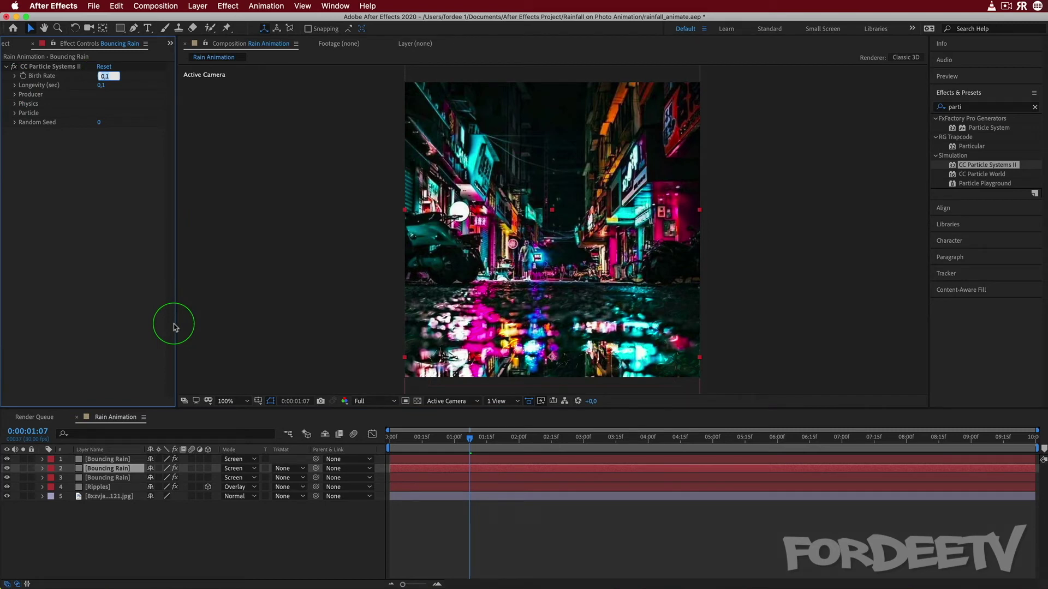
pyautogui.press('Return')
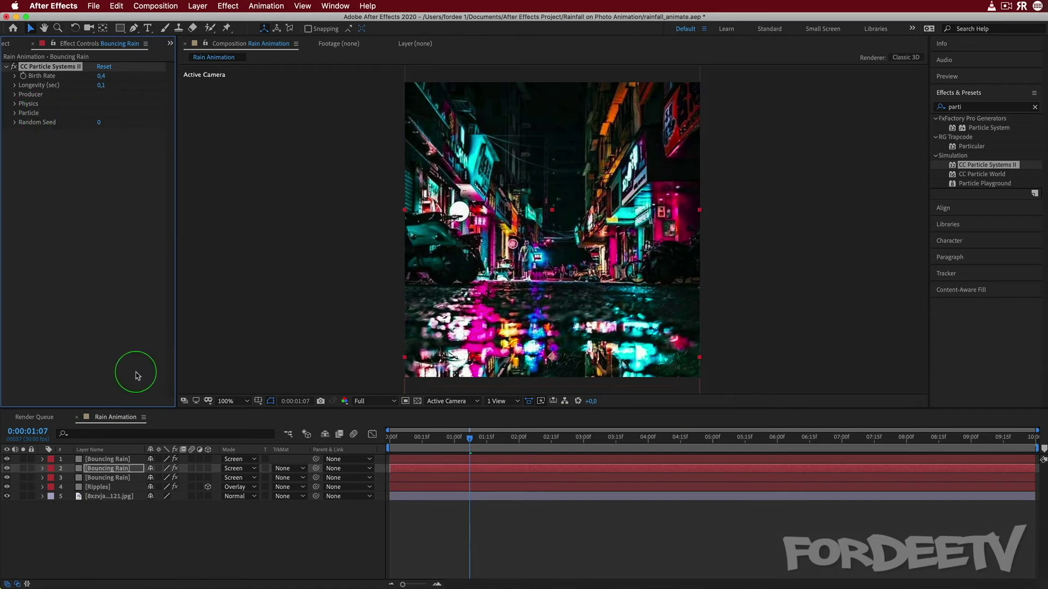
# - Move the middle Bouncing Rain layer farther up the wet street and set its Scale to 110%
pyautogui.moveTo(530, 292); pyautogui.dragTo(529, 252)
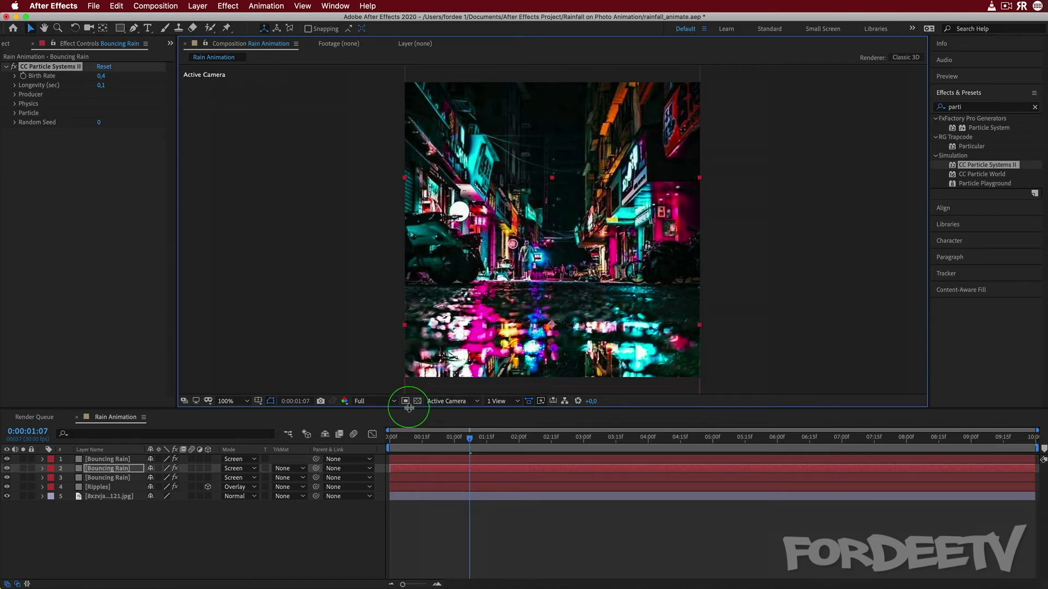
pyautogui.press('s')
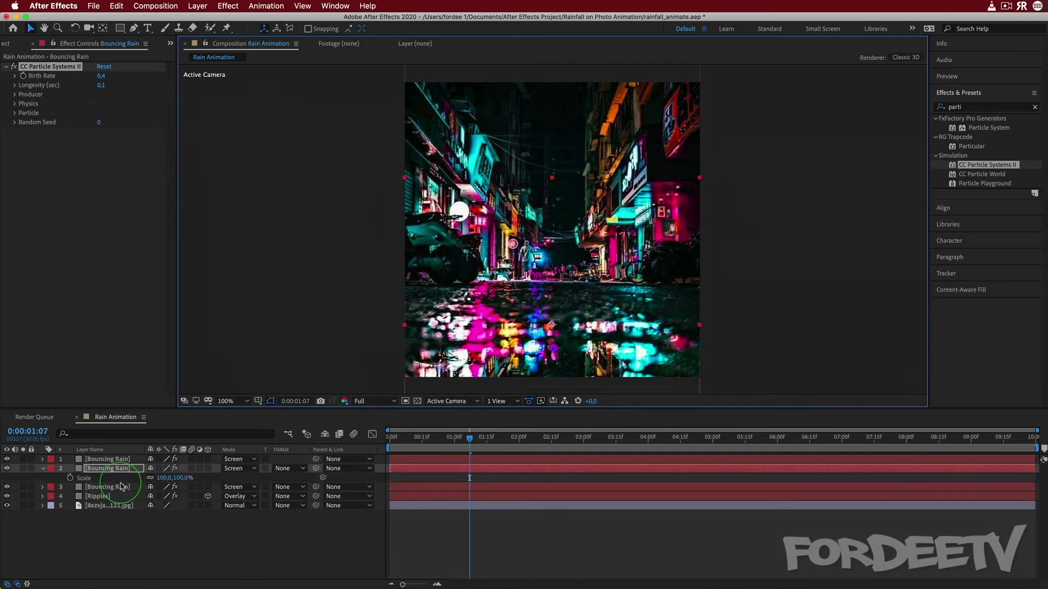
pyautogui.click(163, 478)
pyautogui.write('110')
pyautogui.press('Return')
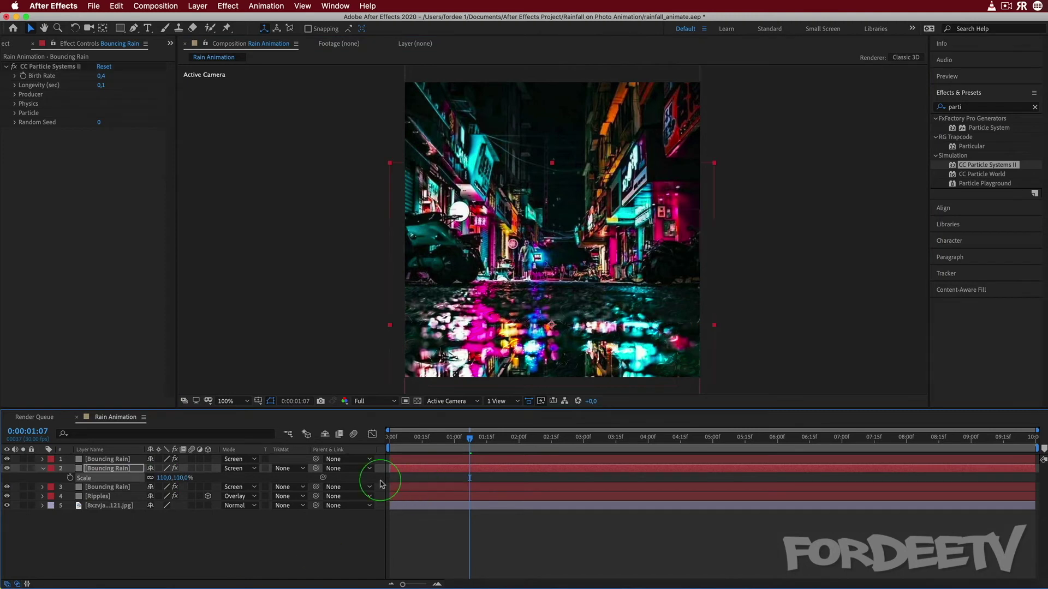
# - Move the topmost Bouncing Rain layer up toward the far end of the wet street and preview the animation from the start
pyautogui.click(98, 460)
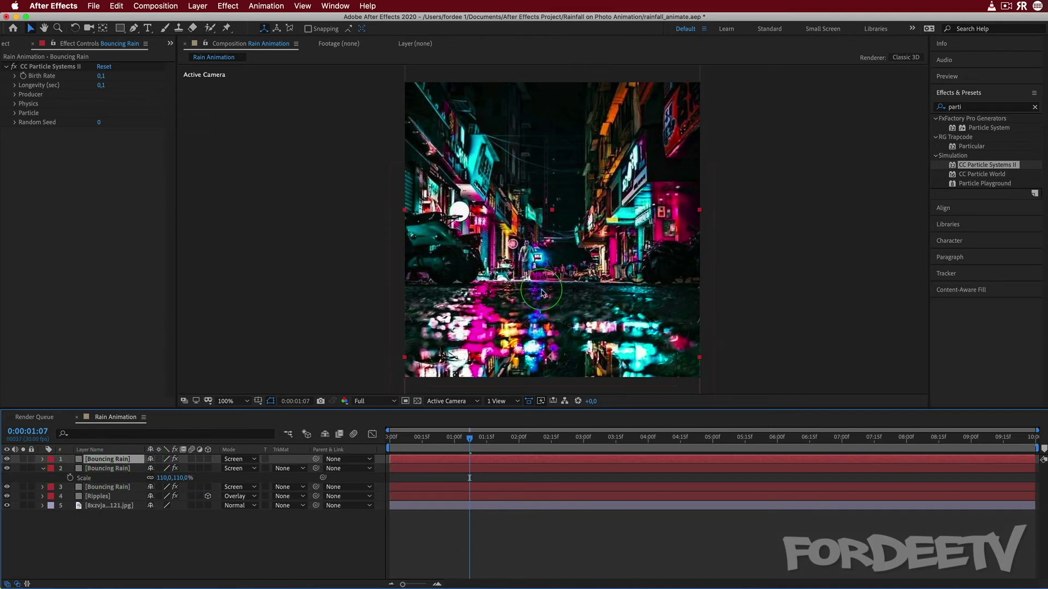
pyautogui.moveTo(507, 272); pyautogui.dragTo(507, 240)
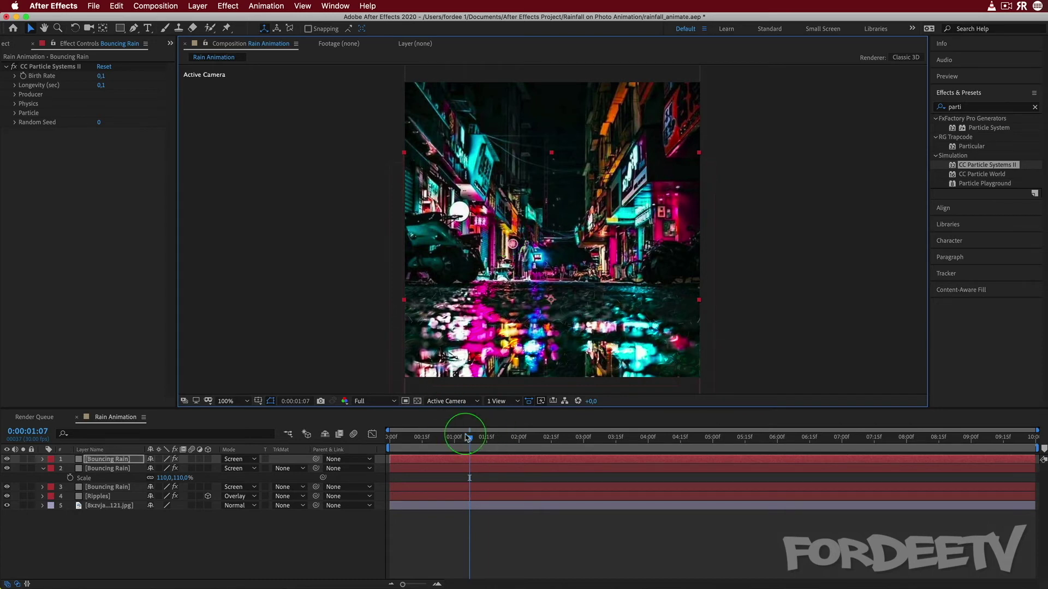
pyautogui.click(235, 419)
pyautogui.press('Home')
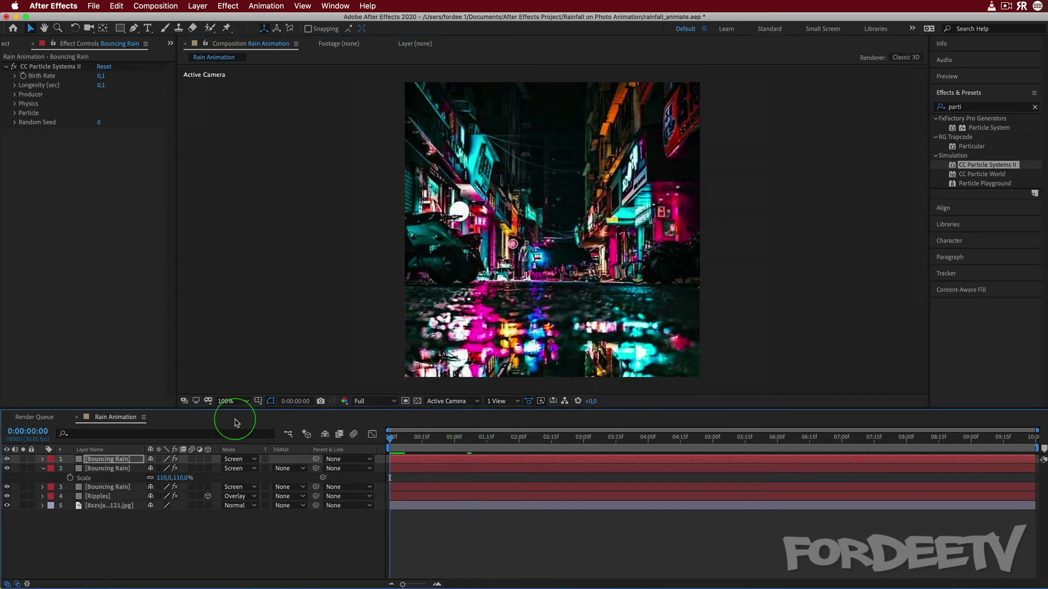
pyautogui.press('space')
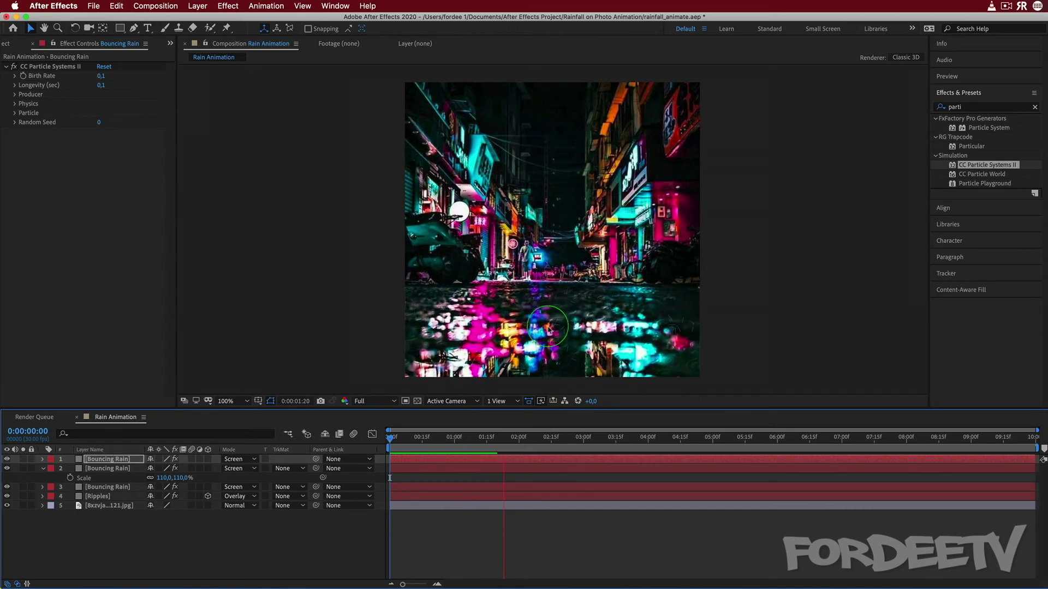
pyautogui.press('space')
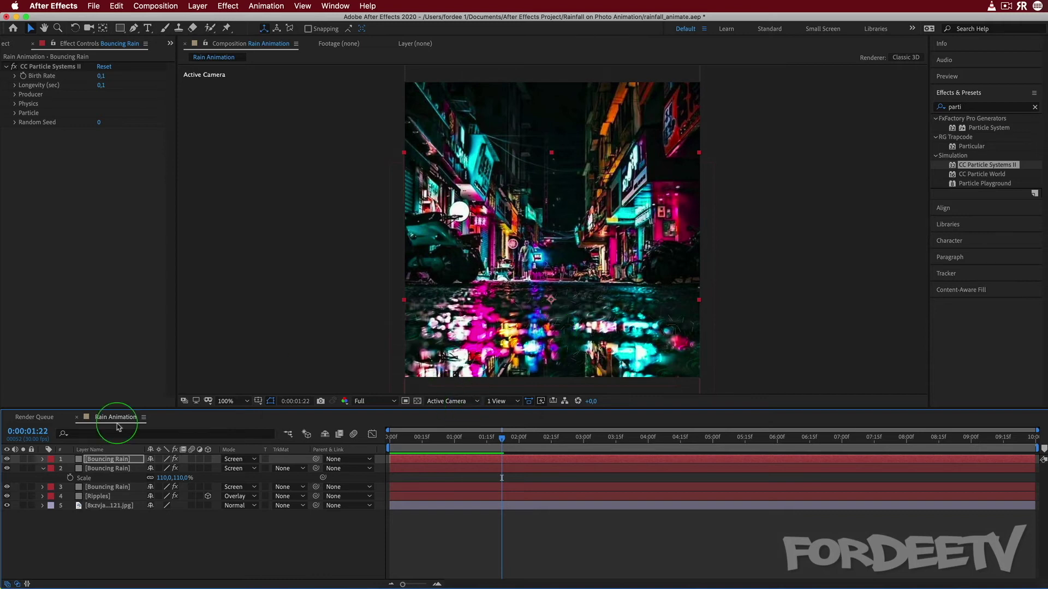
# - Pre-compose the three Bouncing Rain layers as "Bouncing Rain Comp", moving all attributes into the new composition
pyautogui.click(125, 459)
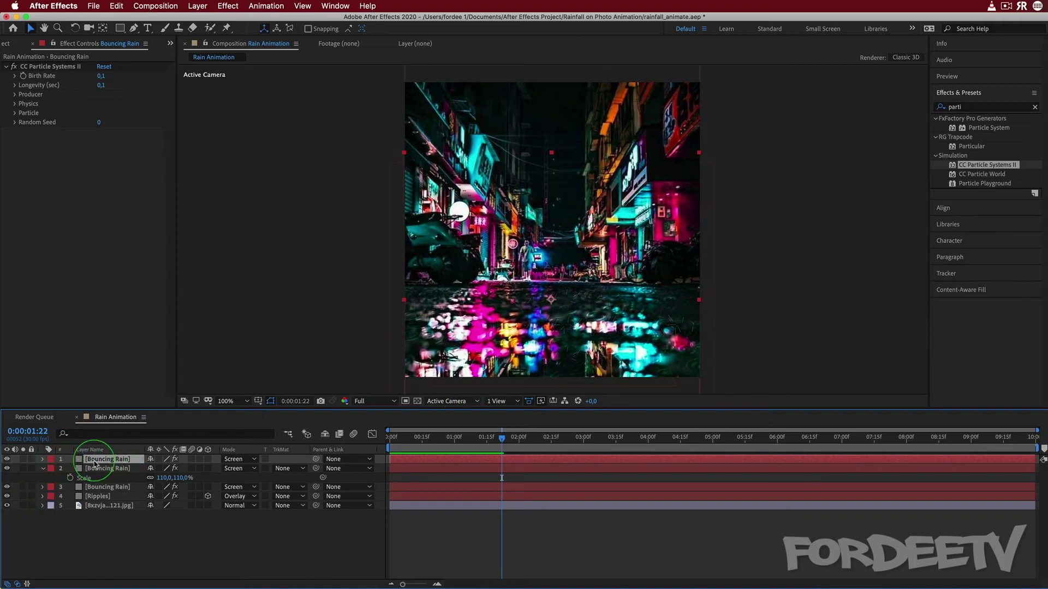
pyautogui.keyDown('shift'); pyautogui.click(92, 488); pyautogui.keyUp('shift')
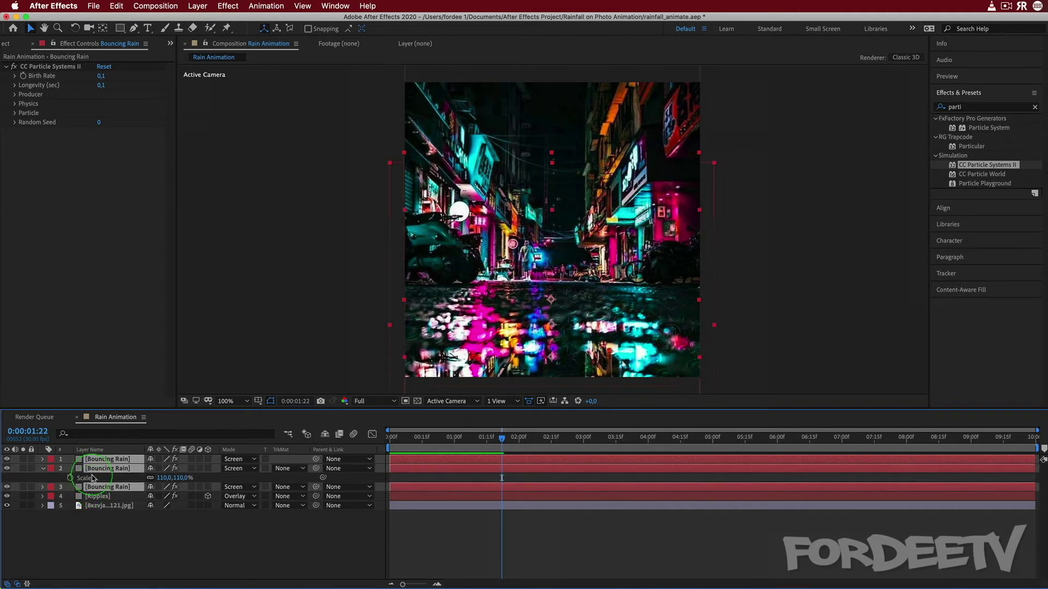
pyautogui.rightClick(96, 463)
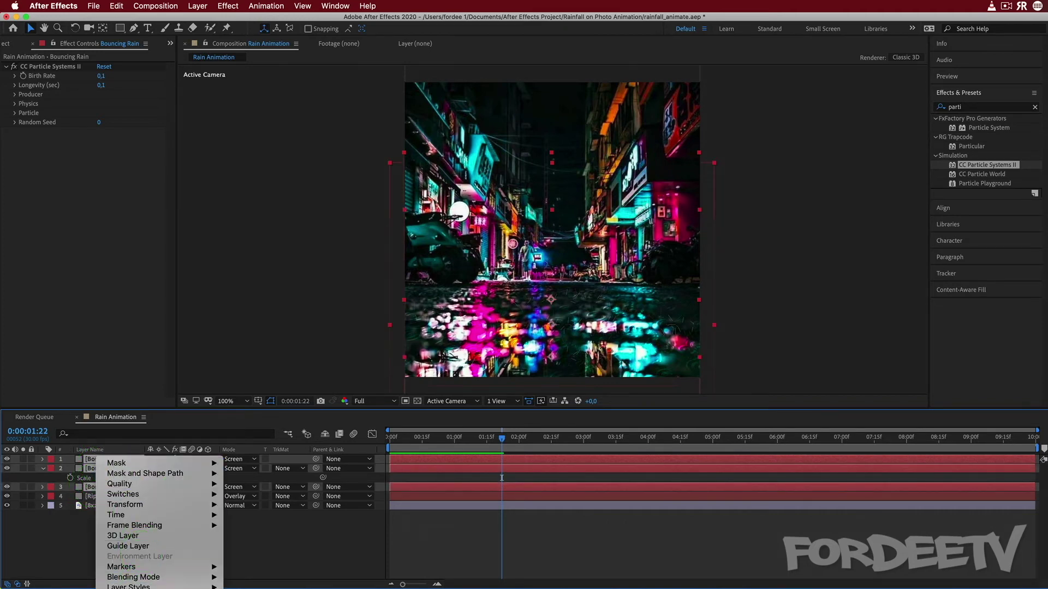
pyautogui.press('super+shift+c')
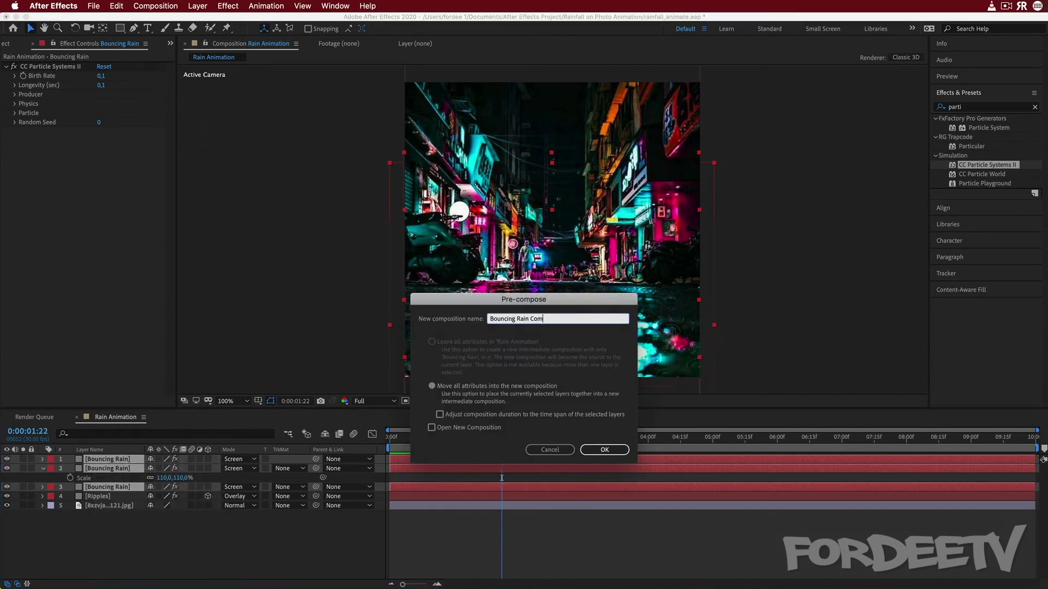
pyautogui.click(431, 386)
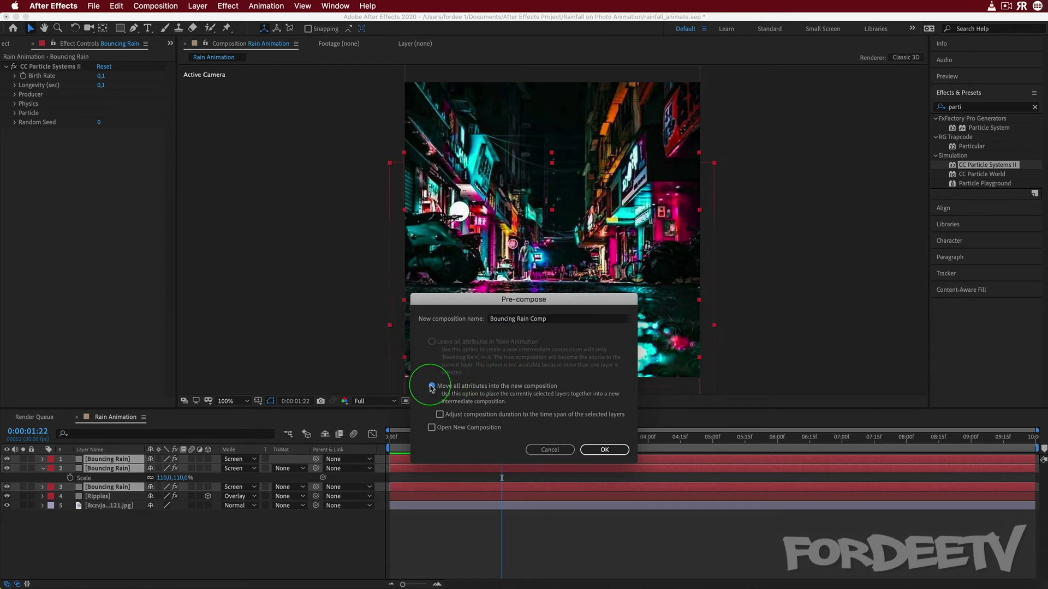
pyautogui.click(604, 449)
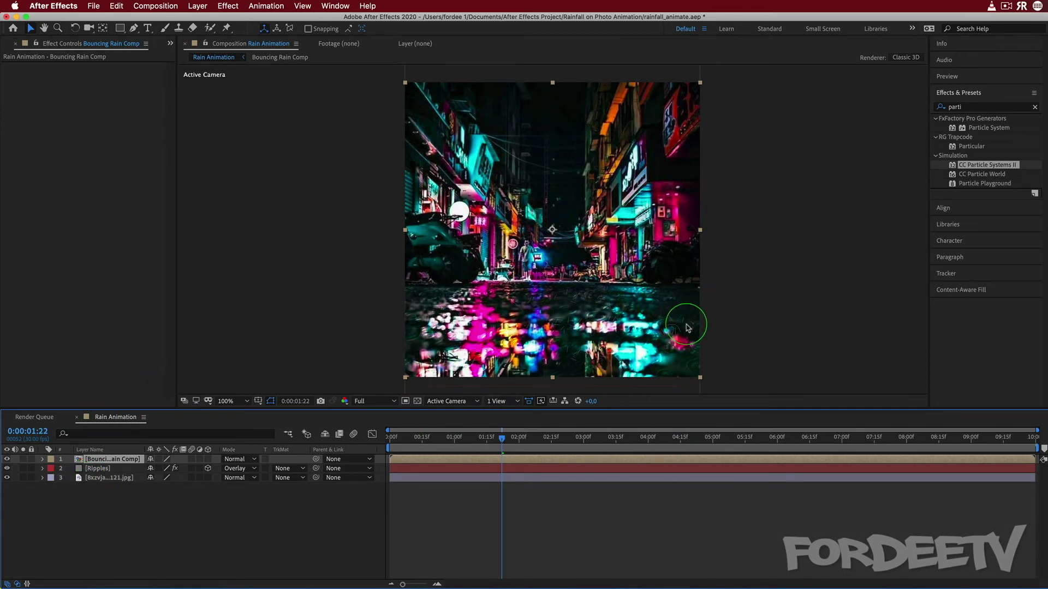
# - Set the Opacity of the Bouncing Rain Comp layer to 90%
pyautogui.press('t')
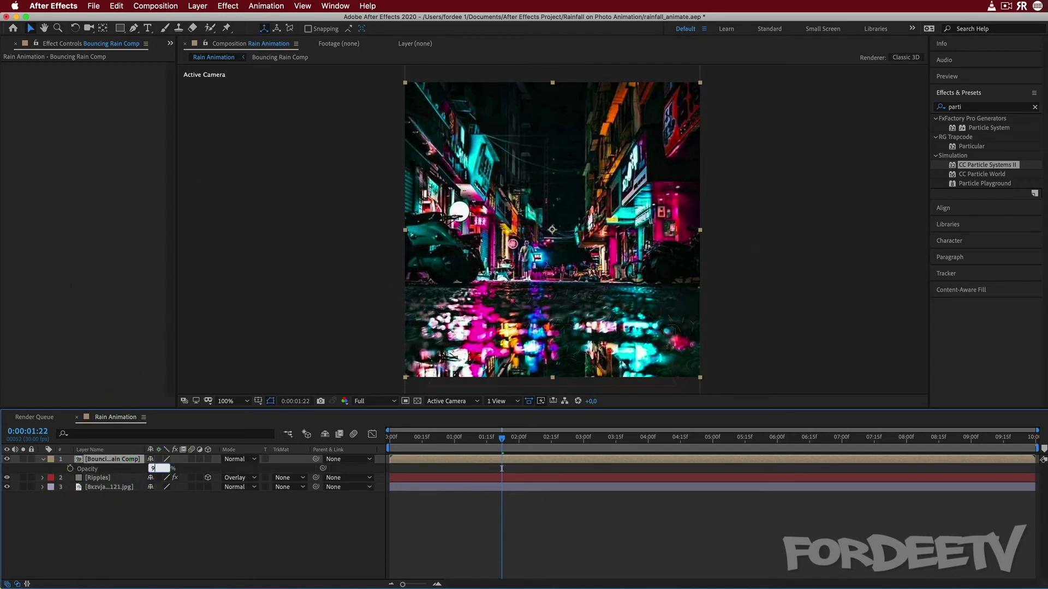
pyautogui.write('90')
pyautogui.press('Return')
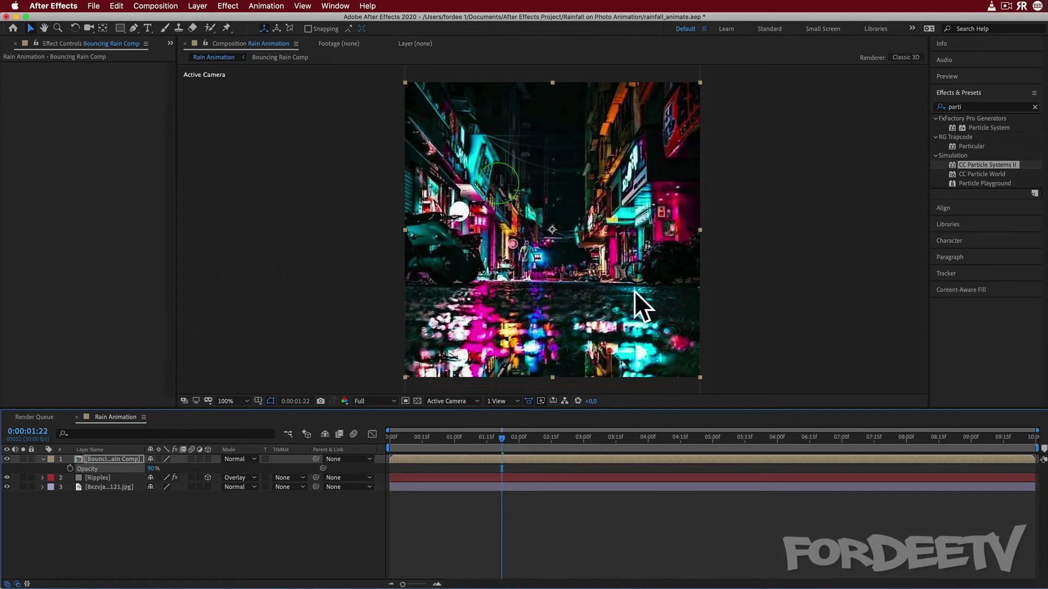
pyautogui.click(43, 460)
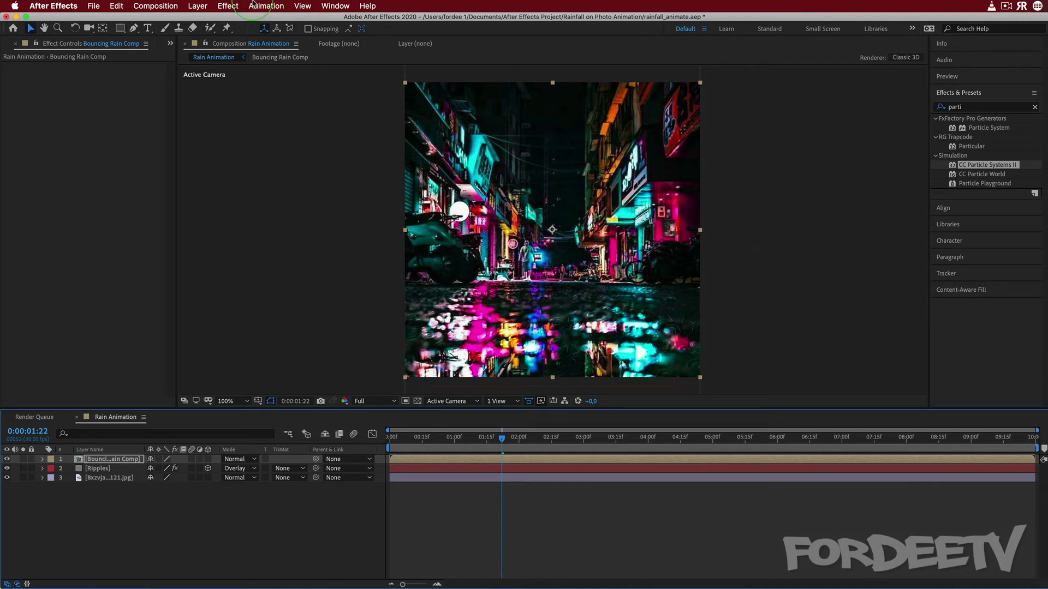
# - Create a black 1080 x 1080 px solid named "FG Rain" above the other layers
pyautogui.click(198, 6)
pyautogui.moveTo(246, 19)
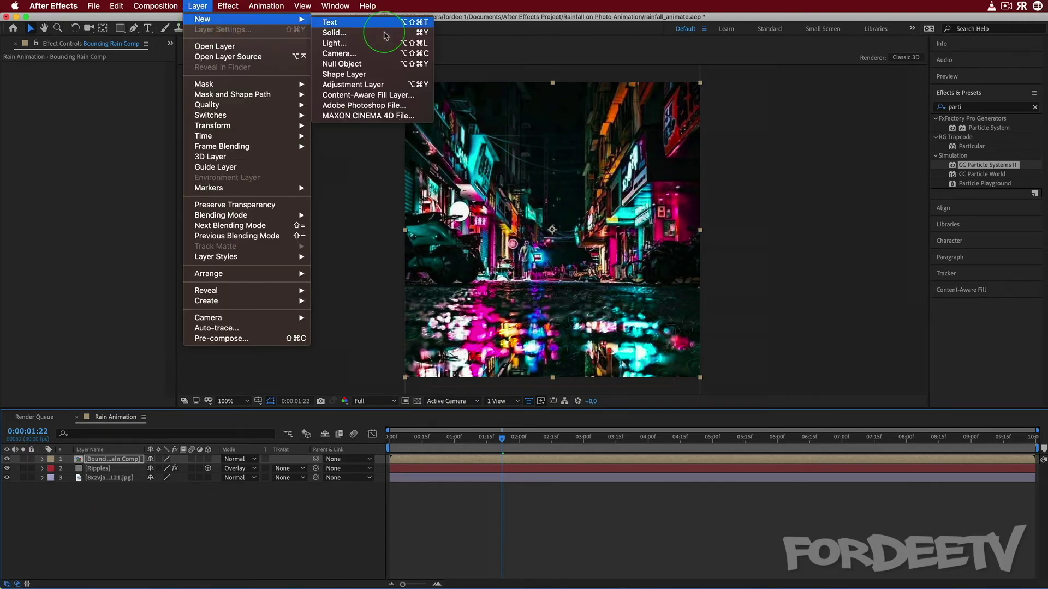
pyautogui.click(366, 33)
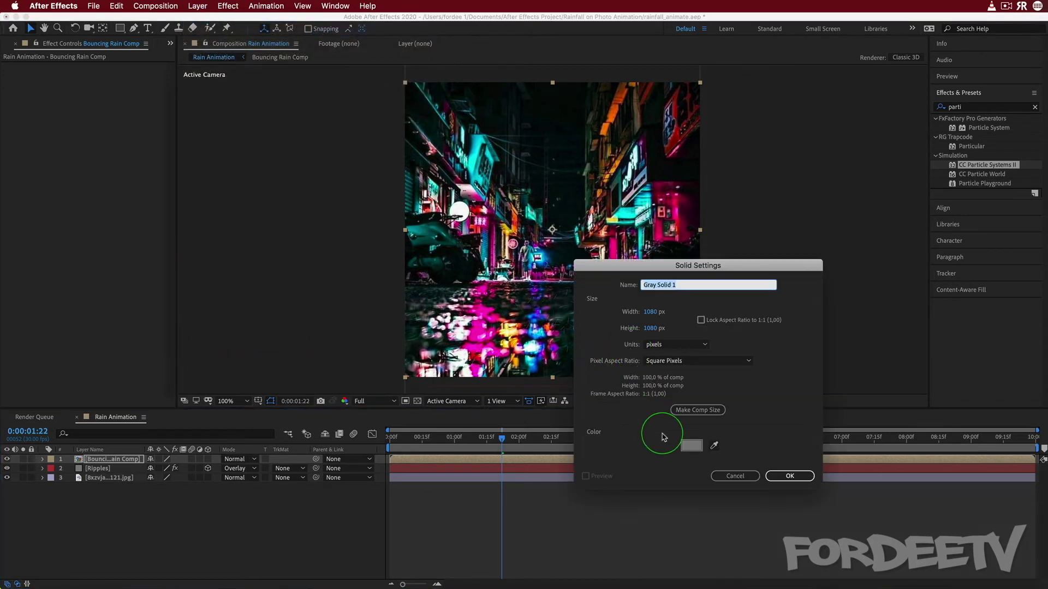
pyautogui.click(690, 448)
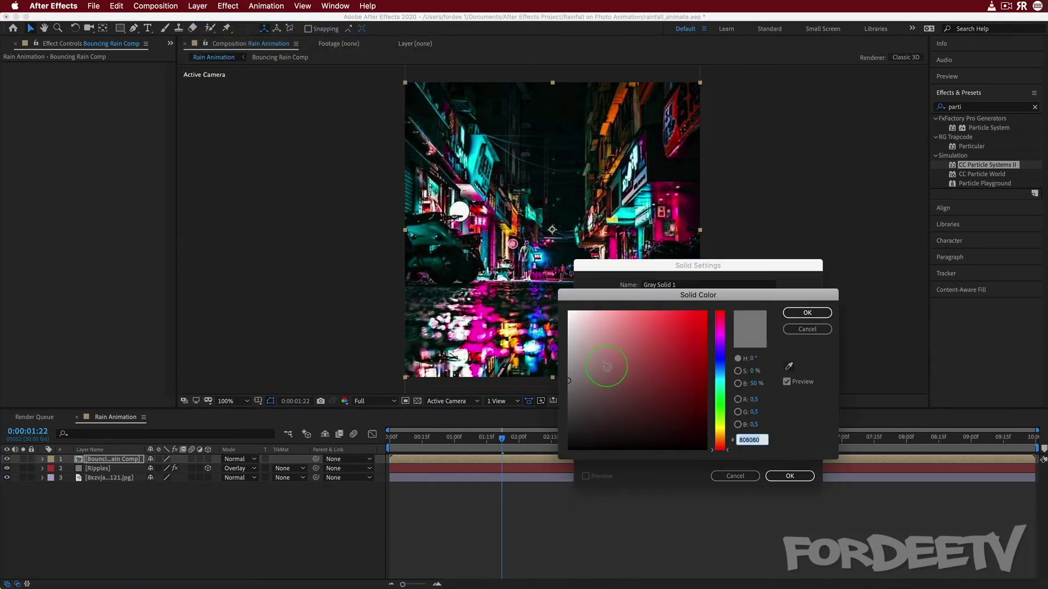
pyautogui.click(570, 448)
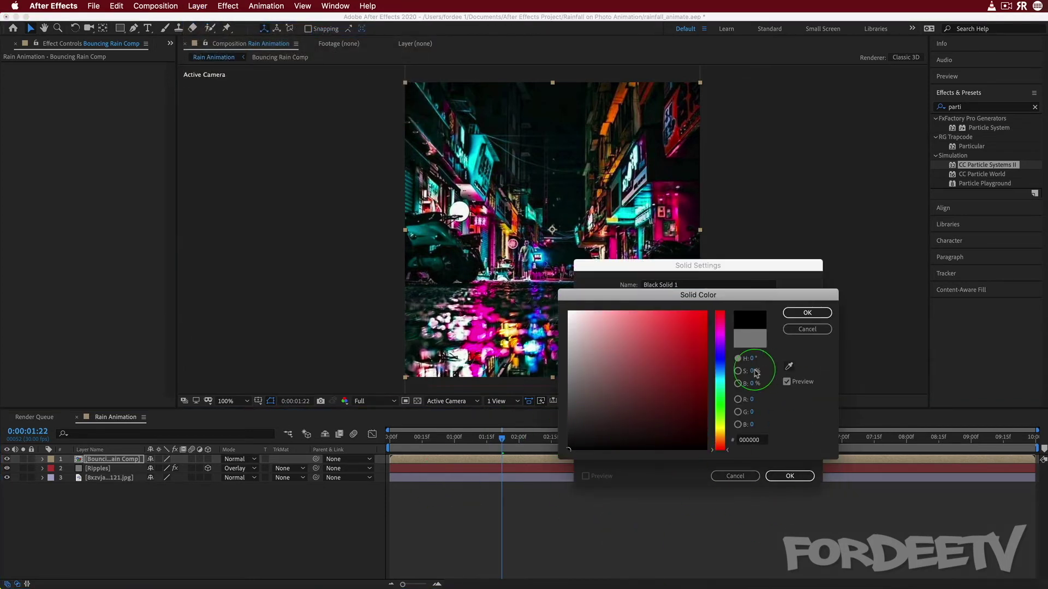
pyautogui.click(792, 314)
pyautogui.click(787, 314)
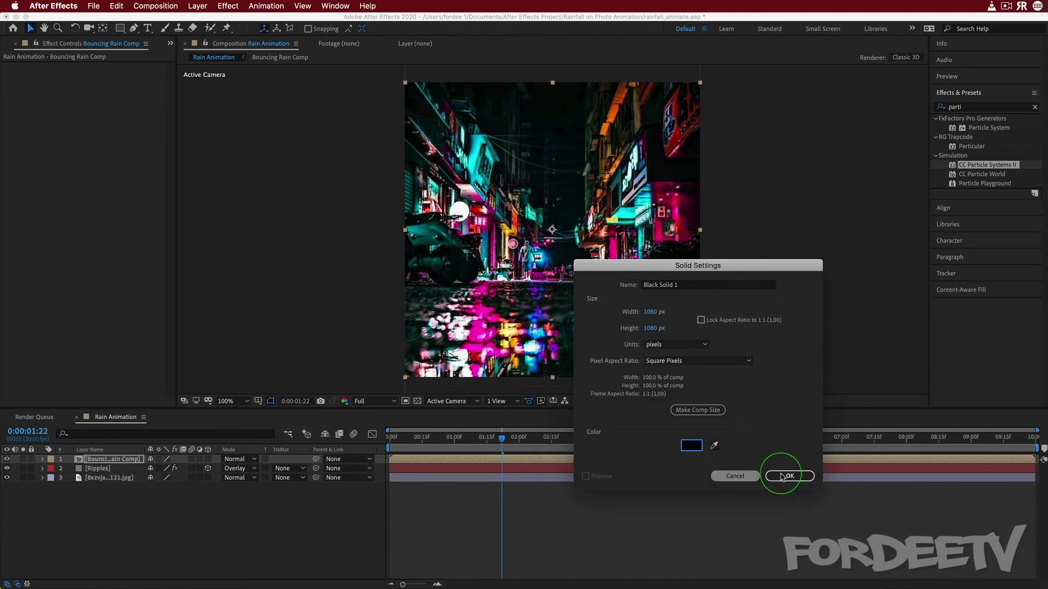
pyautogui.click(685, 284)
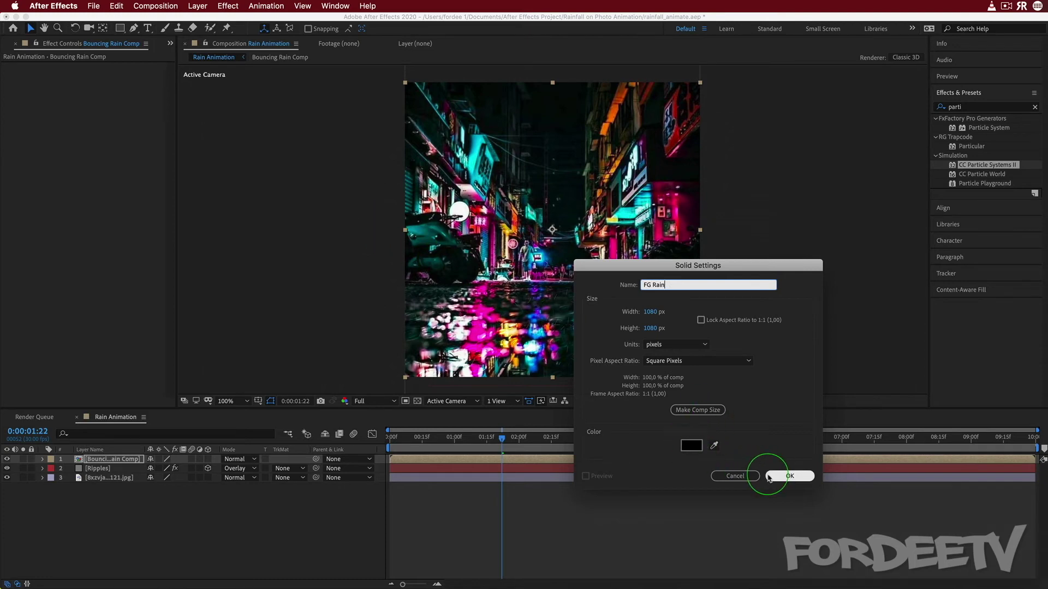
pyautogui.click(789, 476)
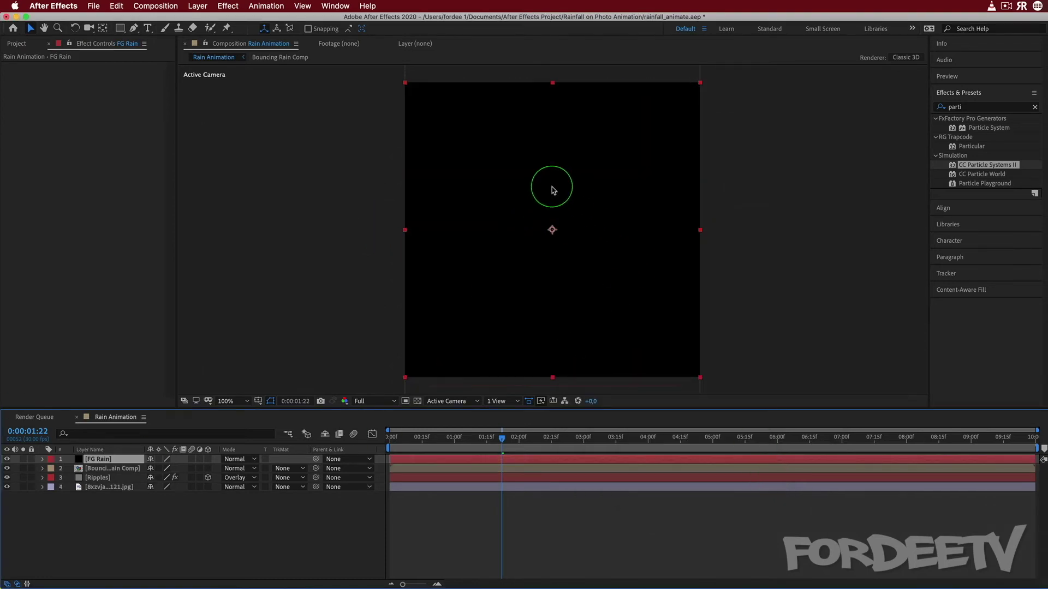
# - Find the CC Rainfall effect by searching for "rain" and apply it to the FG Rain layer
pyautogui.click(951, 107)
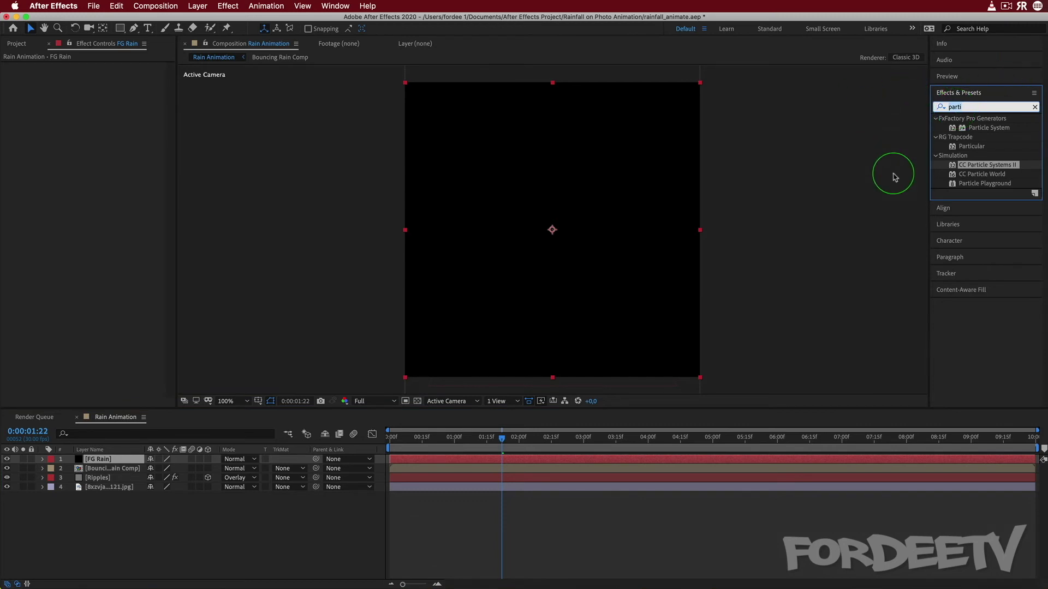
pyautogui.write('rain')
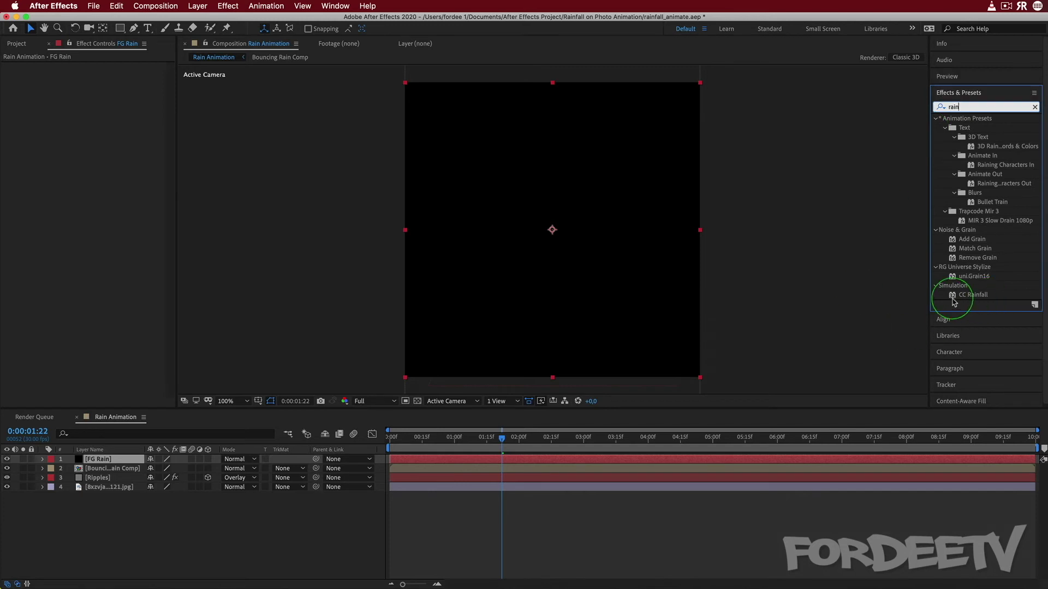
pyautogui.moveTo(964, 299); pyautogui.dragTo(91, 461)
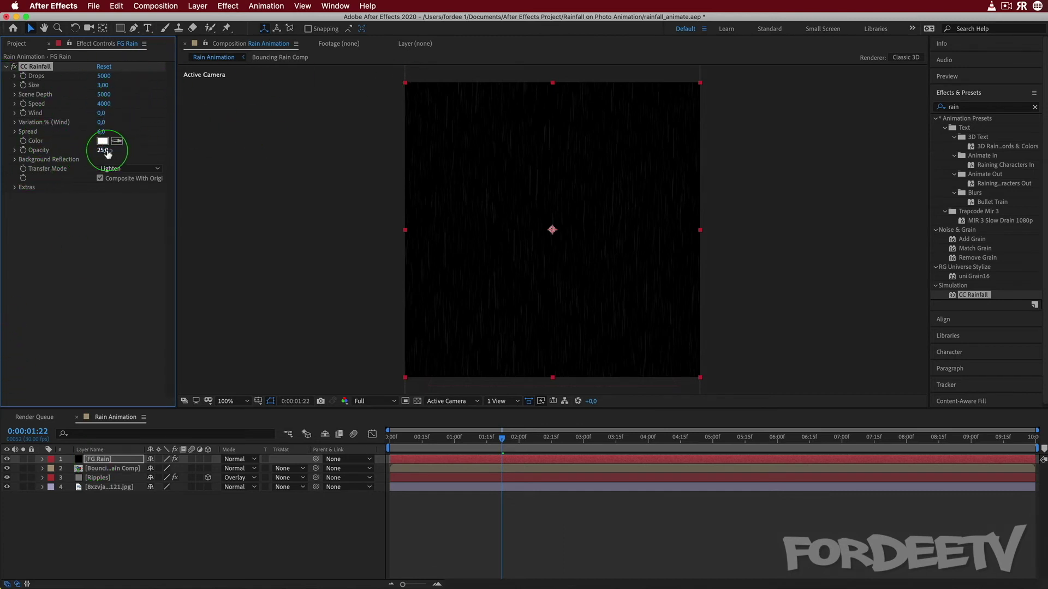
# - Set the CC Rainfall Opacity of FG Rain to 100 and its Scene Depth to 6500
pyautogui.moveTo(107, 153); pyautogui.dragTo(264, 183)
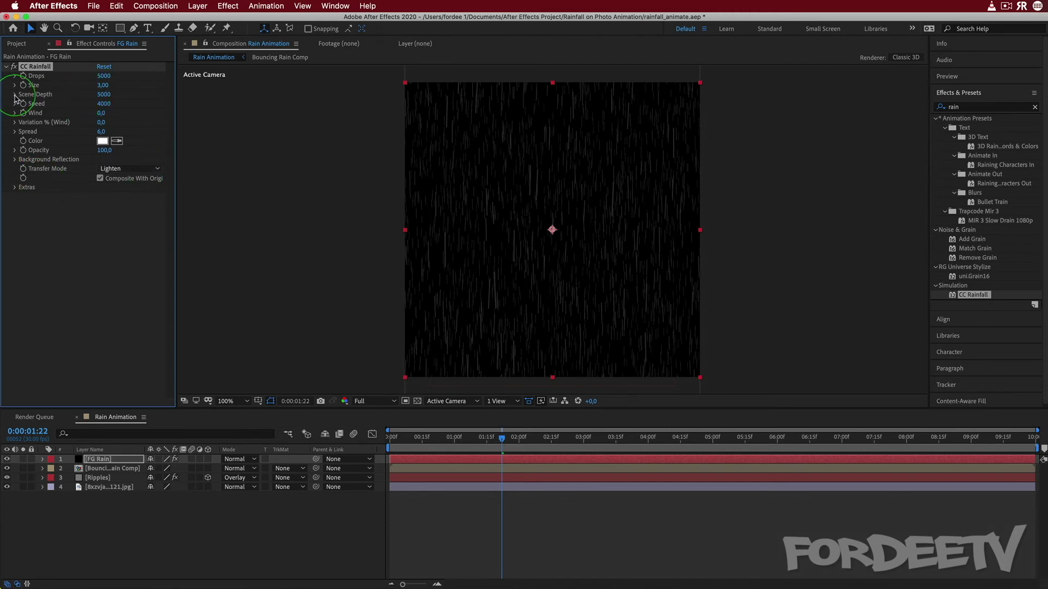
pyautogui.click(104, 94)
pyautogui.write('6')
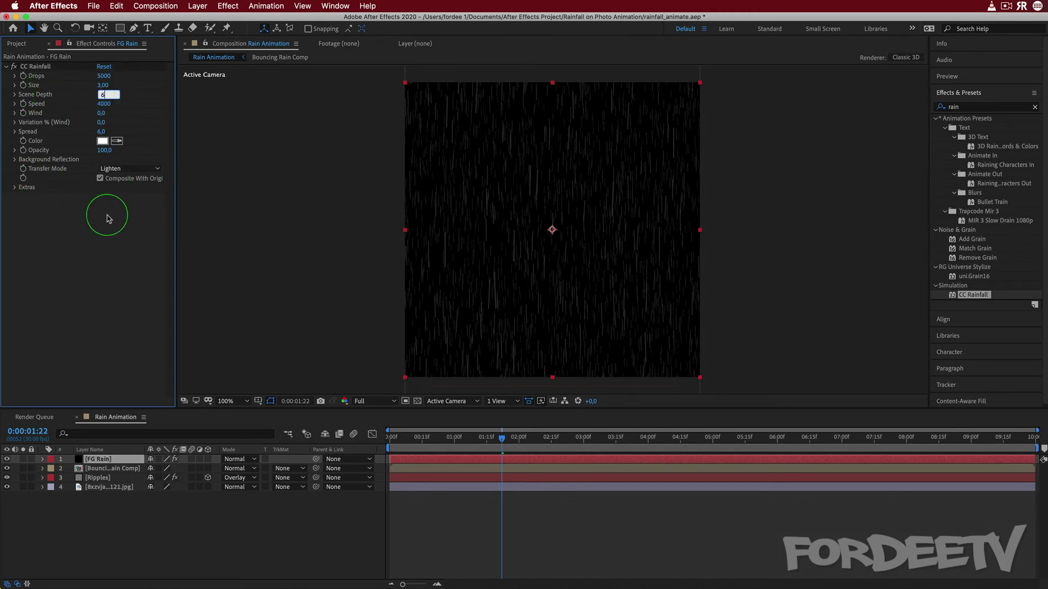
pyautogui.write('500')
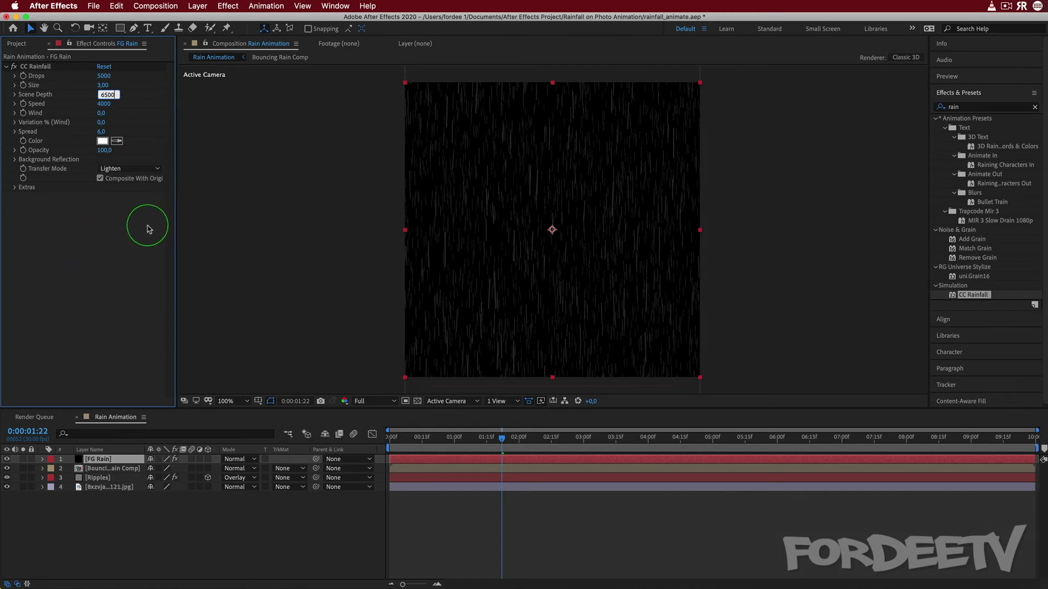
pyautogui.press('Return')
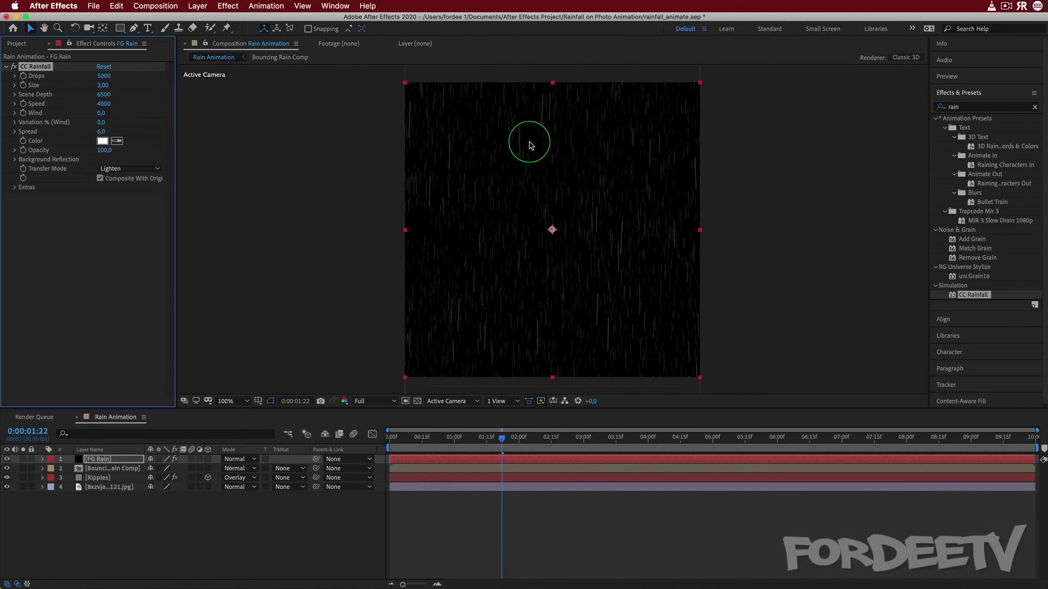
# - Set the CC Rainfall Wind of FG Rain to 350
pyautogui.click(101, 113)
pyautogui.write('350')
pyautogui.press('Return')
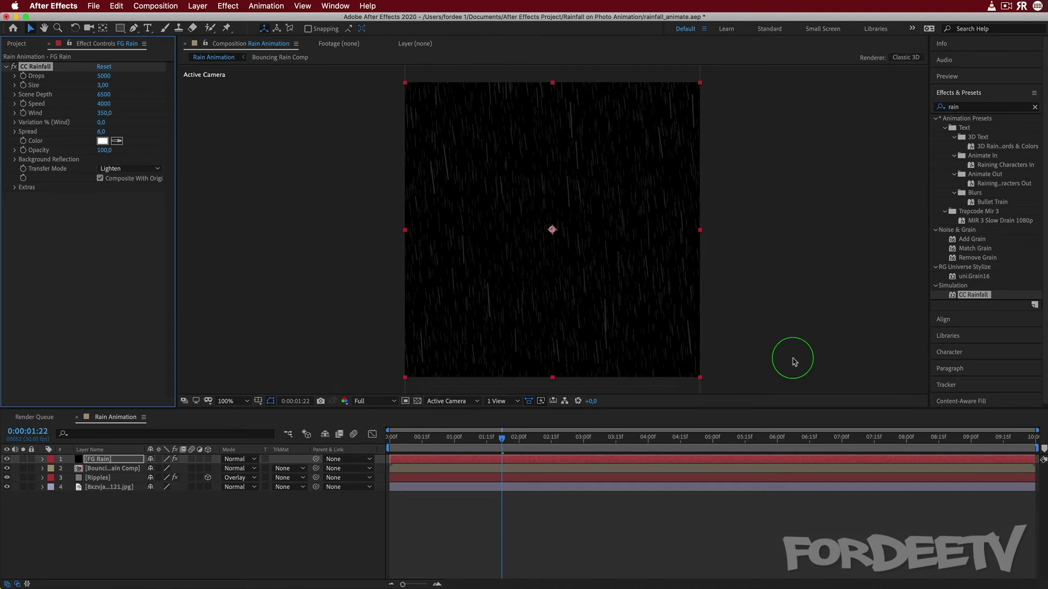
# - Try a much larger CC Rainfall drop Size on FG Rain, then set it to 1,75
pyautogui.click(117, 86)
pyautogui.moveTo(112, 88); pyautogui.dragTo(496, 202)
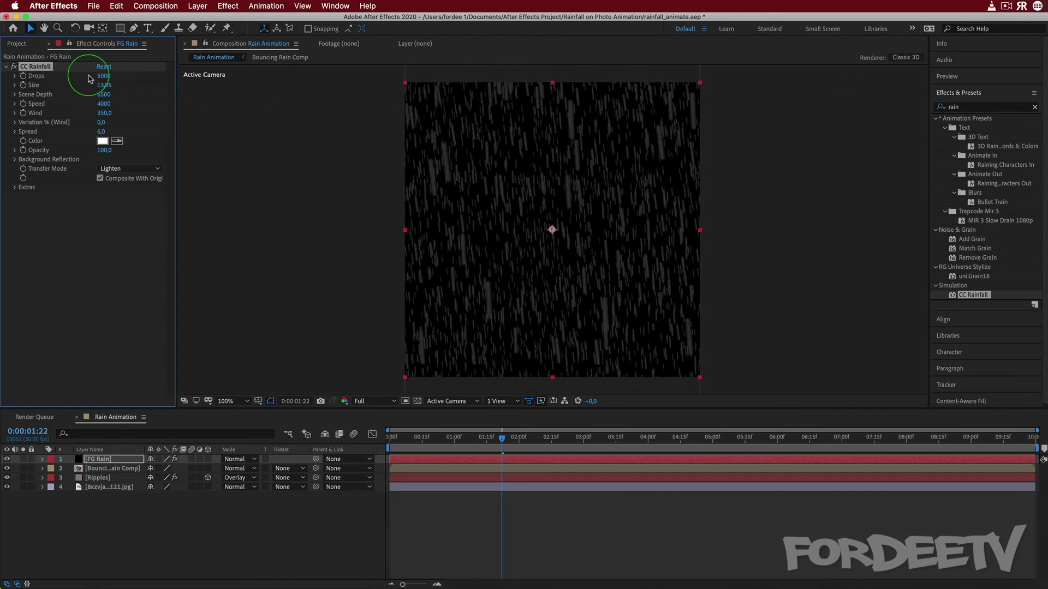
pyautogui.click(105, 86)
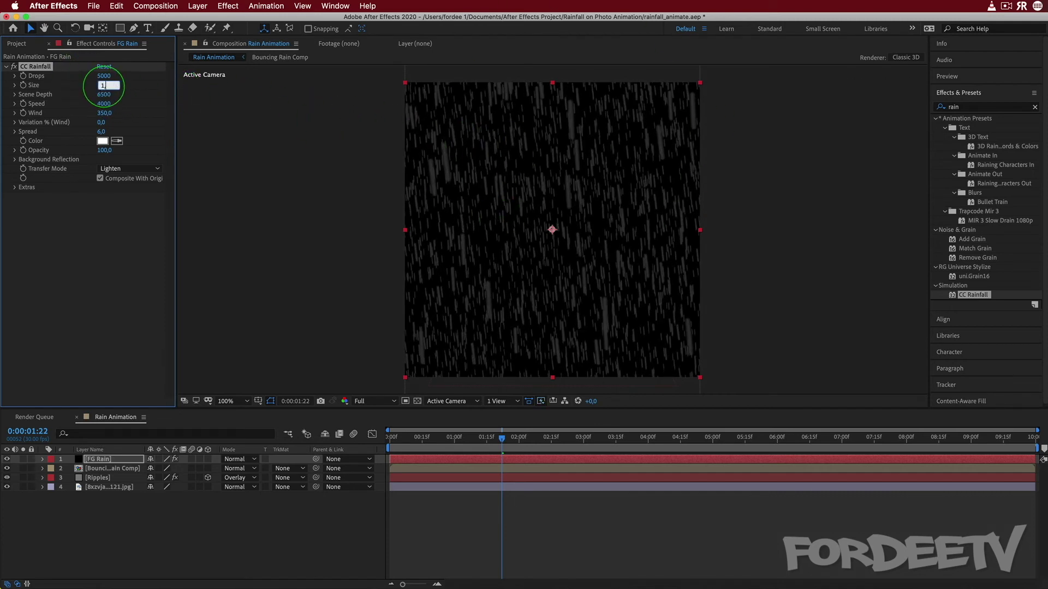
pyautogui.press('Return')
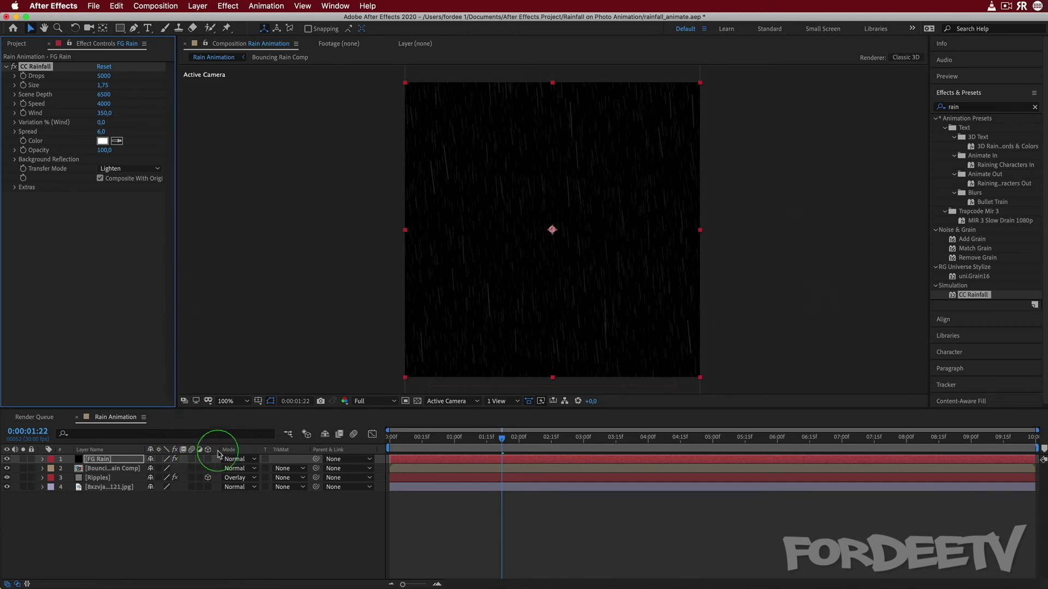
# - Set the FG Rain layer's blending mode to Screen and preview the rainfall over the street photo
pyautogui.click(235, 459)
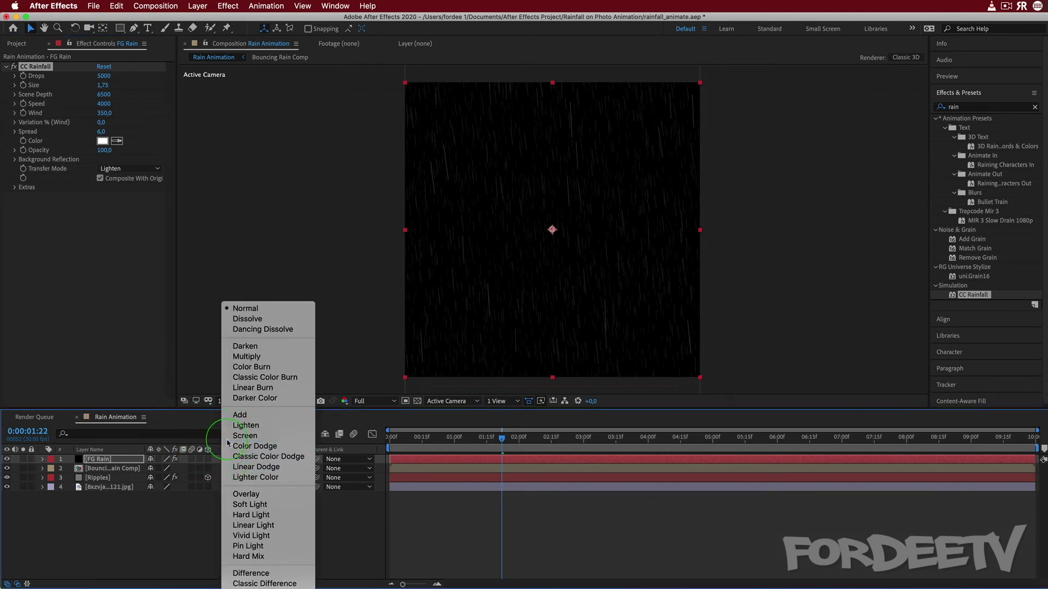
pyautogui.click(229, 435)
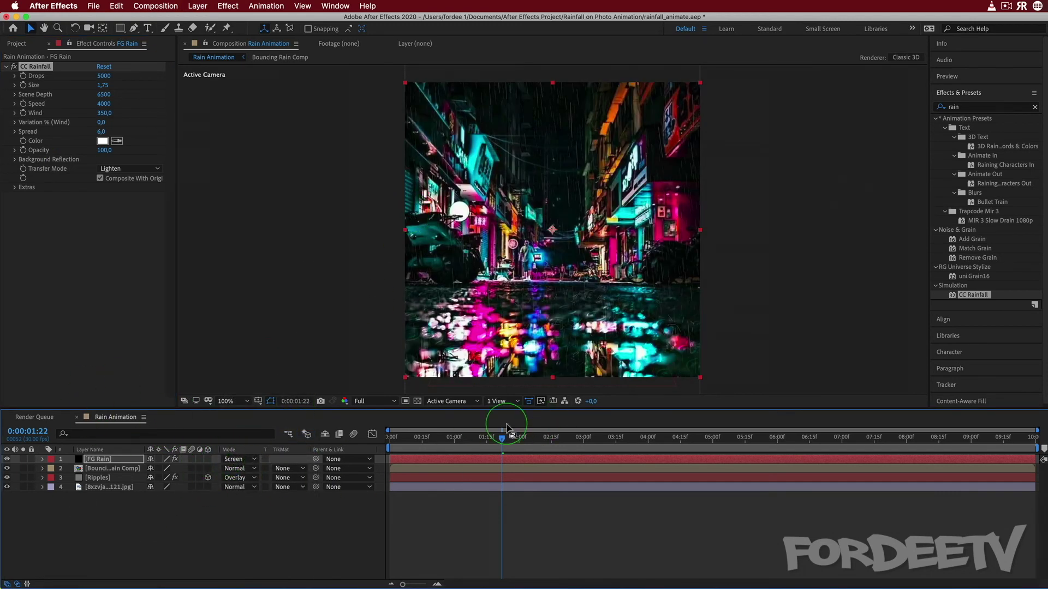
pyautogui.press('space')
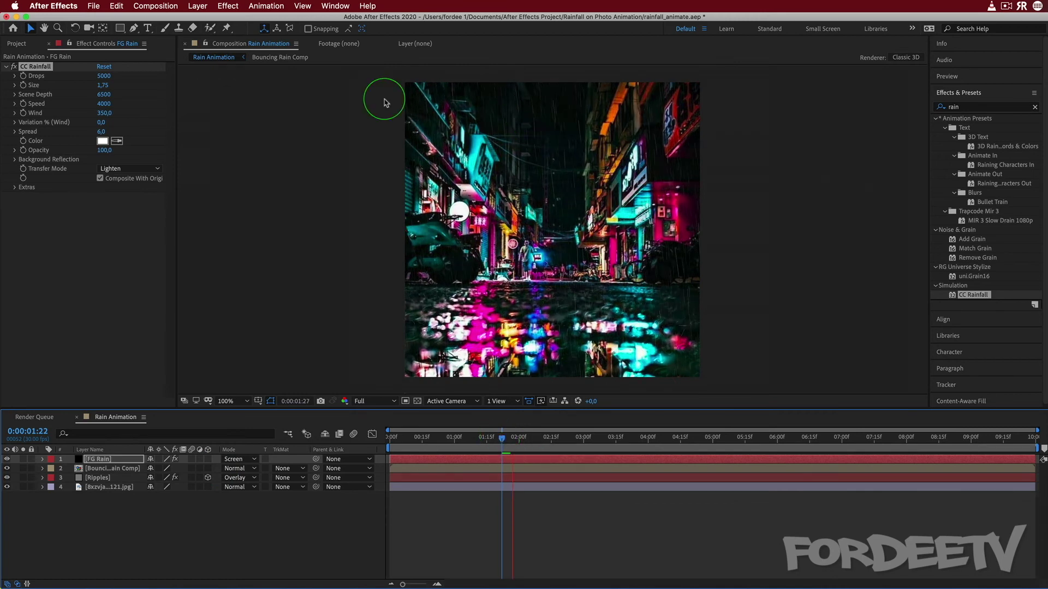
pyautogui.press('space')
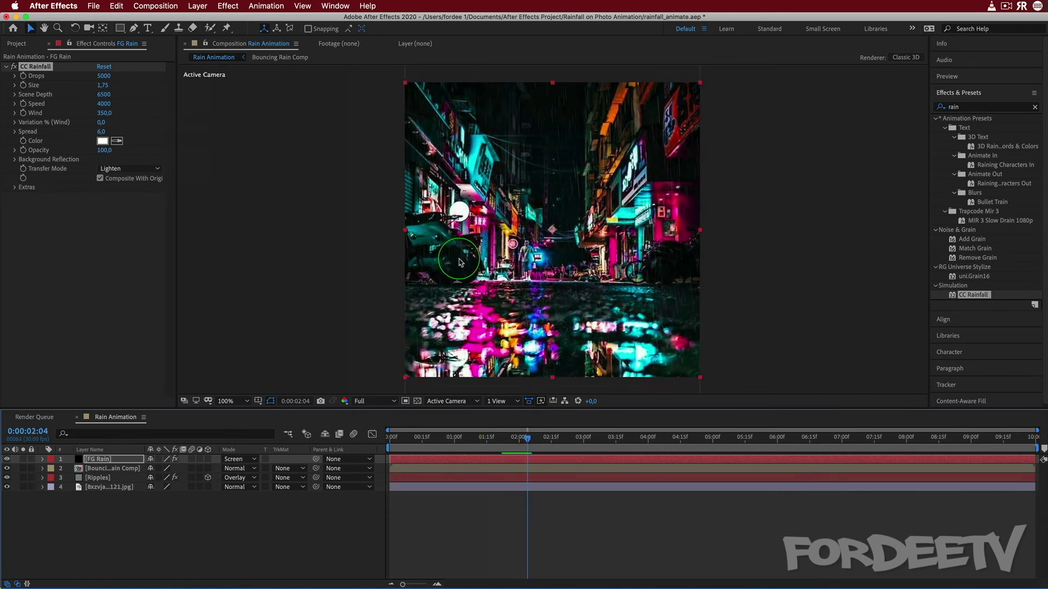
# - Duplicate the FG Rain layer and rename the upper copy "BG Rain"
pyautogui.click(86, 460)
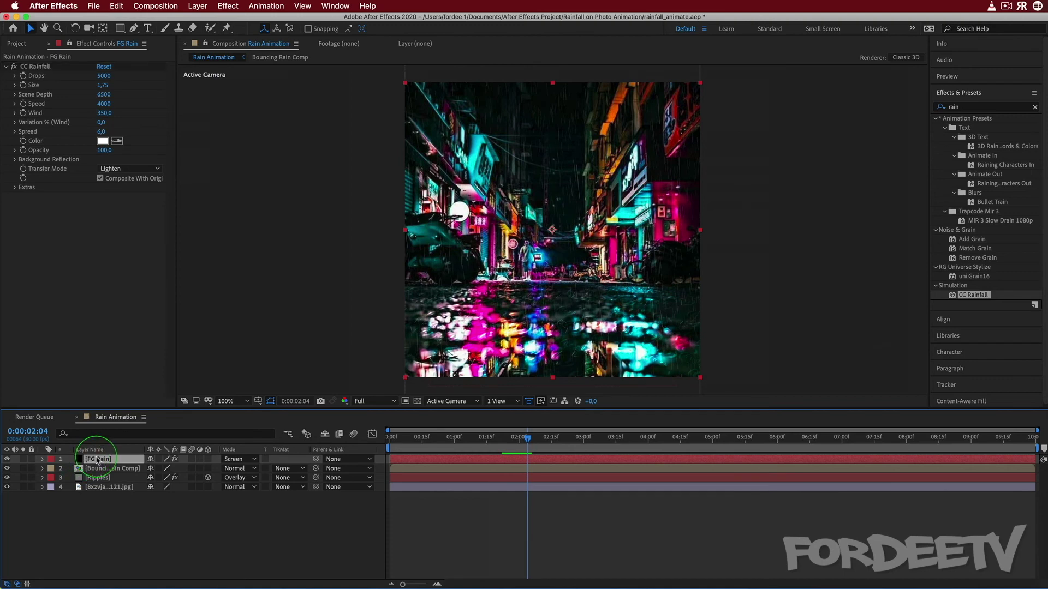
pyautogui.press('super+d')
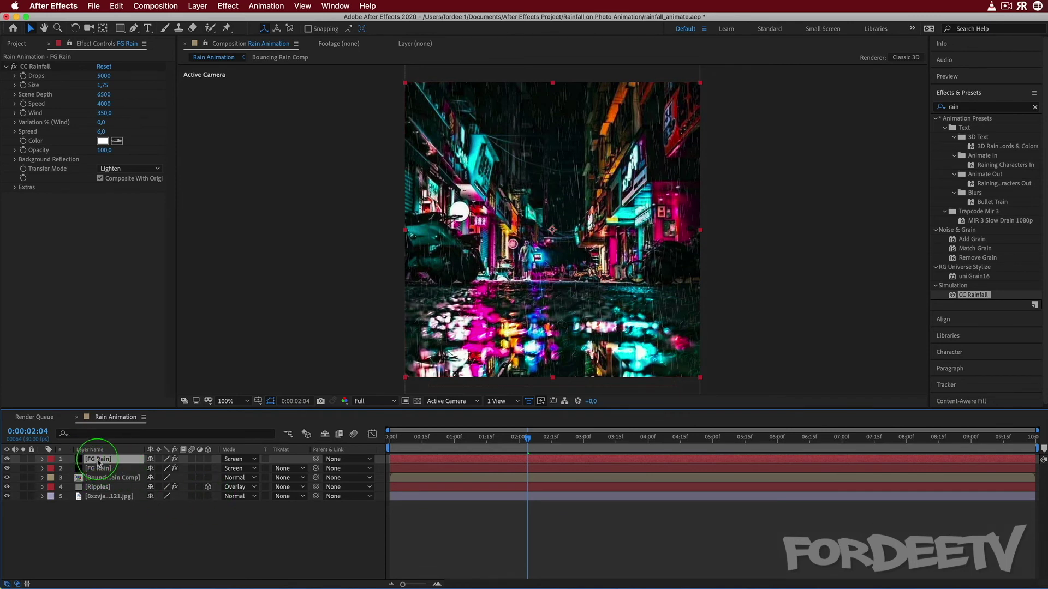
pyautogui.press('Return')
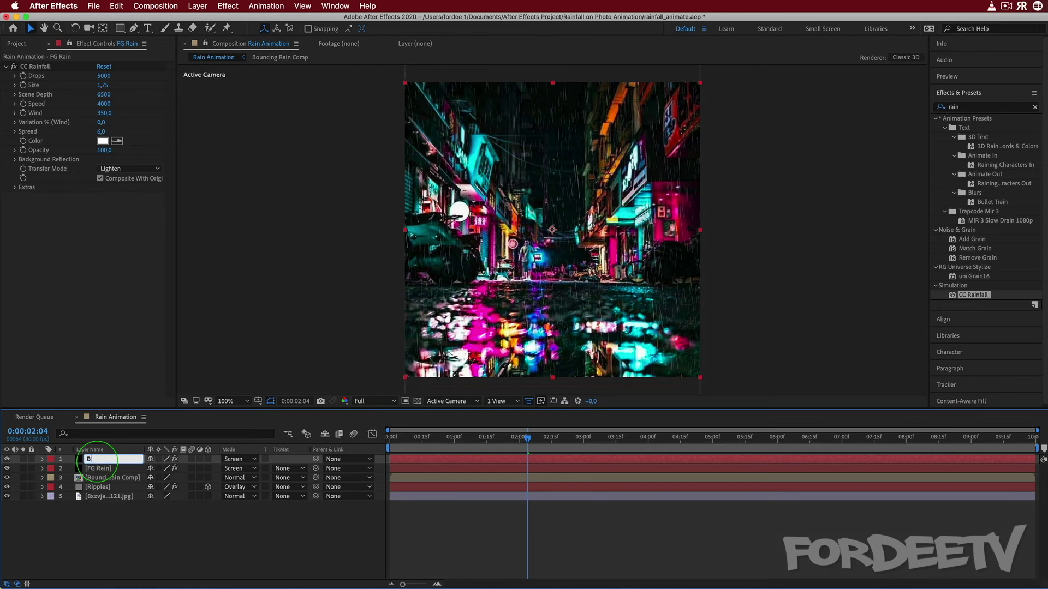
pyautogui.write('BG Rain')
pyautogui.press('Return')
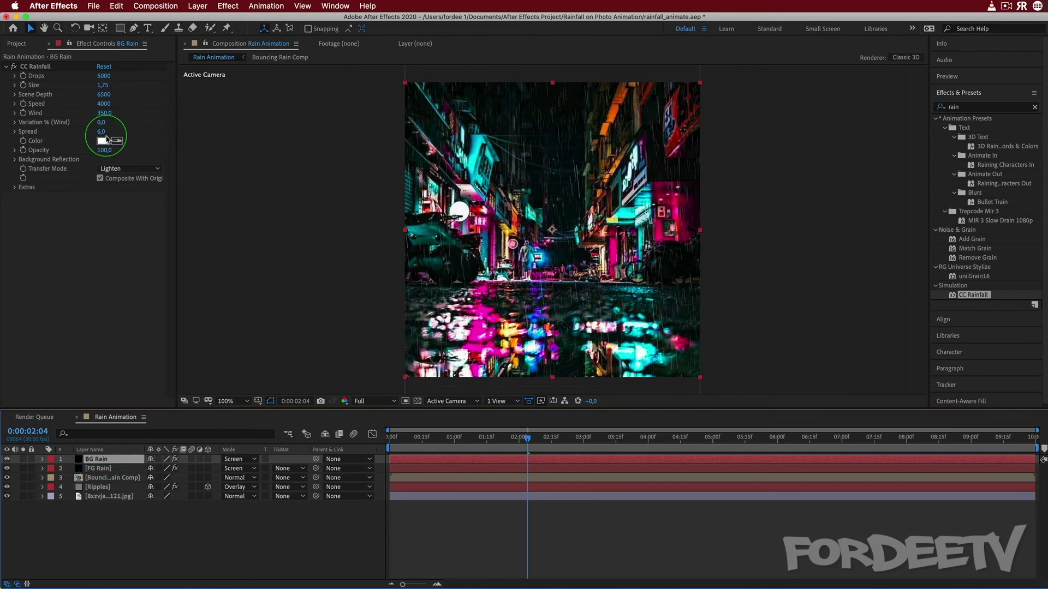
# - Set the CC Rainfall Opacity of BG Rain to 70 and its Wind to 500
pyautogui.click(102, 150)
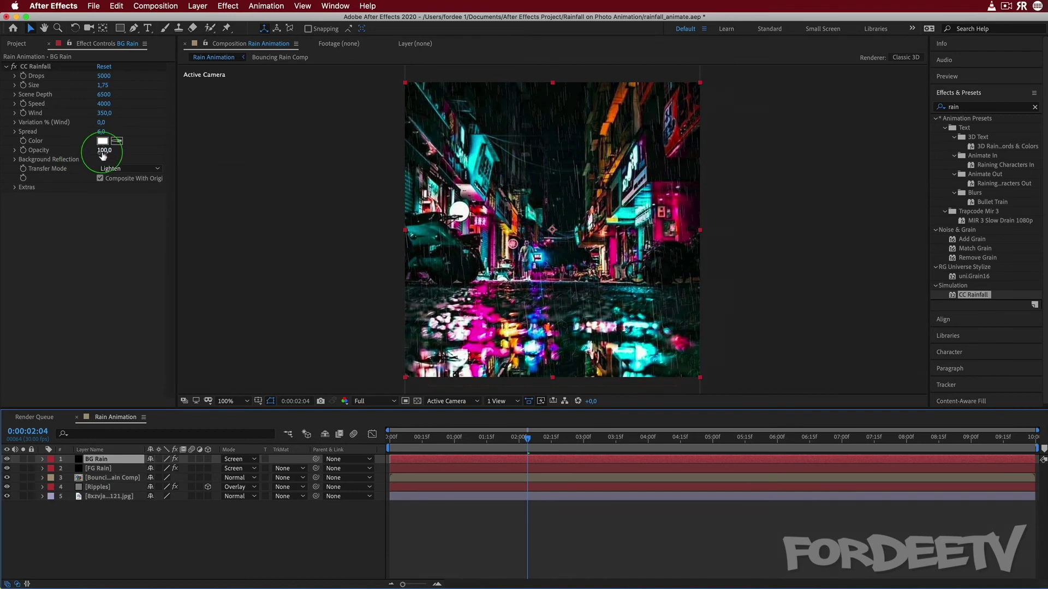
pyautogui.write('70')
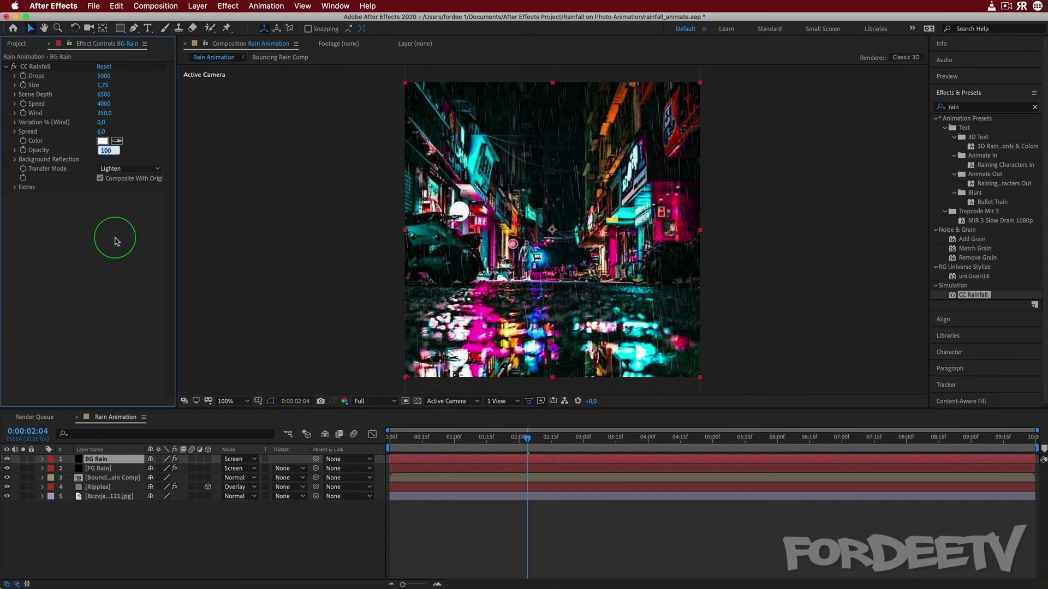
pyautogui.press('Return')
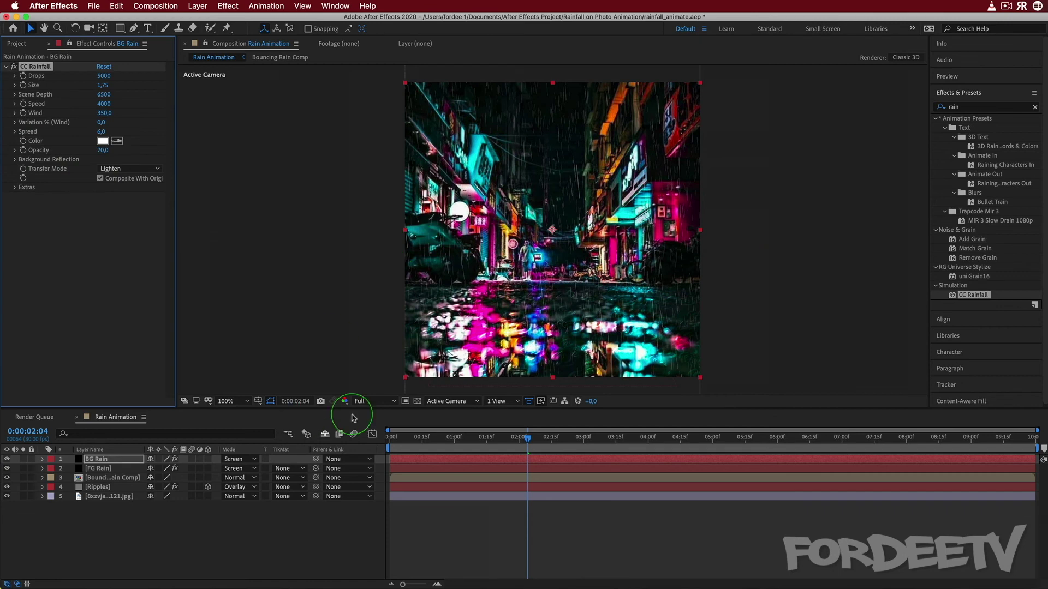
pyautogui.click(102, 113)
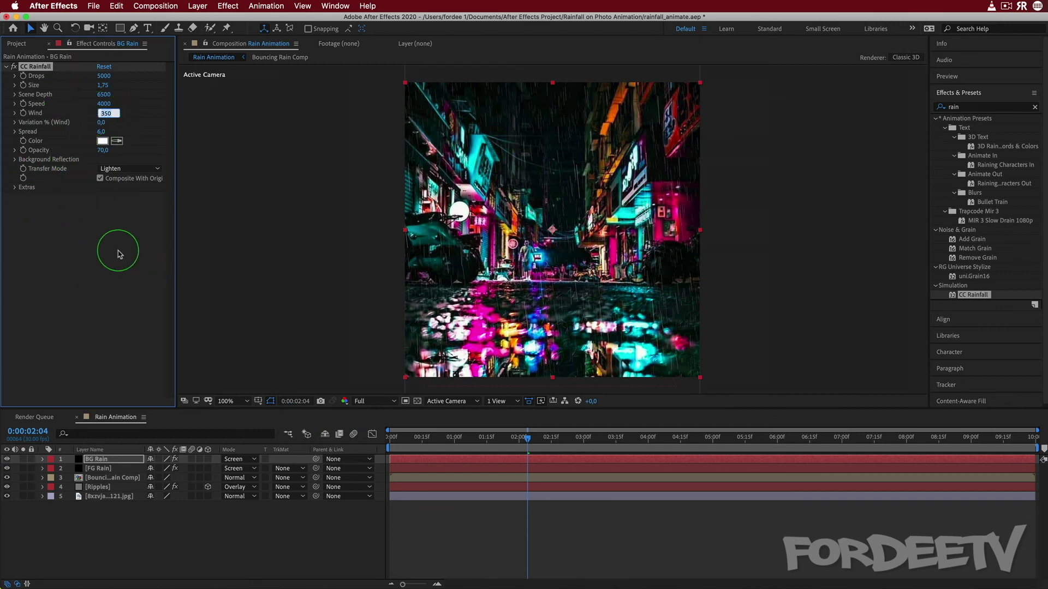
pyautogui.write('500')
pyautogui.press('Return')
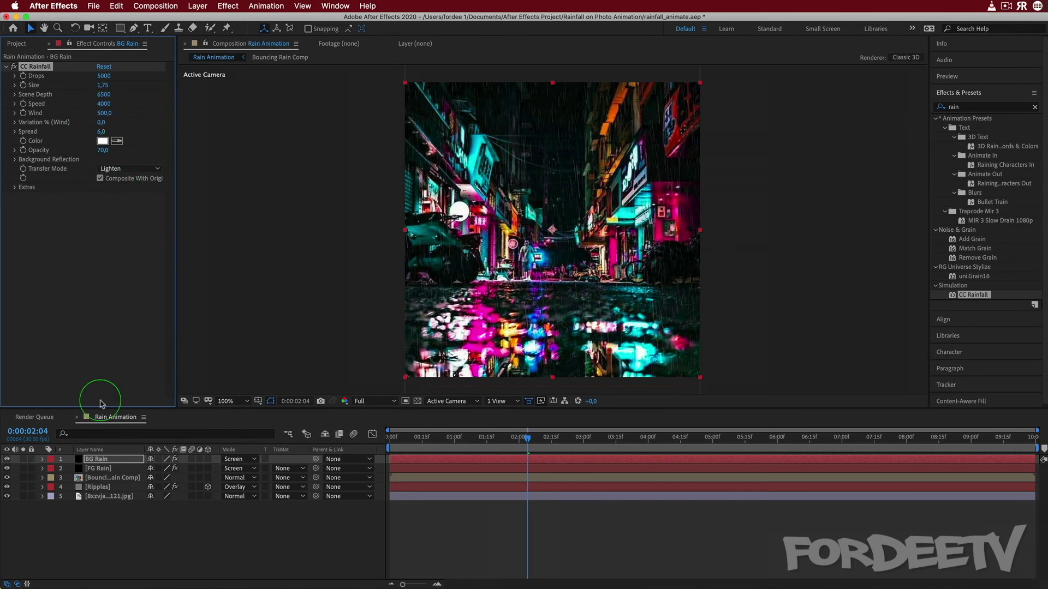
# - Switch BG Rain's blending mode to Normal and raise the layer to Position 540, 195 so its lower edge meets the street's horizon
pyautogui.click(234, 459)
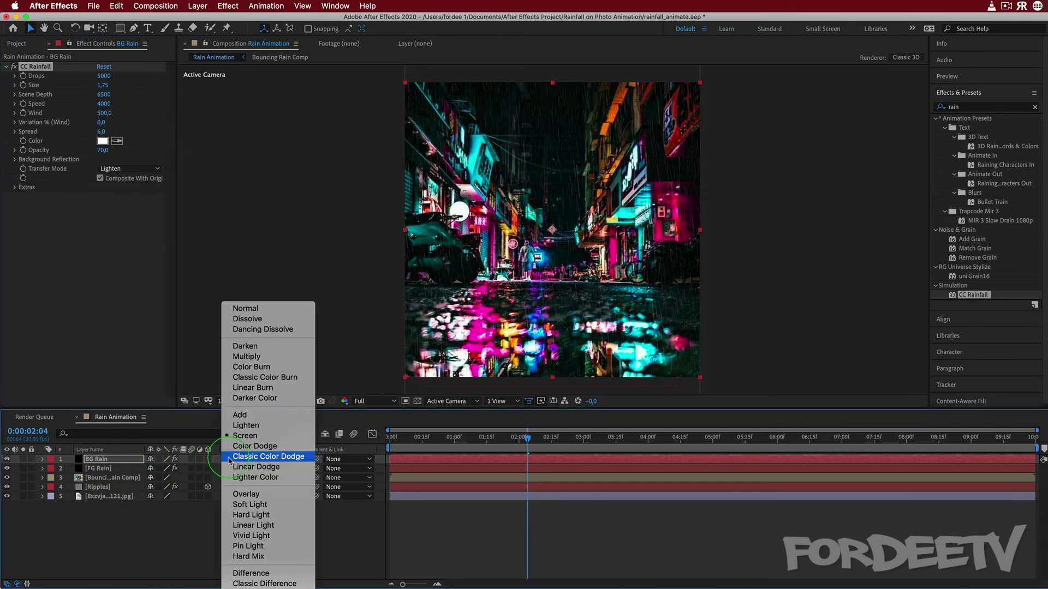
pyautogui.click(240, 307)
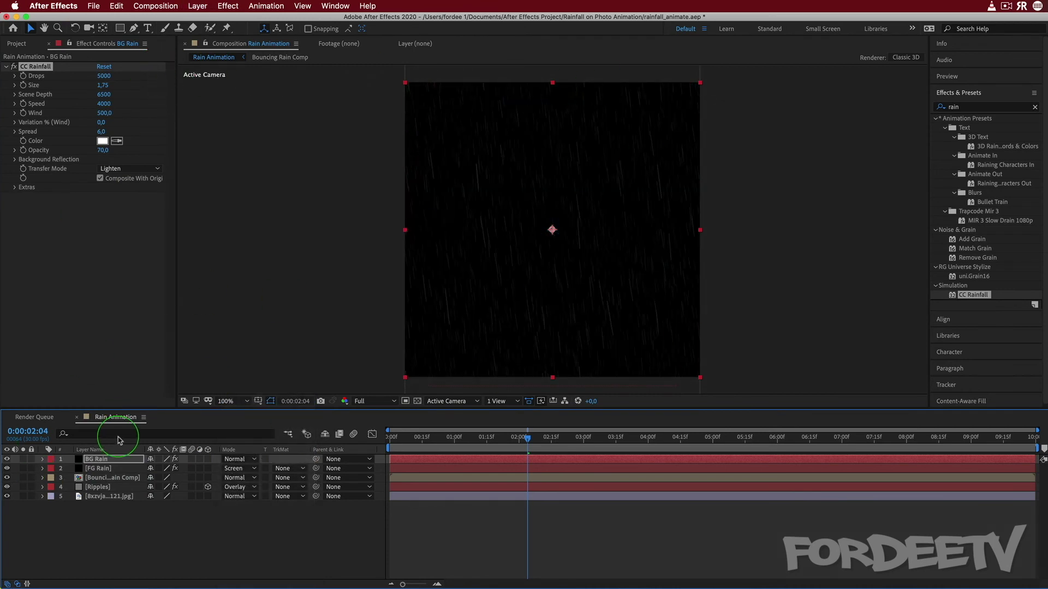
pyautogui.press('p')
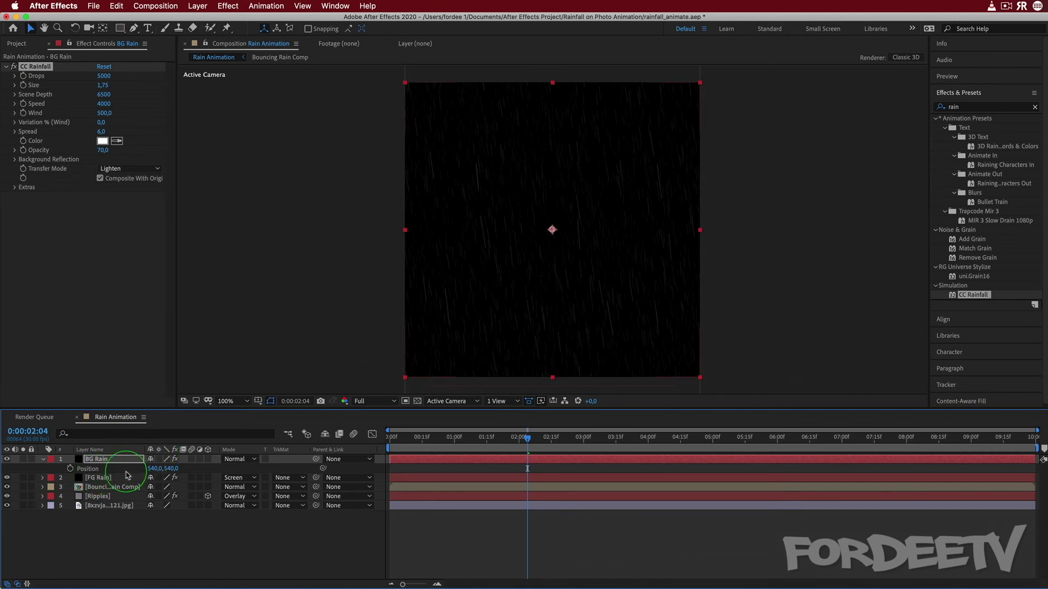
pyautogui.moveTo(171, 468); pyautogui.dragTo(5, 436)
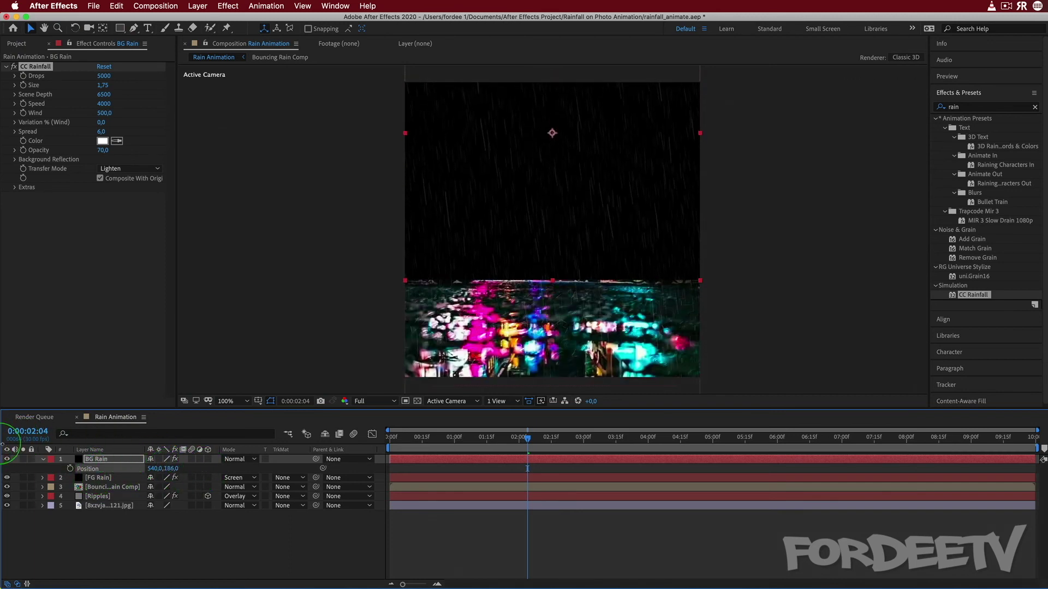
pyautogui.moveTo(164, 468); pyautogui.dragTo(199, 444)
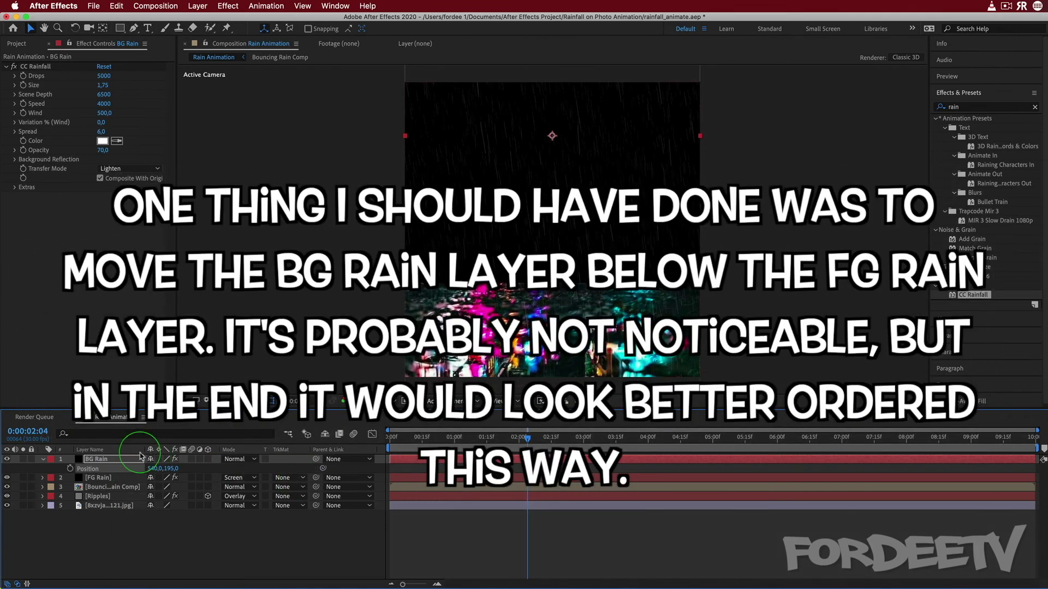
# - Set the BG Rain layer's blending mode to Screen and preview the combined rain layers
pyautogui.click(244, 459)
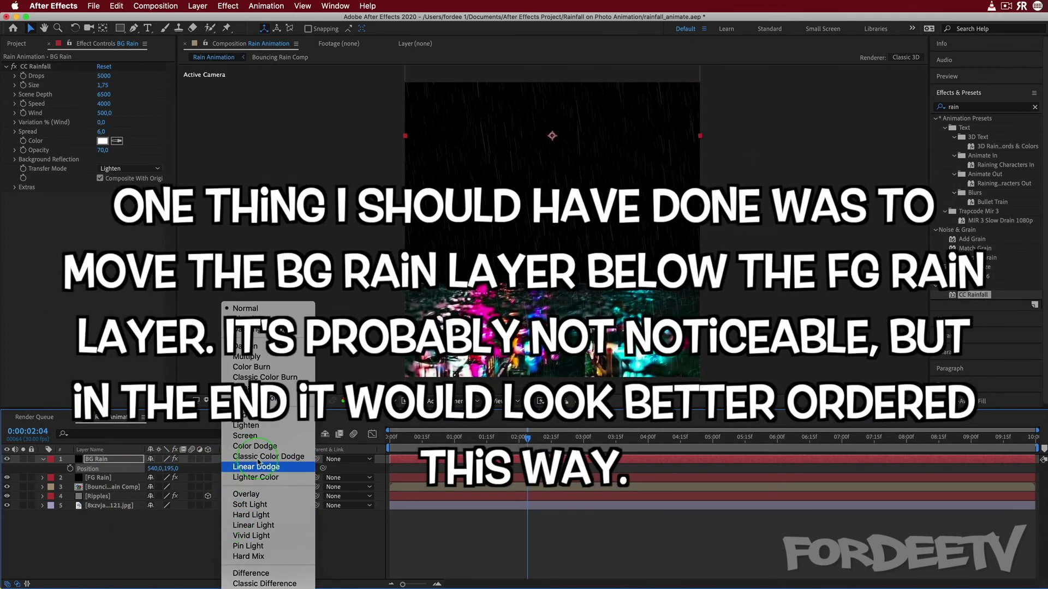
pyautogui.click(245, 435)
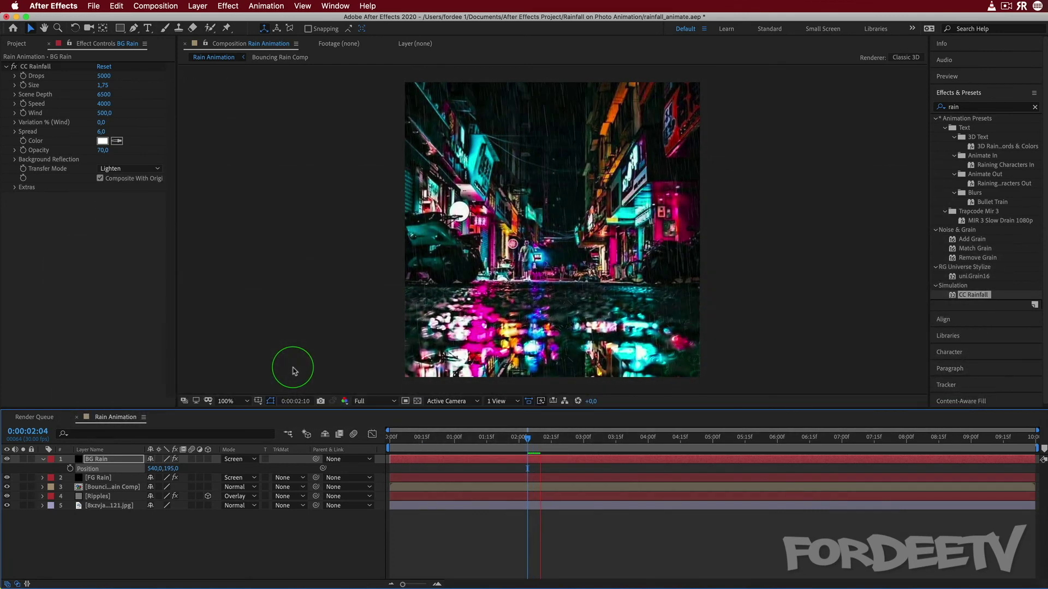
pyautogui.press('space')
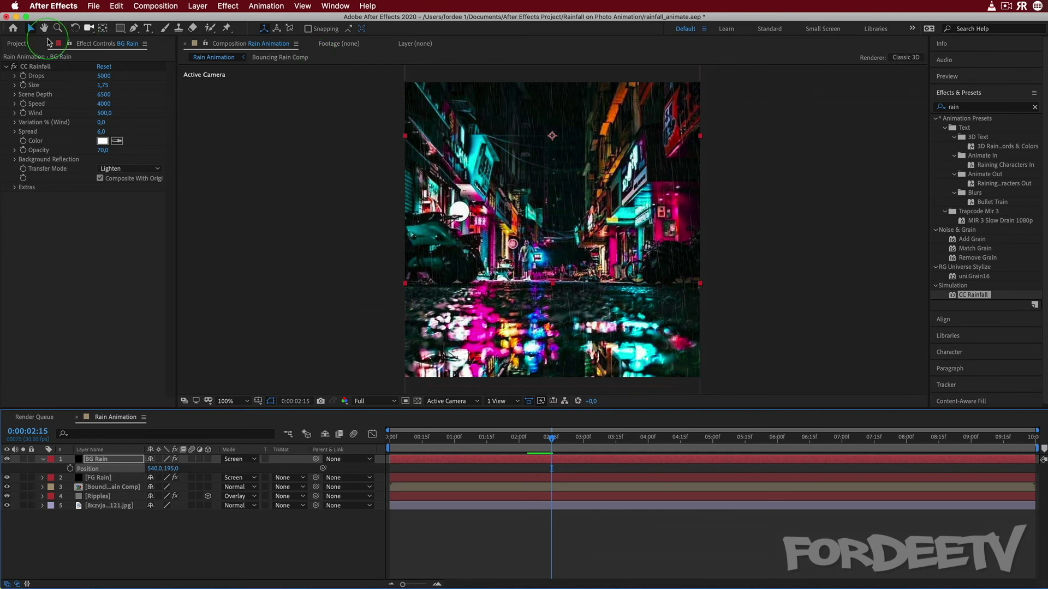
# - Add the Rain.mp3 audio from the project to the Rain Animation composition as the lowest layer, beneath the street photo
pyautogui.click(17, 43)
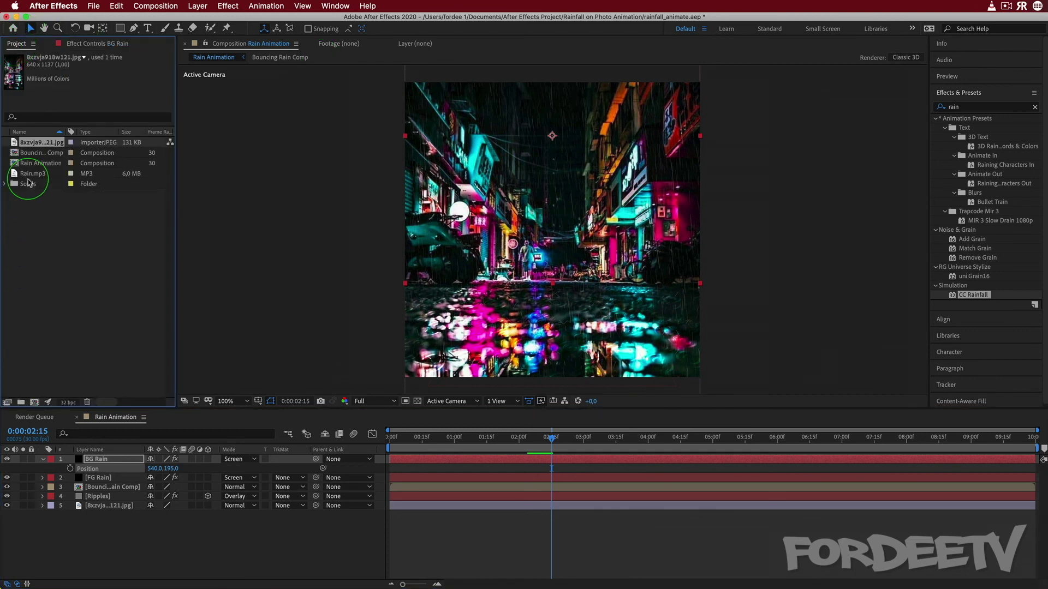
pyautogui.click(33, 153)
pyautogui.click(27, 174)
pyautogui.moveTo(26, 174); pyautogui.dragTo(366, 539)
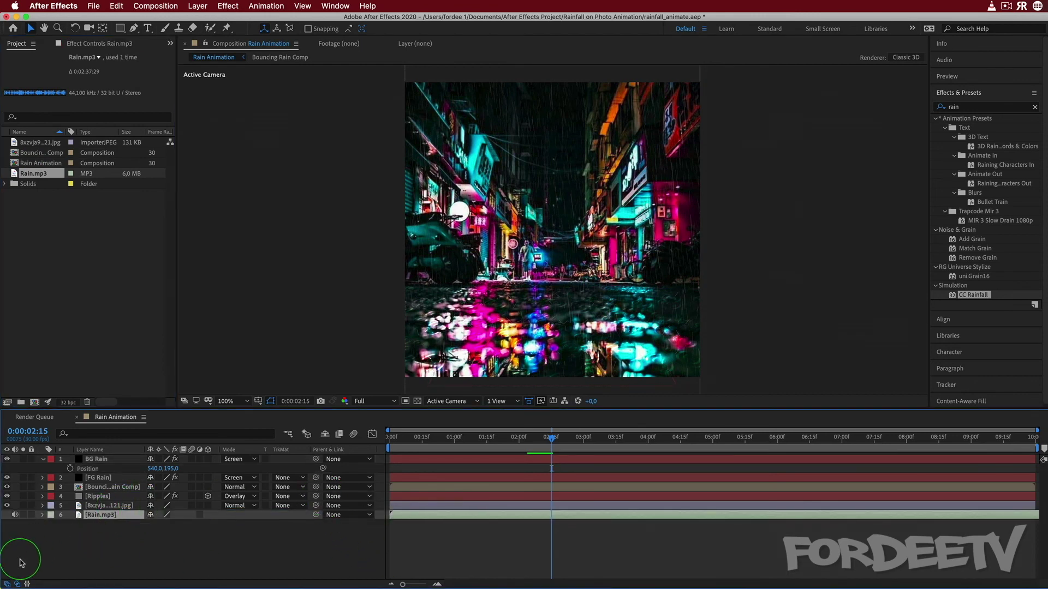
# - Reveal the Rain.mp3 waveform and slide the audio layer earlier so its quiet fade-in falls before the composition's start
pyautogui.click(43, 515)
pyautogui.click(61, 545)
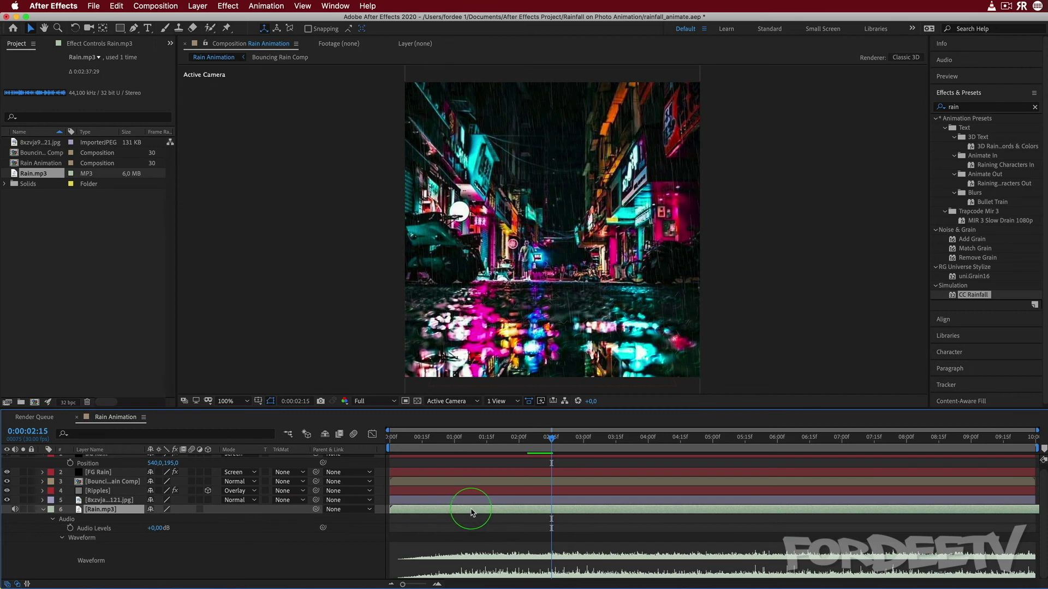
pyautogui.moveTo(472, 512); pyautogui.dragTo(401, 506)
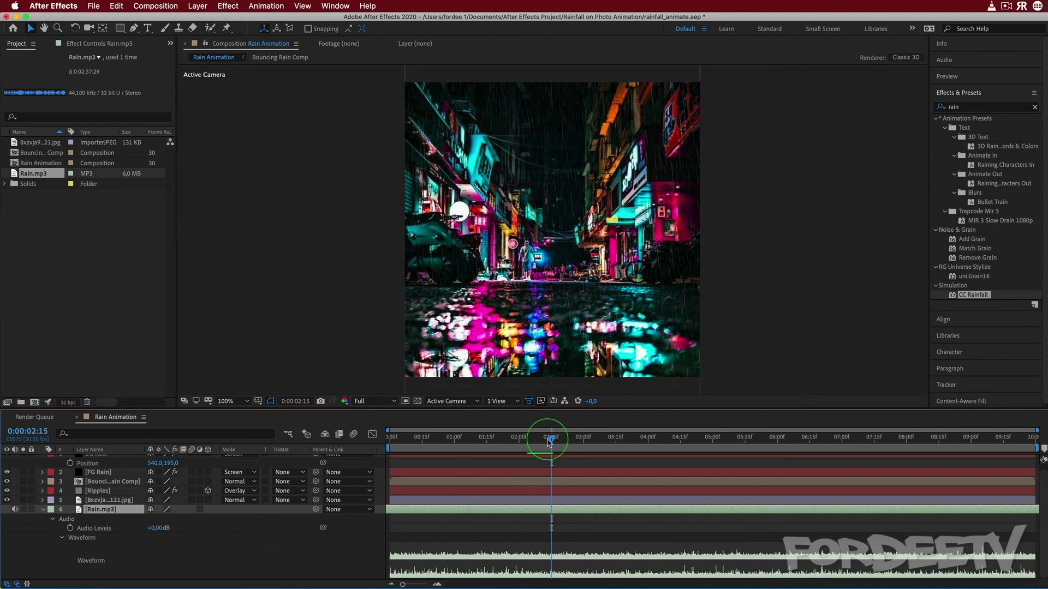
# - Return to the first frame and play the rain animation with its sound, then replay it from the start
pyautogui.moveTo(551, 437); pyautogui.dragTo(286, 425)
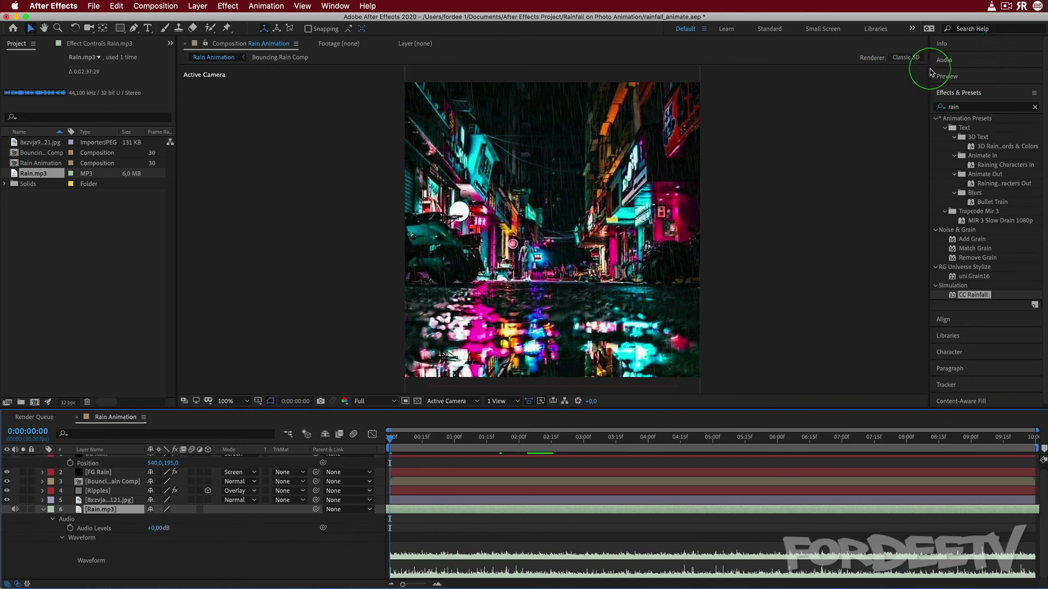
pyautogui.click(946, 76)
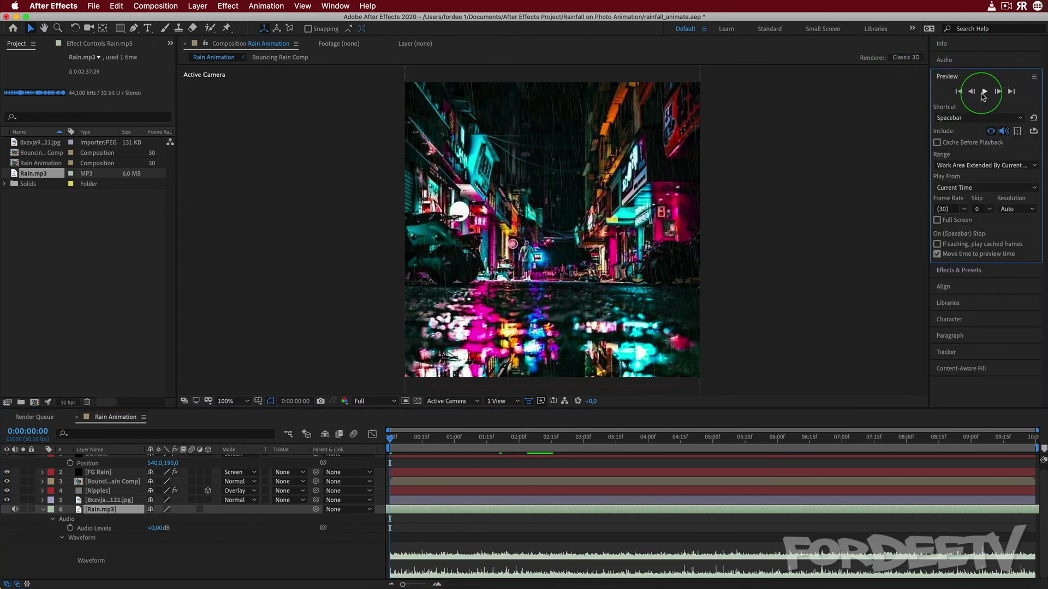
pyautogui.click(984, 92)
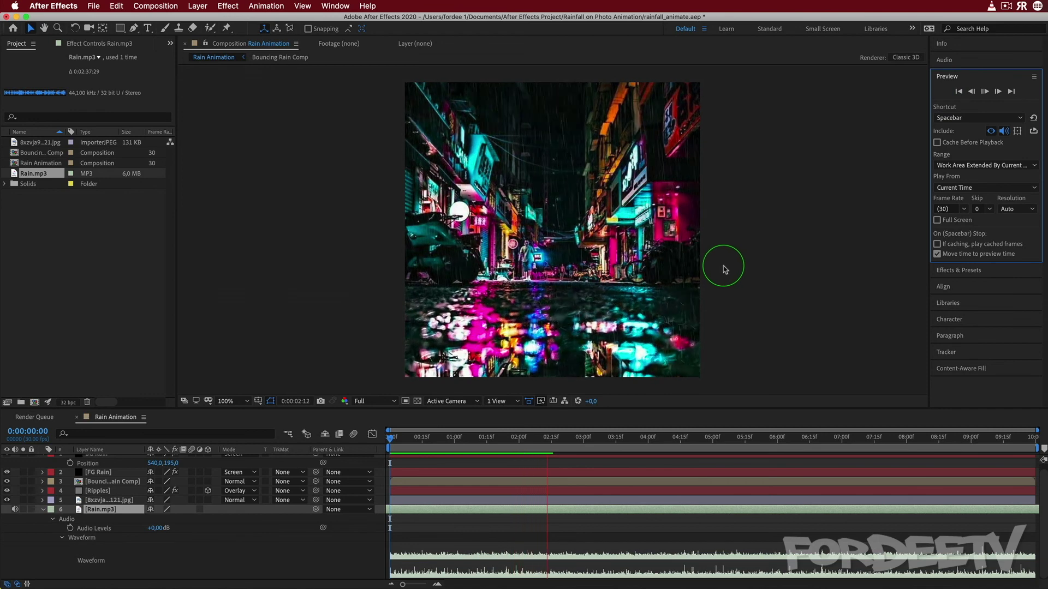
pyautogui.click(594, 316)
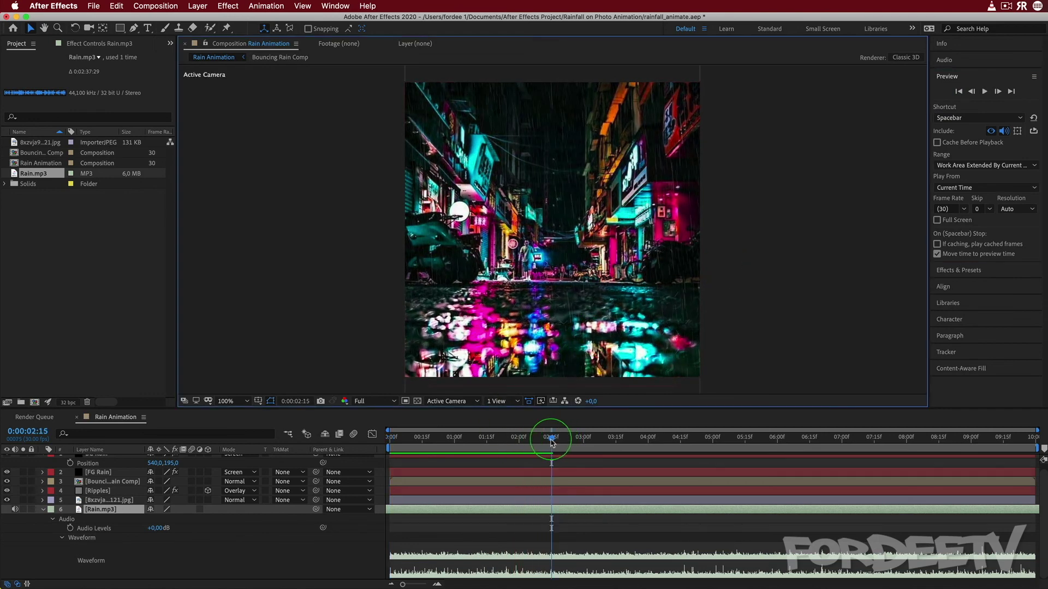
pyautogui.click(324, 435)
pyautogui.press('Home')
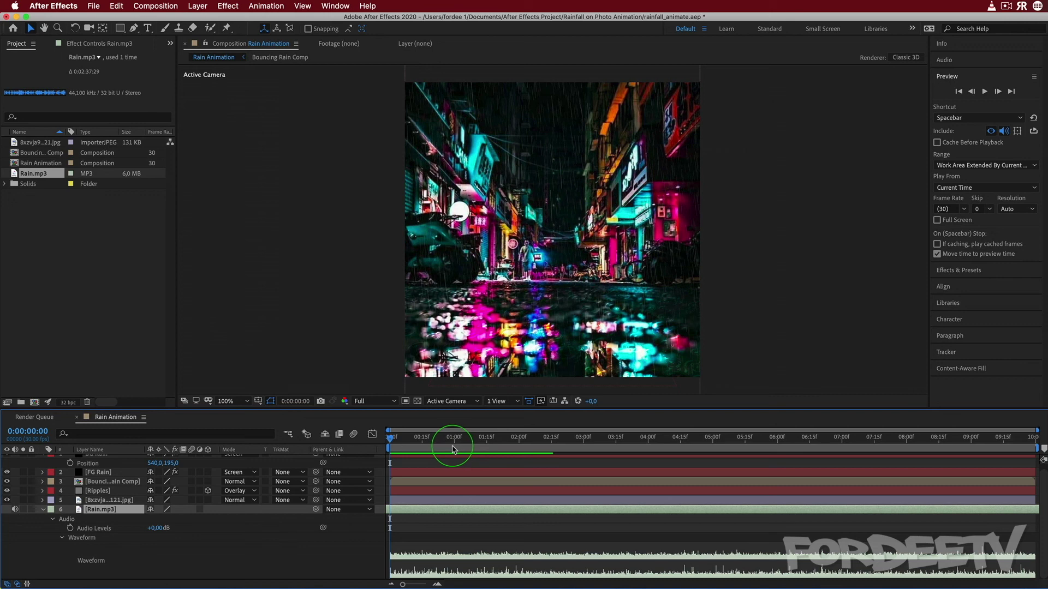
pyautogui.press('space')
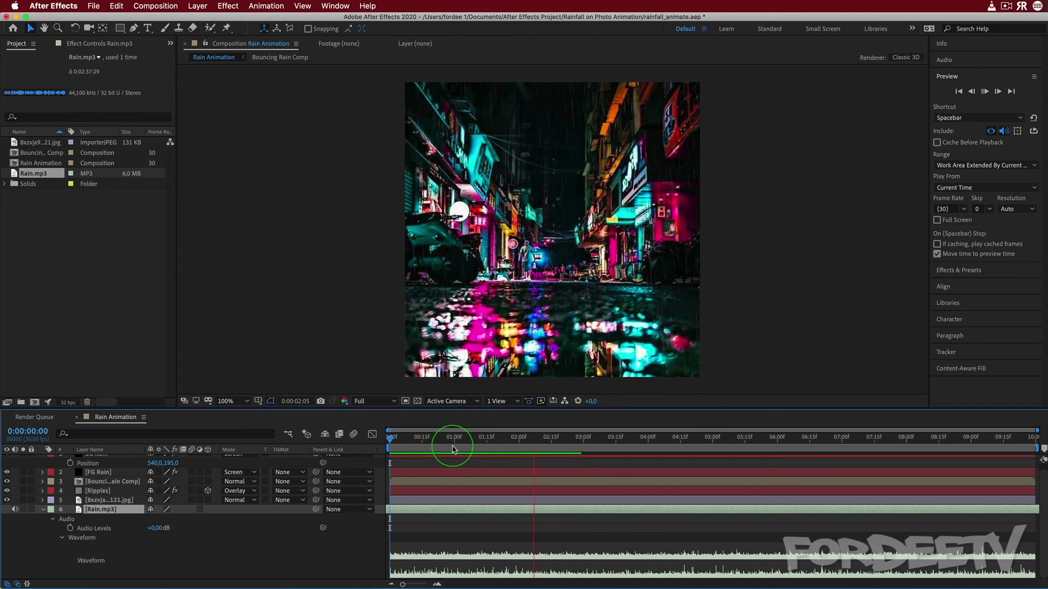
pyautogui.press('space')
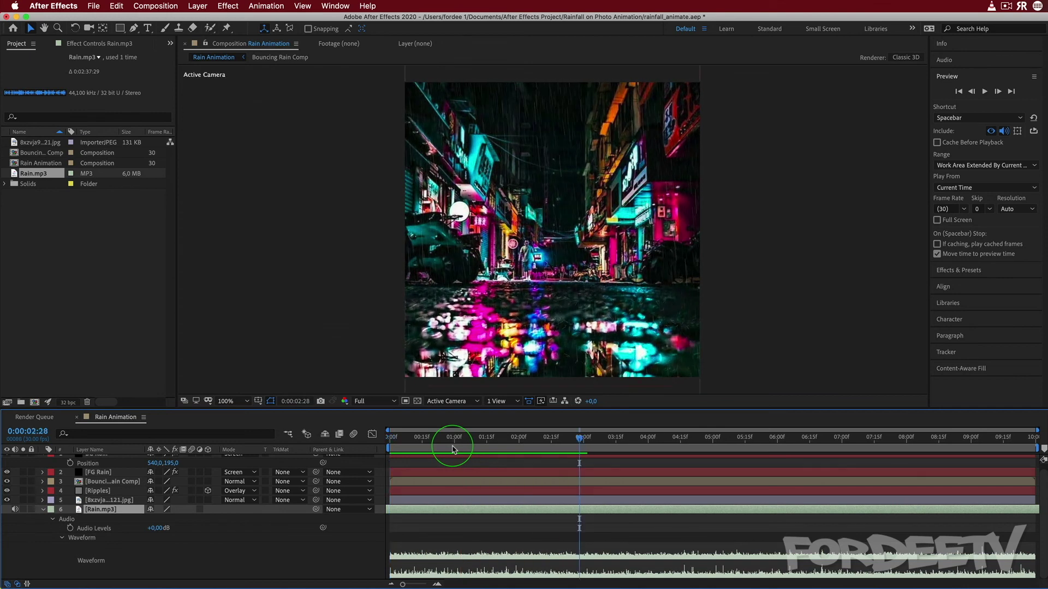